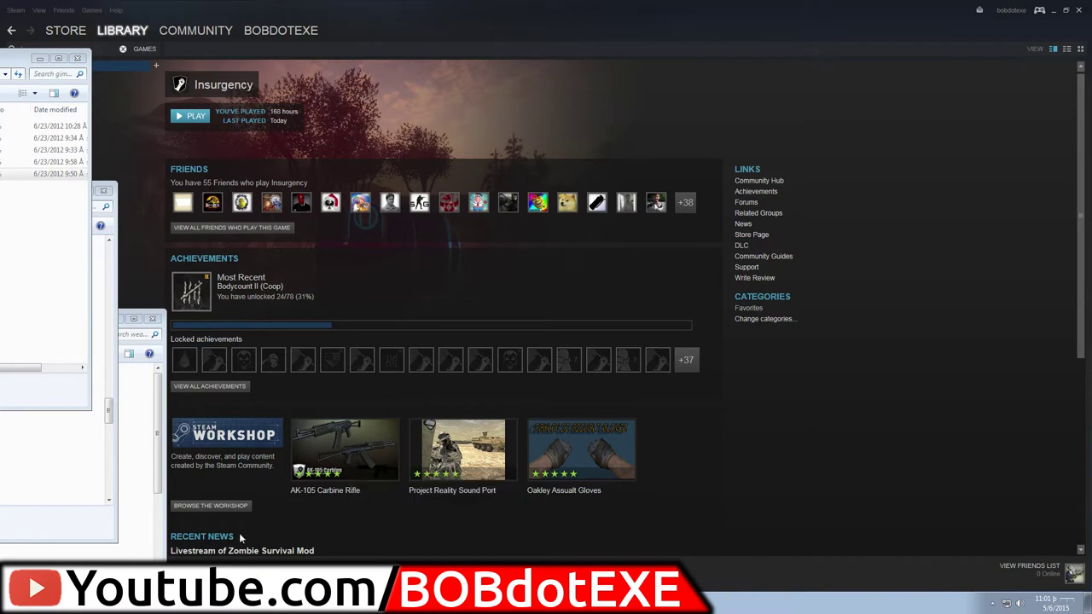
- Open the gimp-normalmap 1.2.3 Windows 64-bit download page from the project's downloads list in the browser
left_click(265, 604)
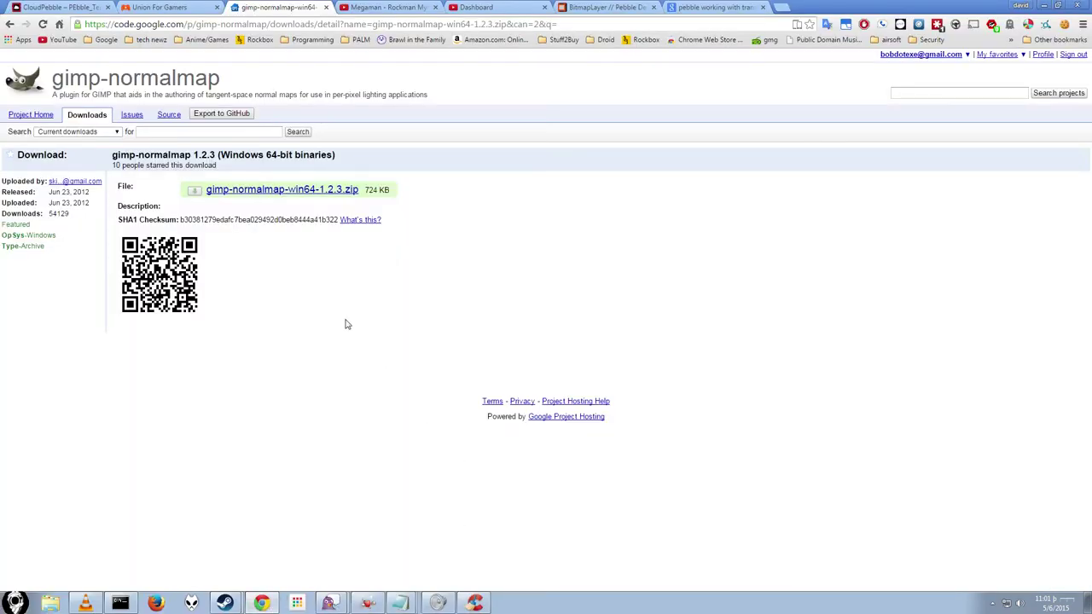
left_click(162, 7)
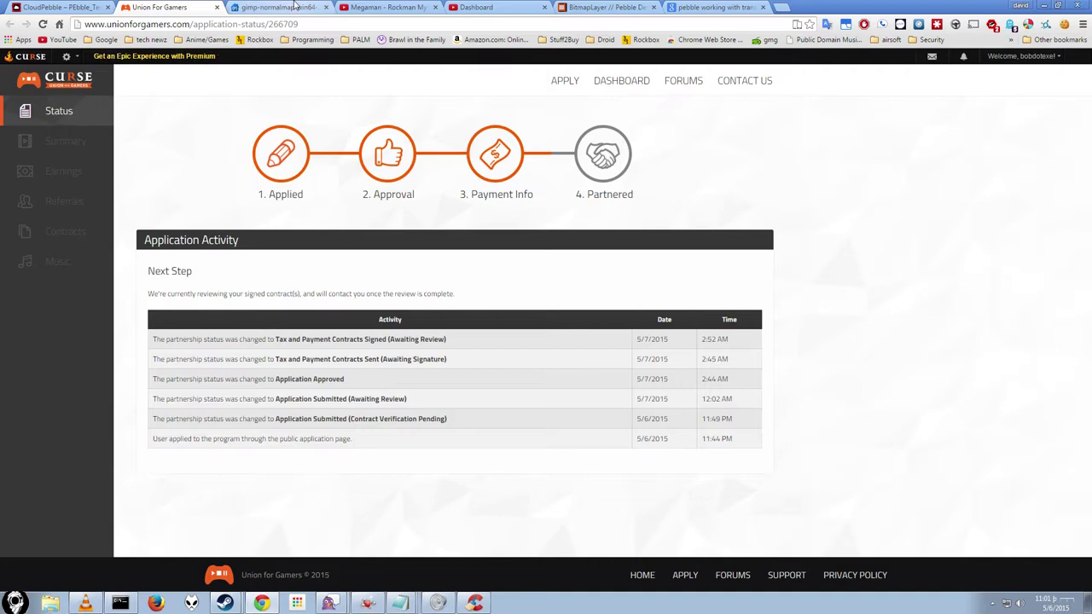
left_click(261, 7)
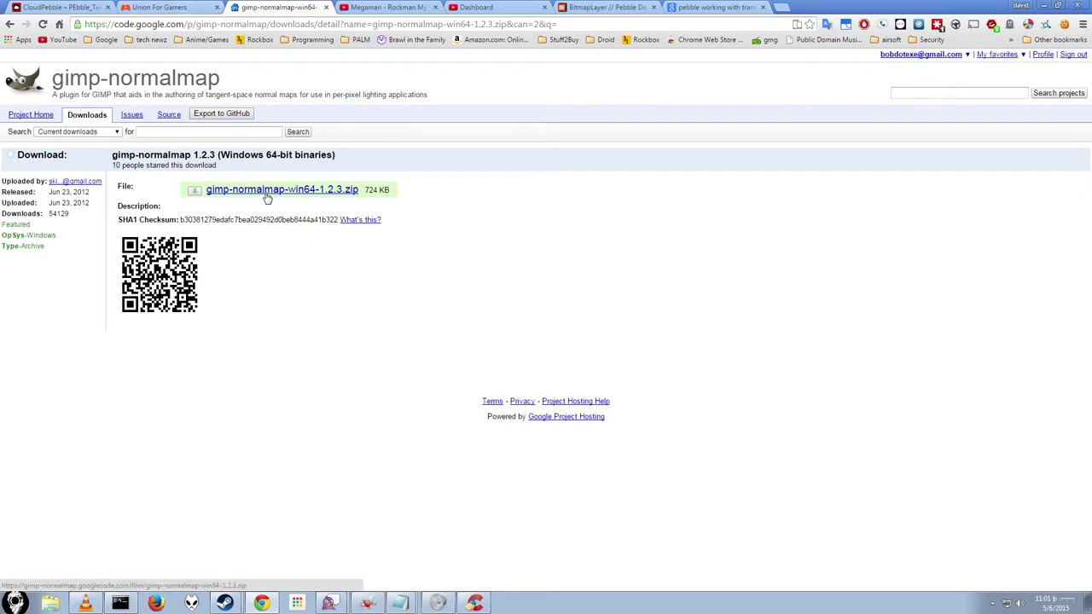
left_click(86, 114)
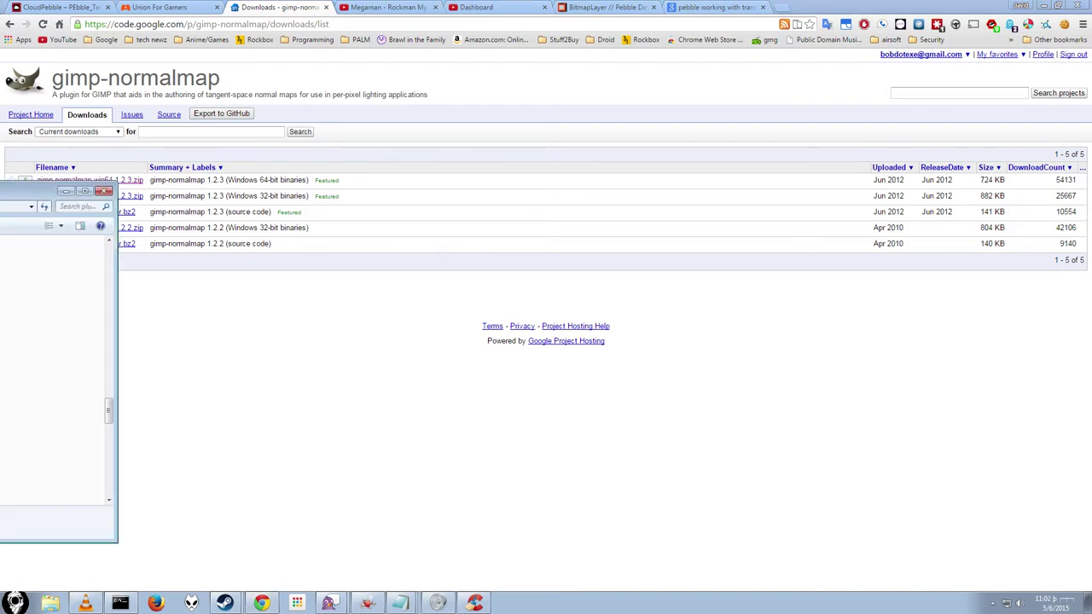
left_click_drag(34, 189, 0, 209)
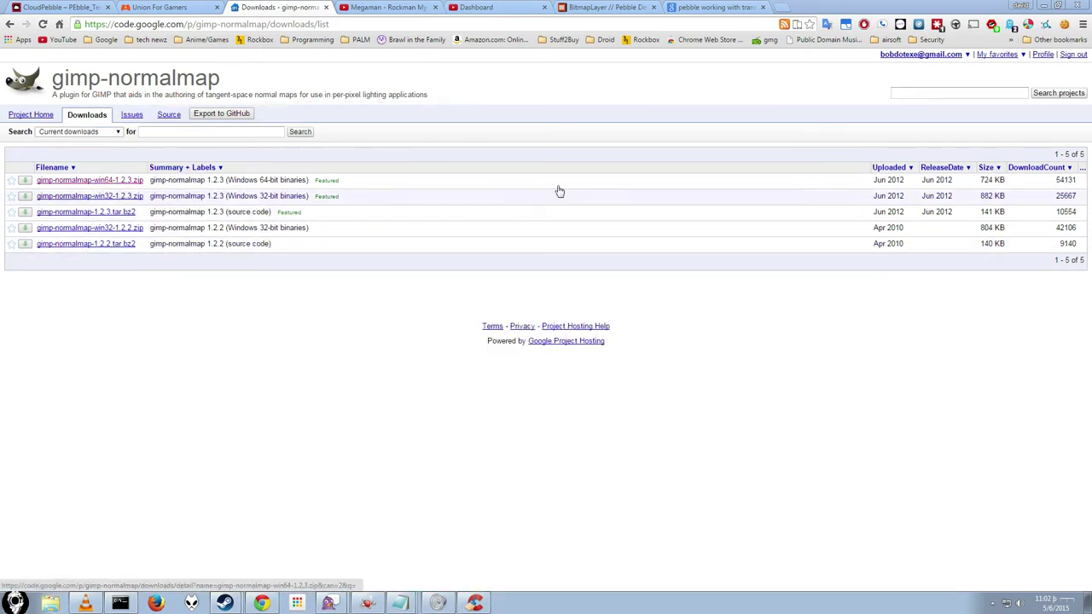
left_click(102, 181)
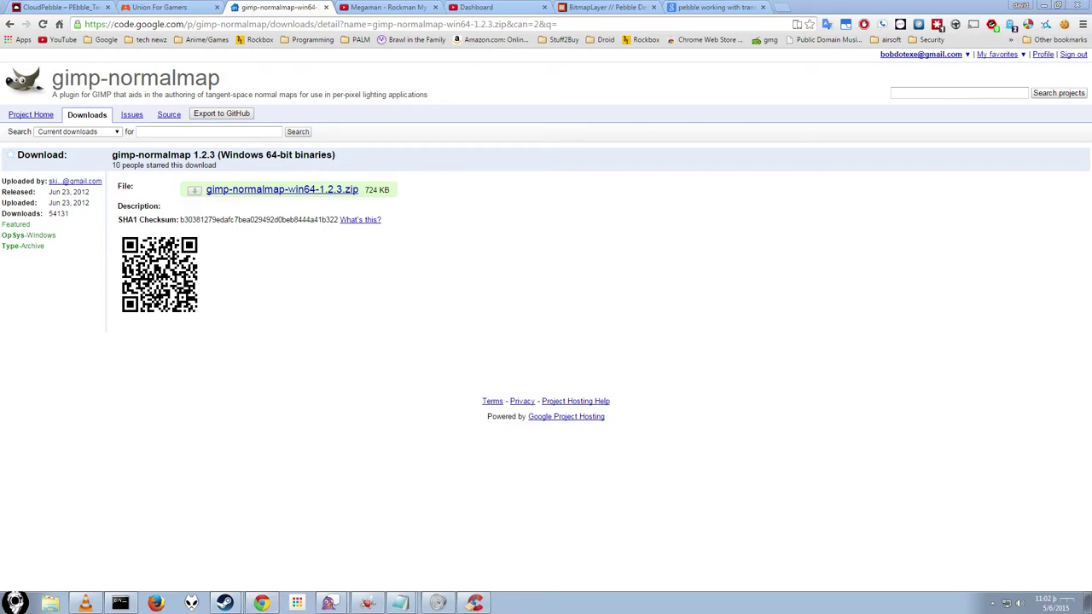
- Arrange the gimp-normalmap-win64-1.2.3.zip window and the C:\Program Files\GIMP 2\lib\gimp\2.0\plug-ins folder window over the browser, and check the folder's full path
left_click_drag(2, 60, 476, 106)
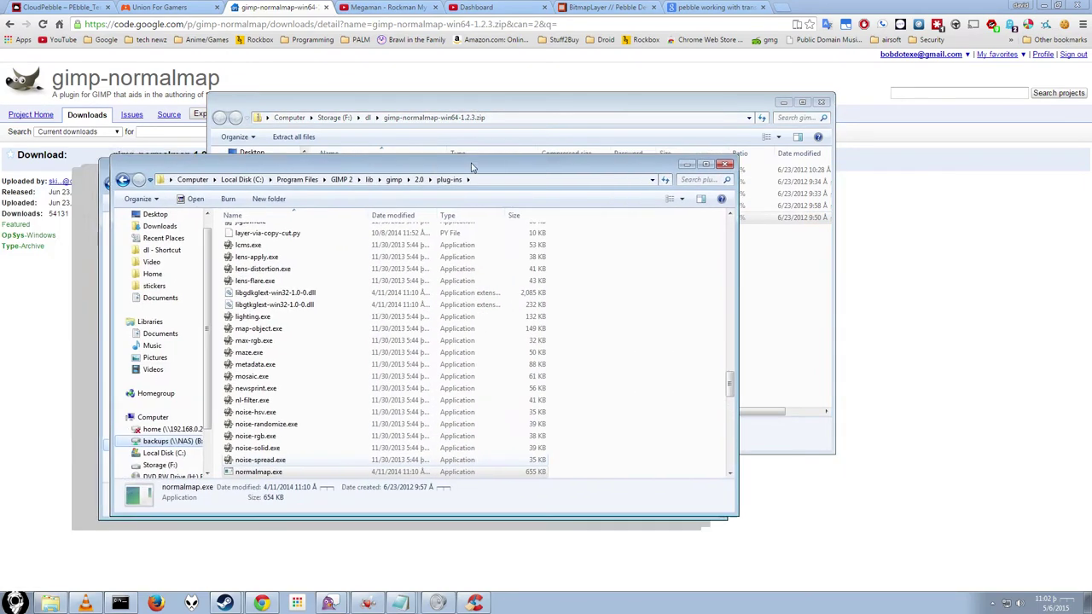
left_click_drag(507, 167, 466, 203)
left_click(466, 215)
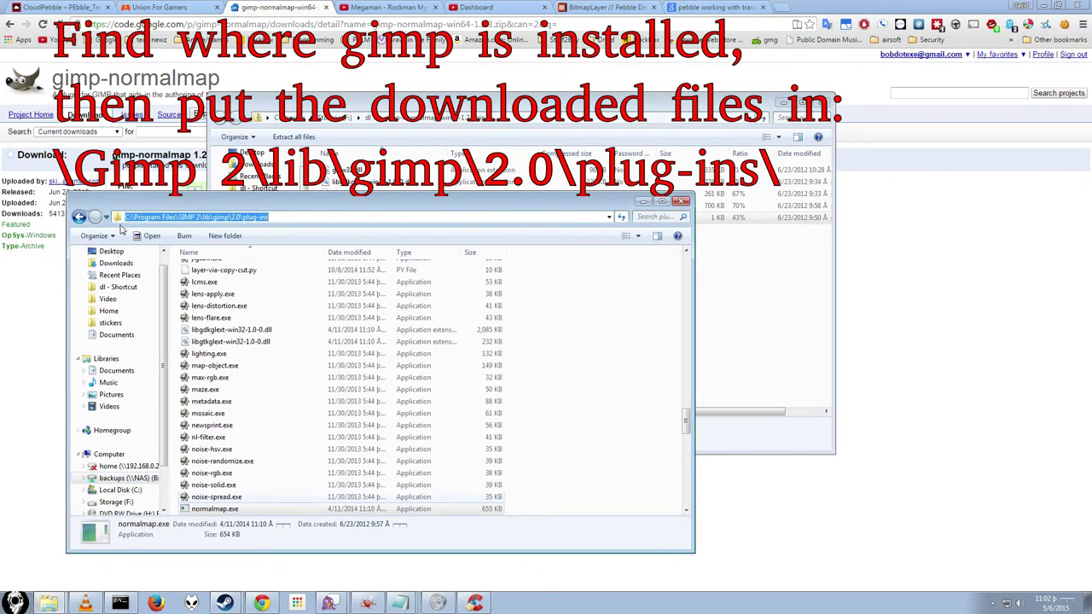
left_click(205, 218)
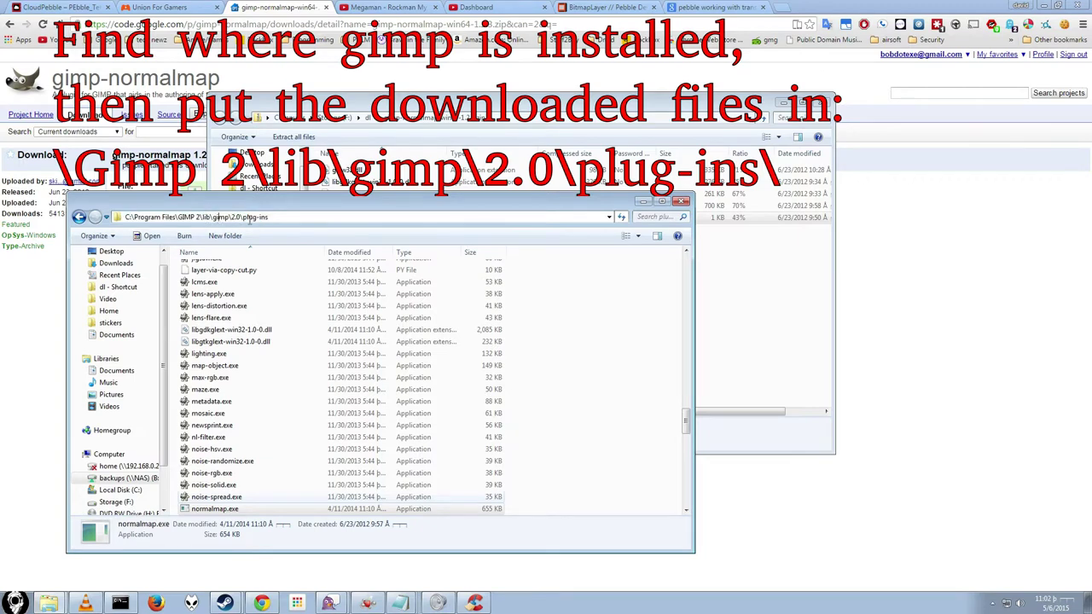
left_click_drag(325, 208, 260, 190)
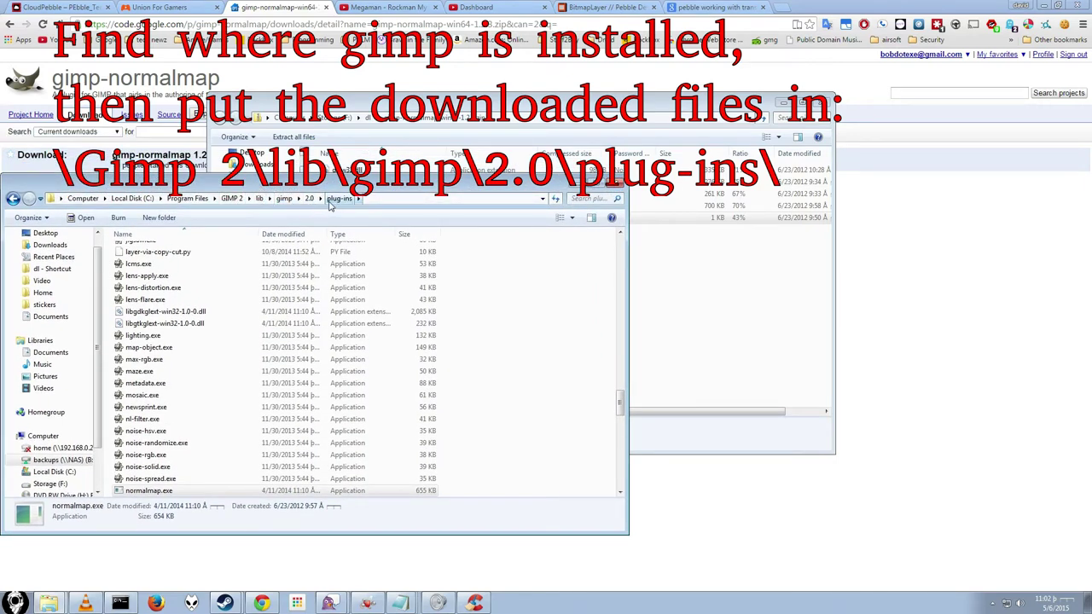
- Copy all files except readme.txt from the gimp-normalmap zip into GIMP's plug-ins folder, replacing every conflicting file
left_click(478, 107)
left_click_drag(388, 254, 360, 164)
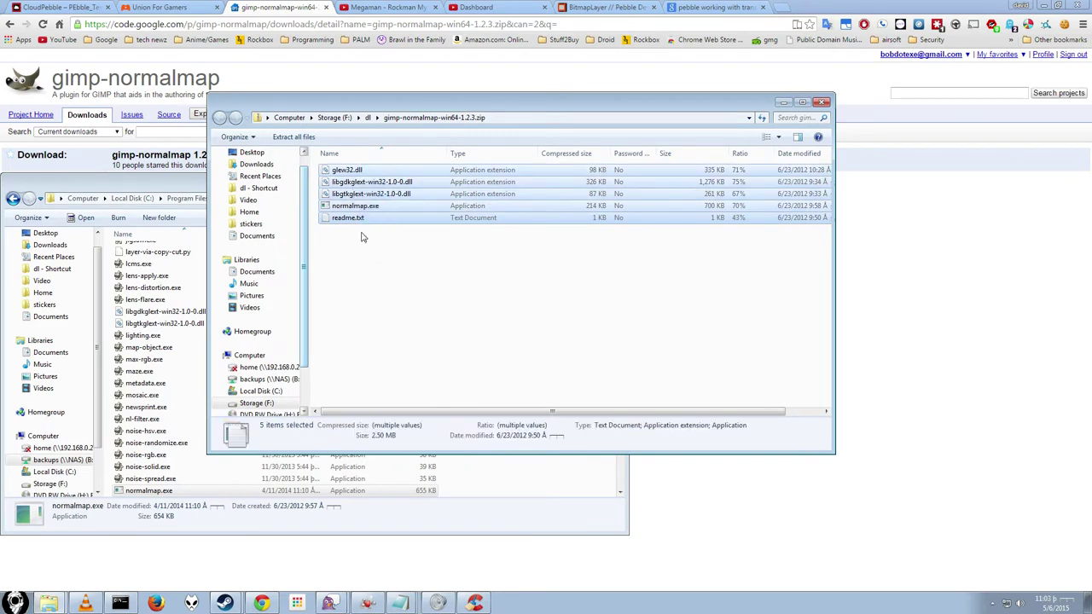
left_click(362, 174)
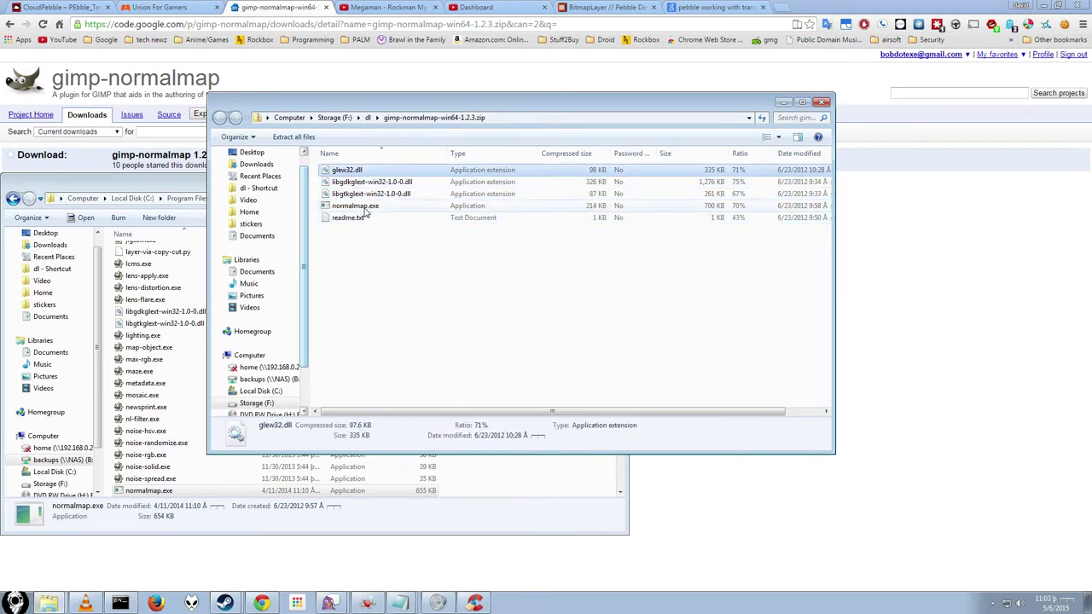
left_click(348, 218, "ctrl")
left_click_drag(111, 358, 111, 358)
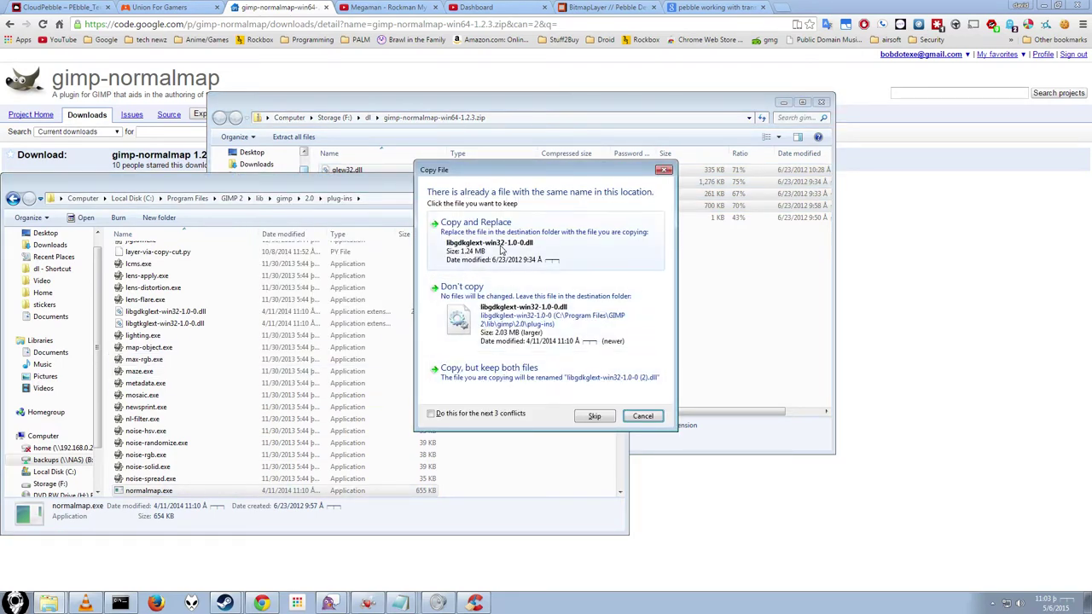
left_click(447, 415)
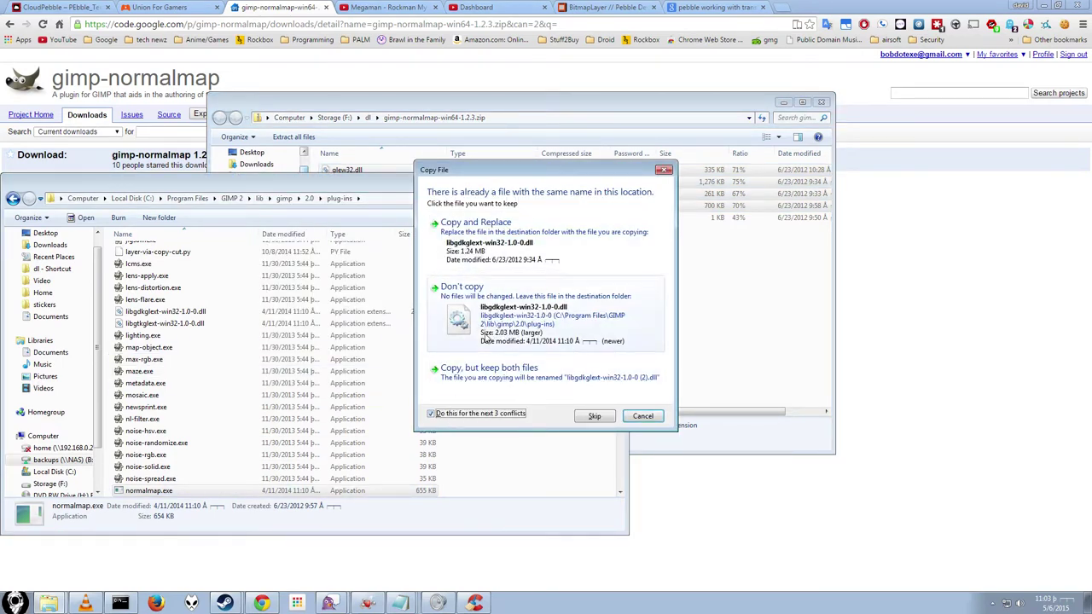
left_click(501, 251)
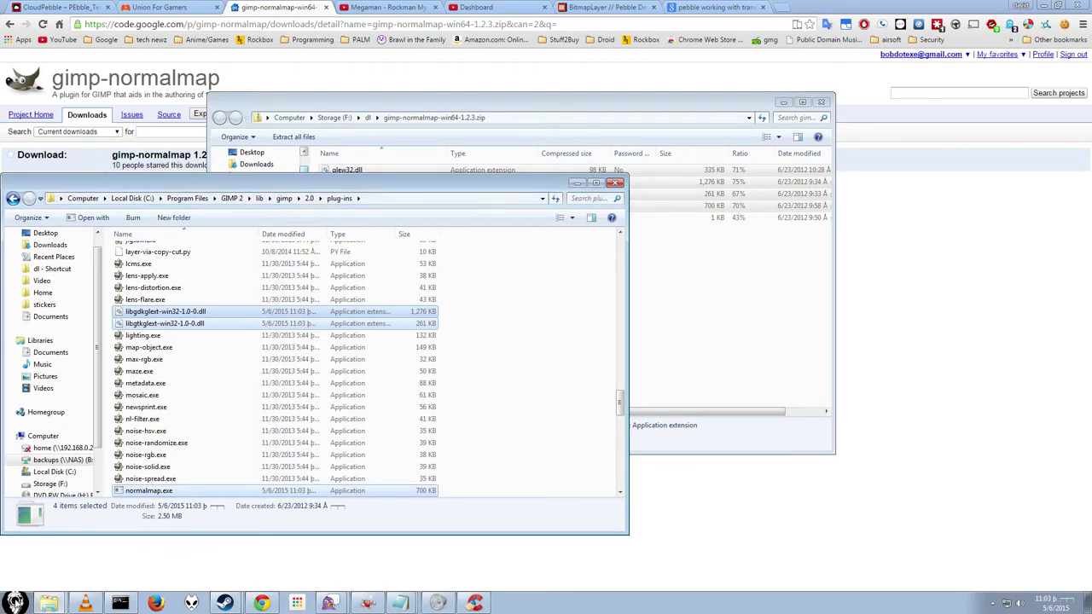
- Launch GIMP and arrange its window beside the gcfscape185 weapons folder window, moving the zip window out of the way
left_click(15, 602)
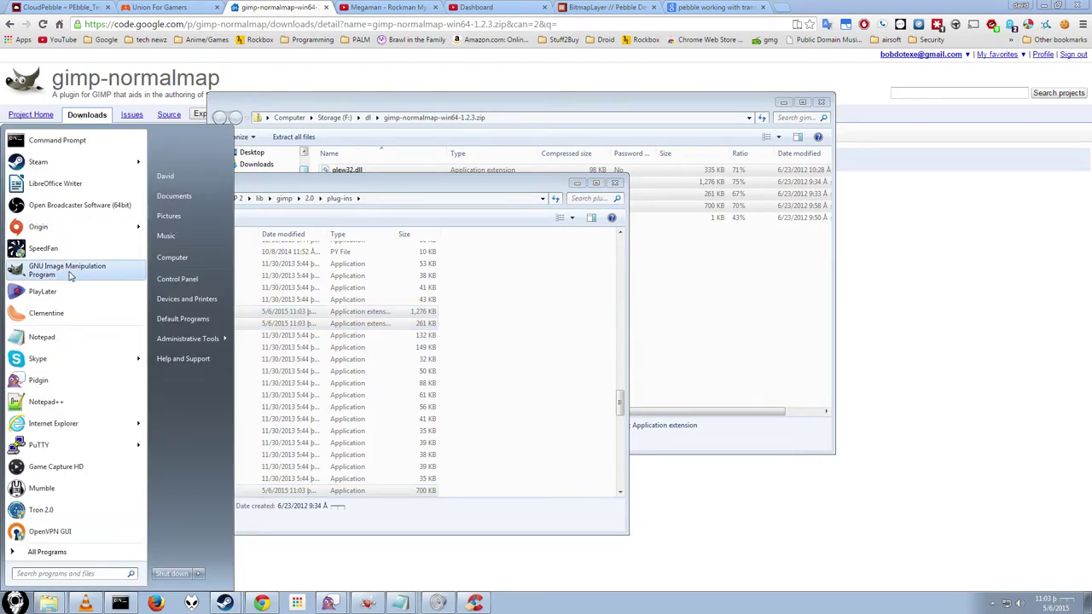
left_click(68, 271)
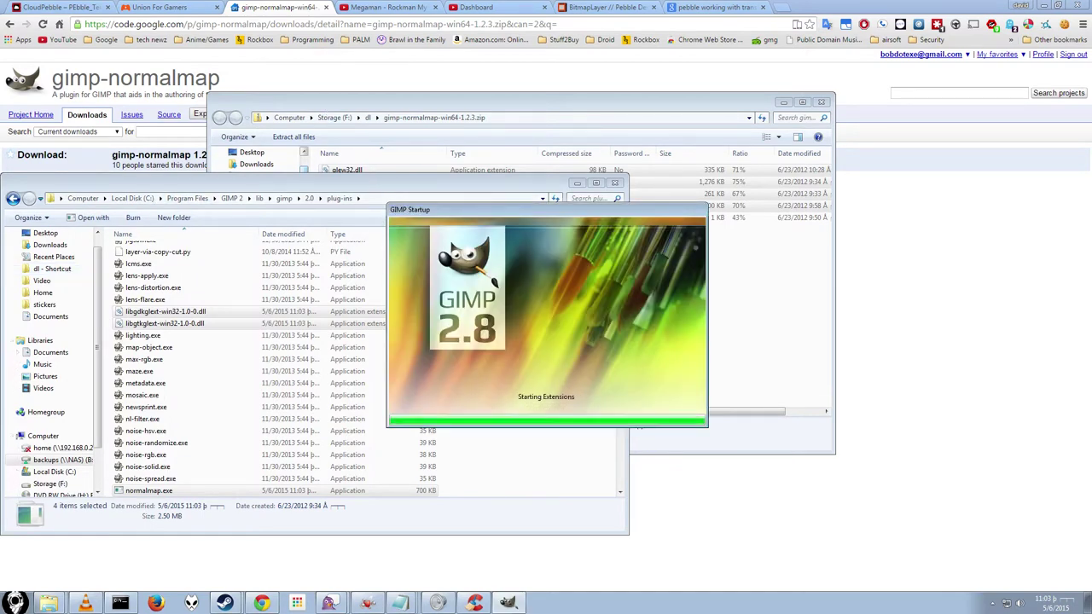
left_click_drag(406, 133, 241, 89)
left_click(575, 117)
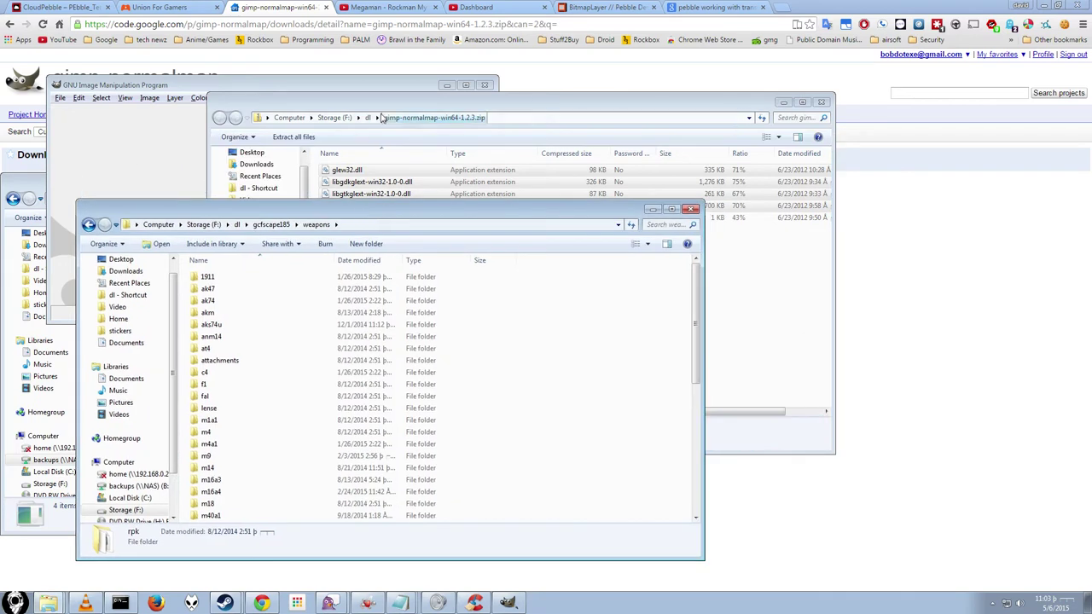
left_click_drag(329, 98, 82, 540)
left_click_drag(287, 212, 559, 194)
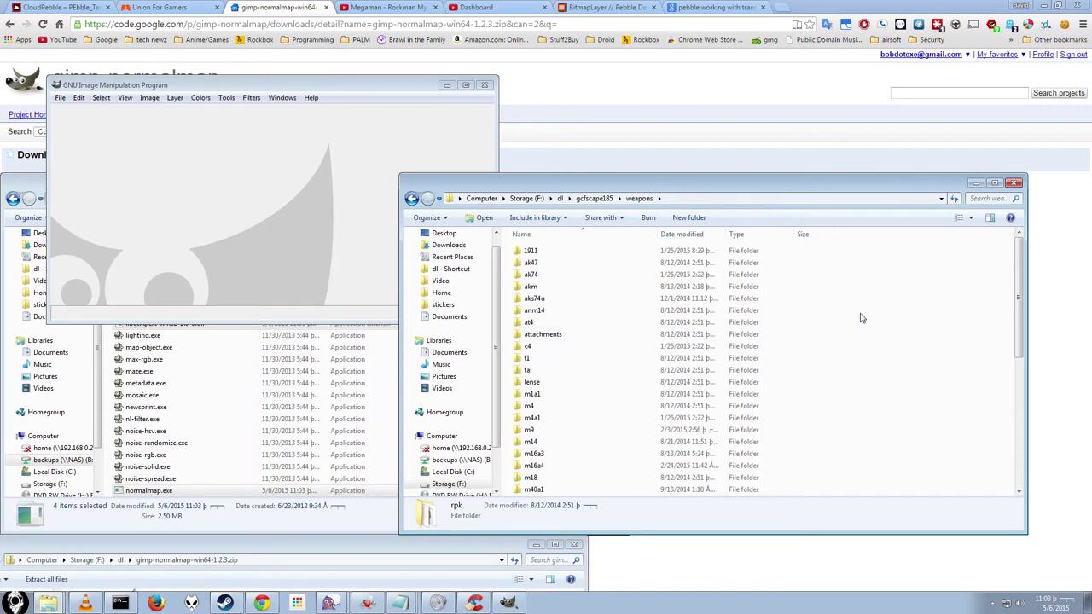
double_click(545, 395)
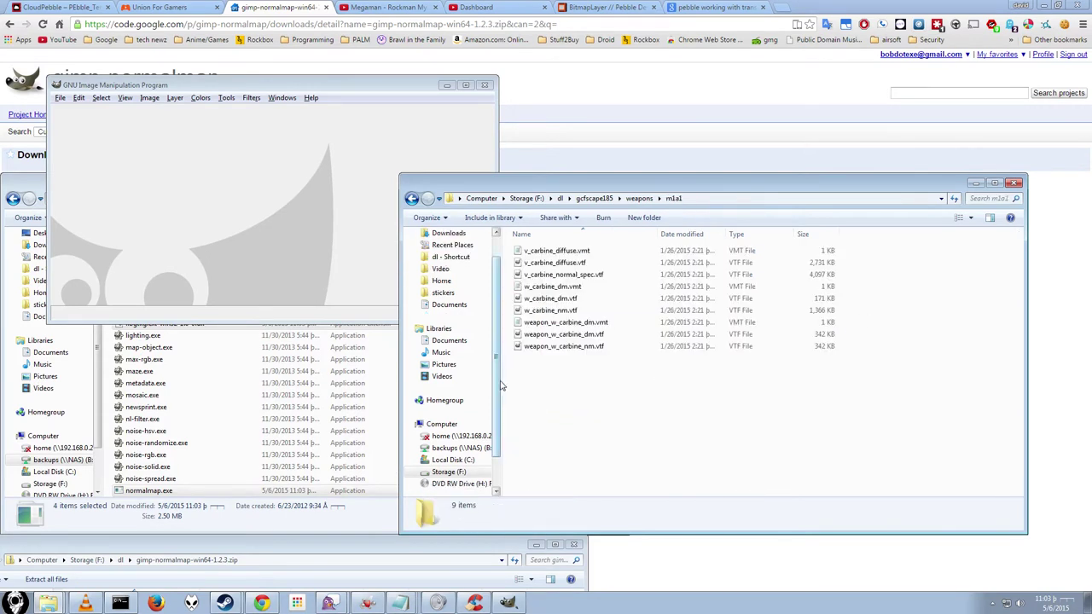
left_click(249, 99)
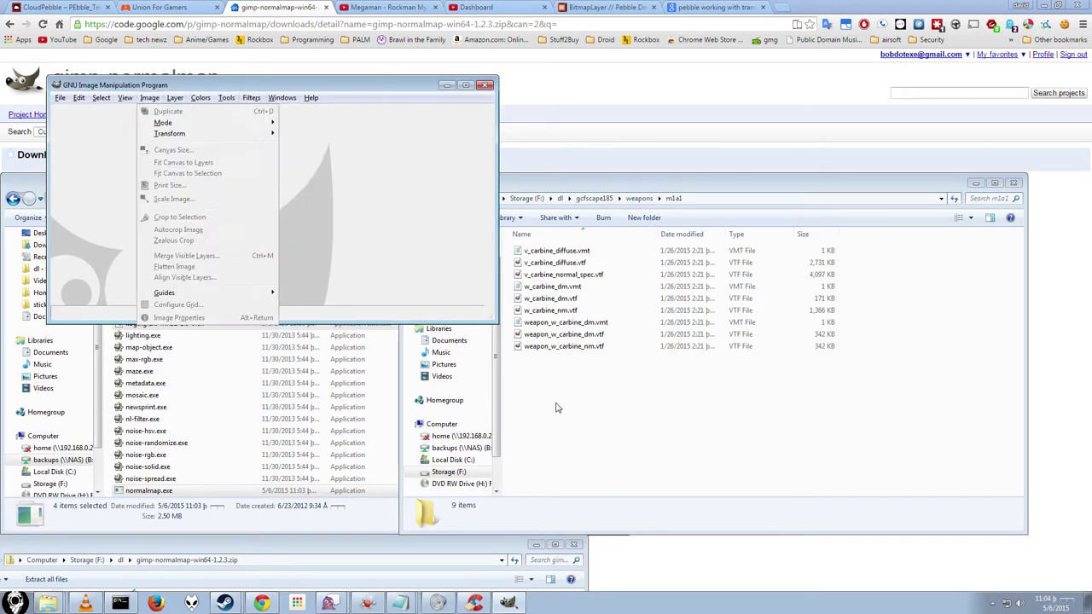
left_click(583, 361)
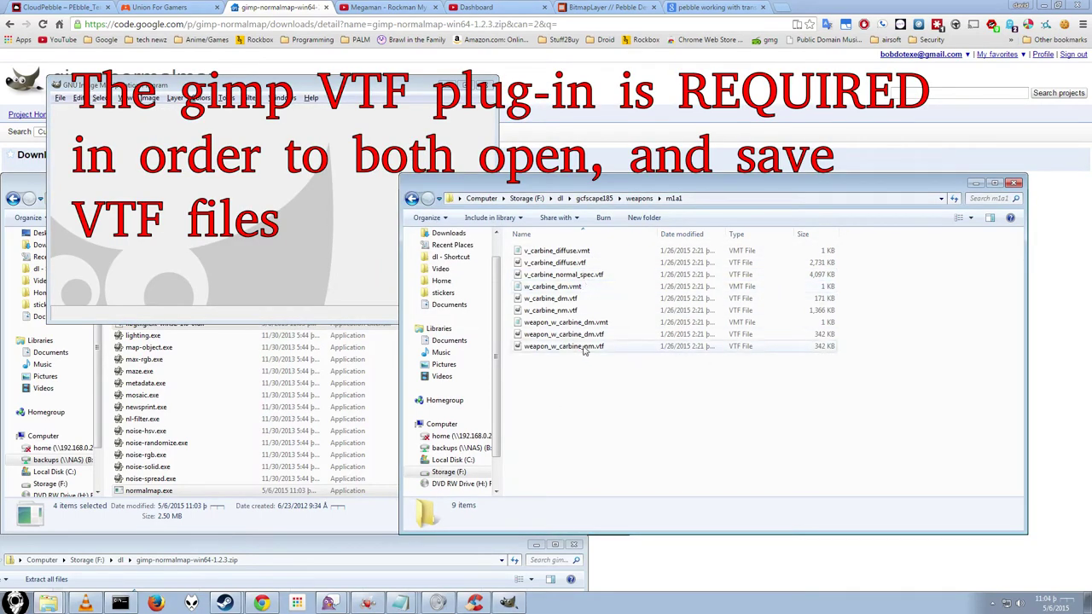
left_click(639, 198)
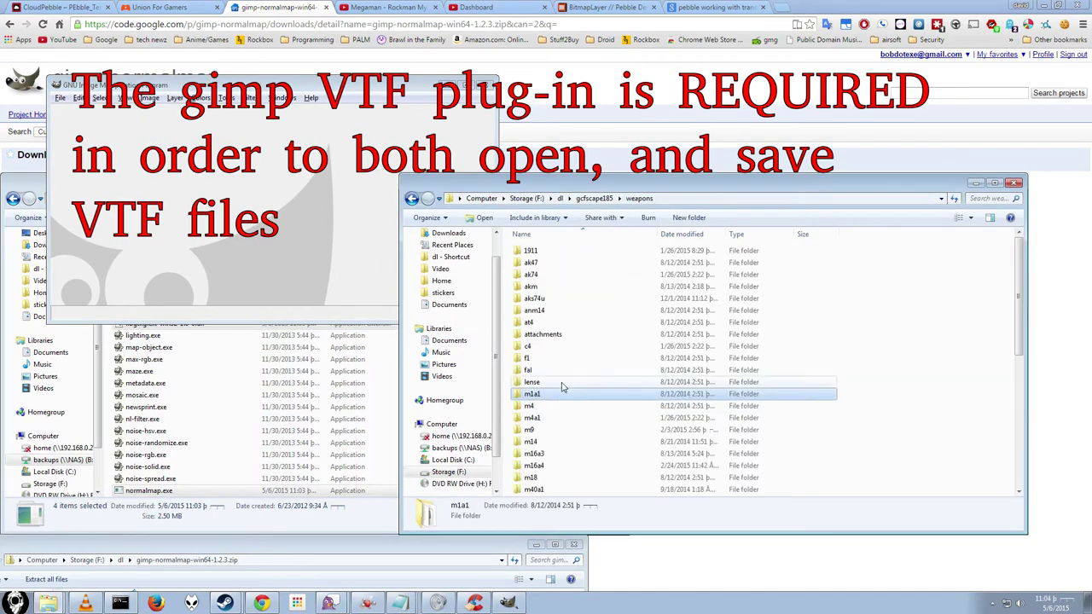
- Load weapon_m4a1_dm.vtf from the m4a1 weapon folder into GIMP and reposition the image window
double_click(546, 418)
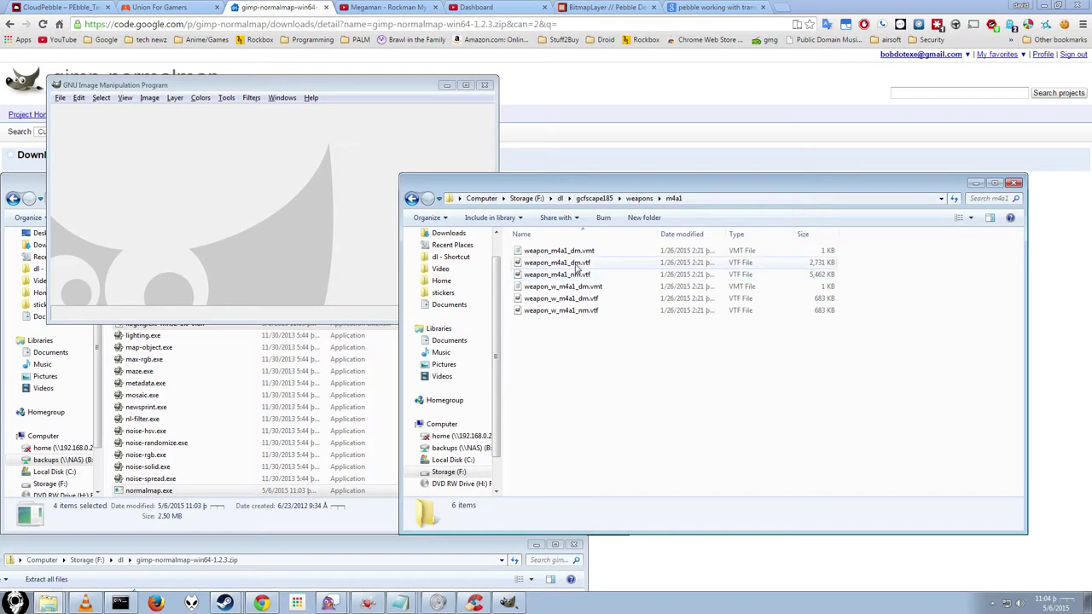
left_click_drag(565, 264, 201, 219)
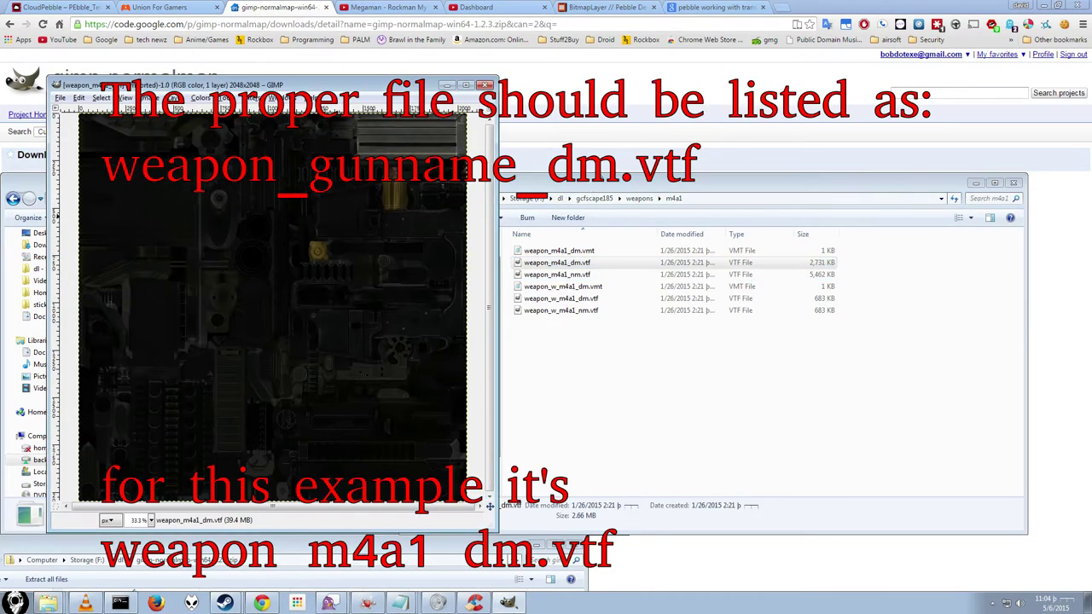
left_click_drag(314, 84, 387, 48)
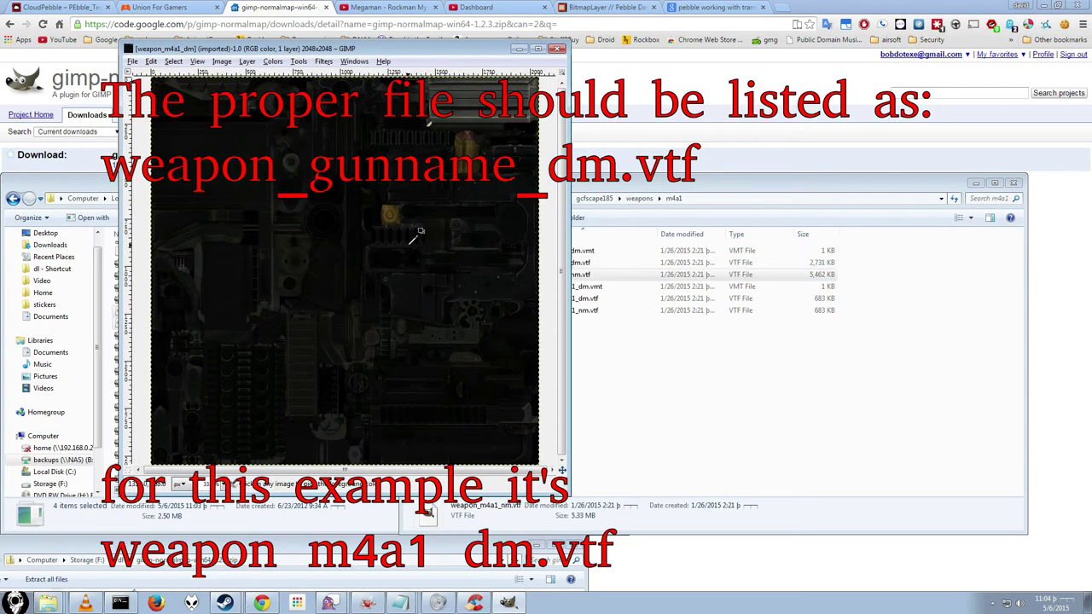
- Examine the details of the M4A1 diffuse texture up close across different areas of the image
scroll(409, 244, "up", 1)
scroll(409, 244, "up", 1)
scroll(411, 245, "down", 2)
scroll(500, 231, "up", 2)
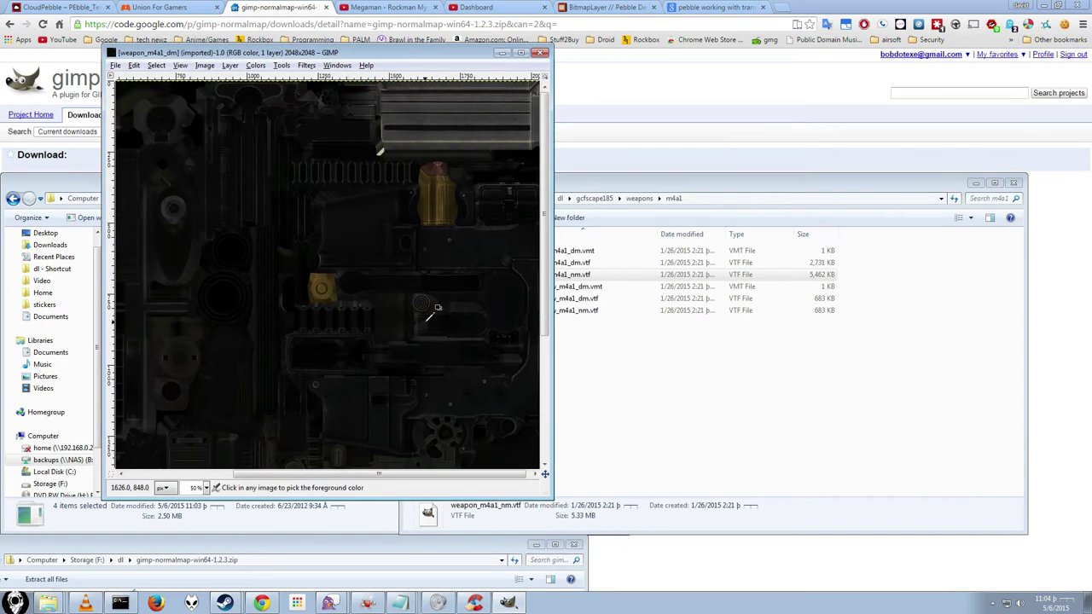
scroll(427, 319, "up", 2)
scroll(429, 366, "down", 5)
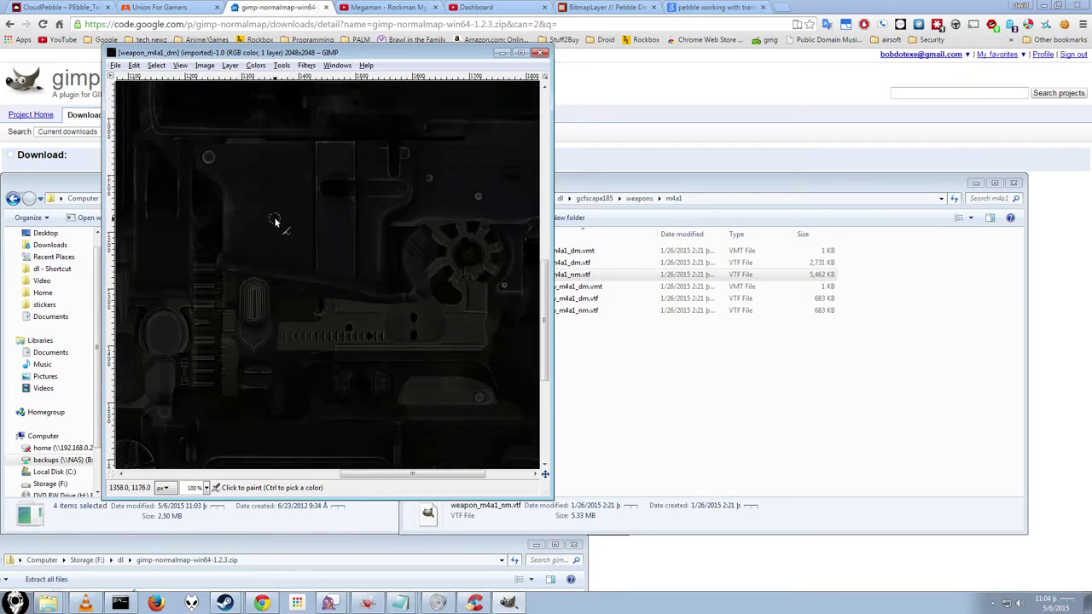
scroll(307, 219, "up", 12)
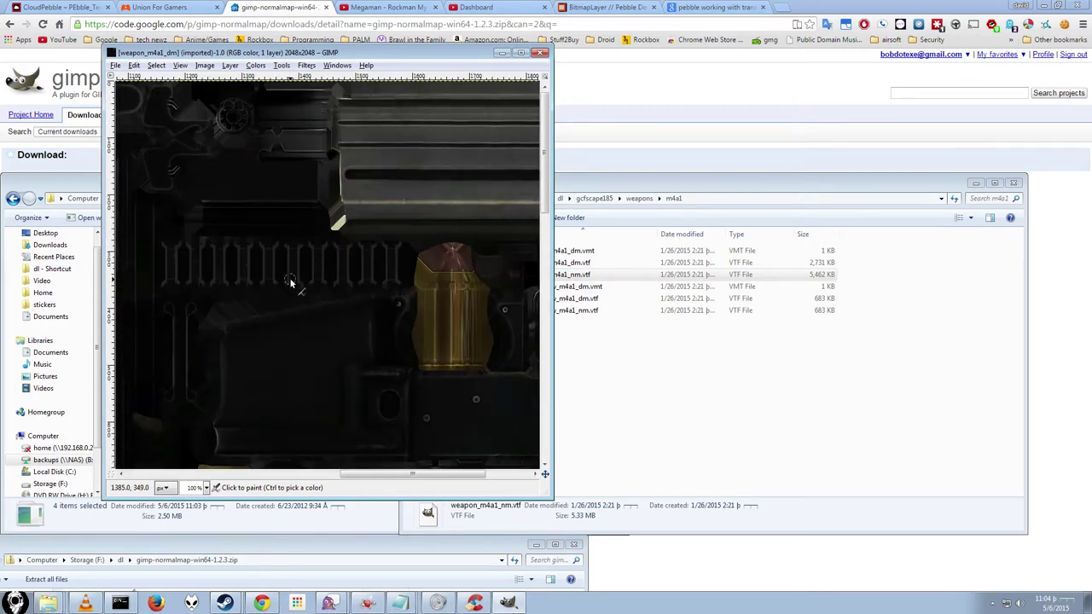
scroll(289, 277, "down", 8)
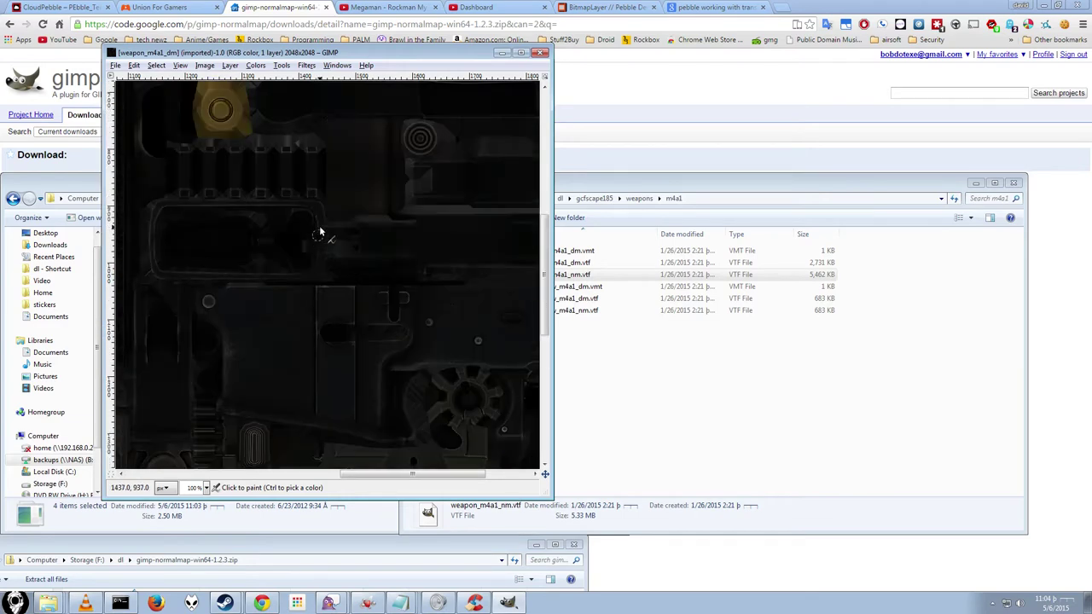
- Show the Toolbox - Tool Options and Layers - Brushes docks, and place the layers dock beside the image window
left_click(306, 68)
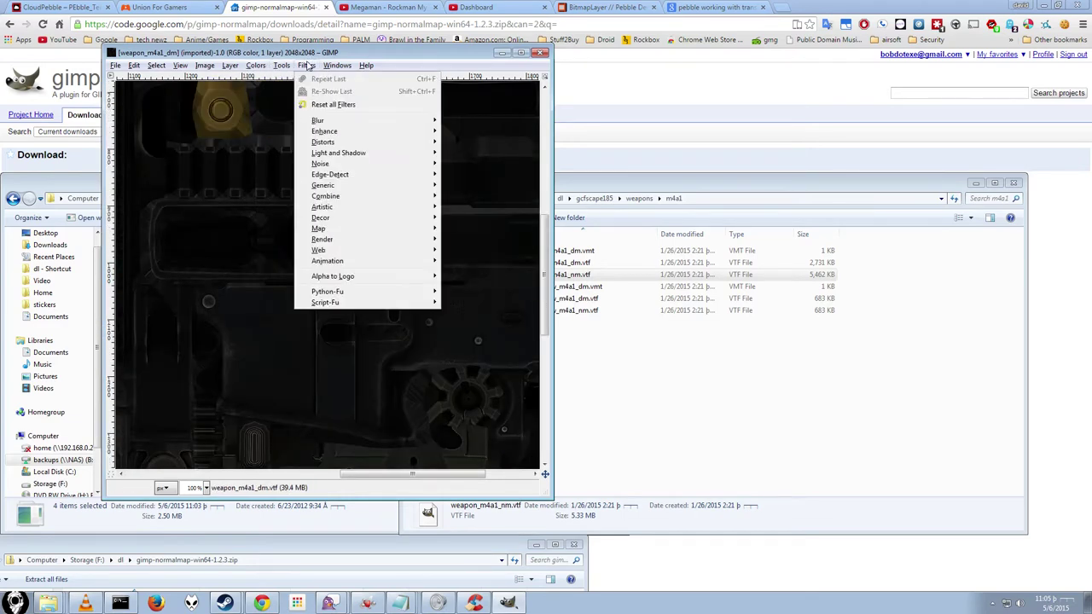
left_click(375, 141)
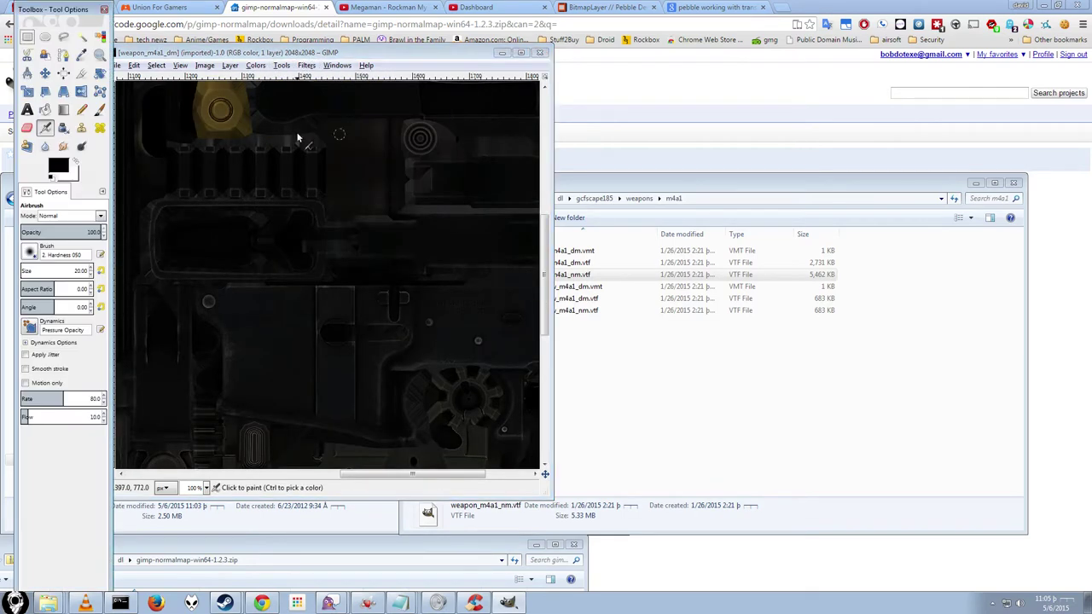
left_click(337, 66)
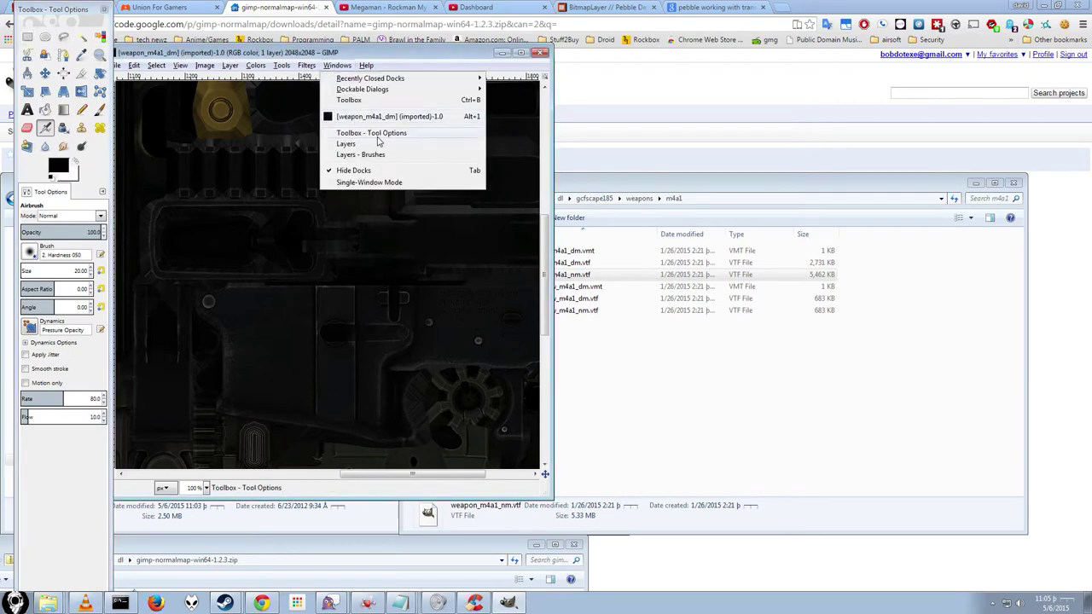
left_click(379, 156)
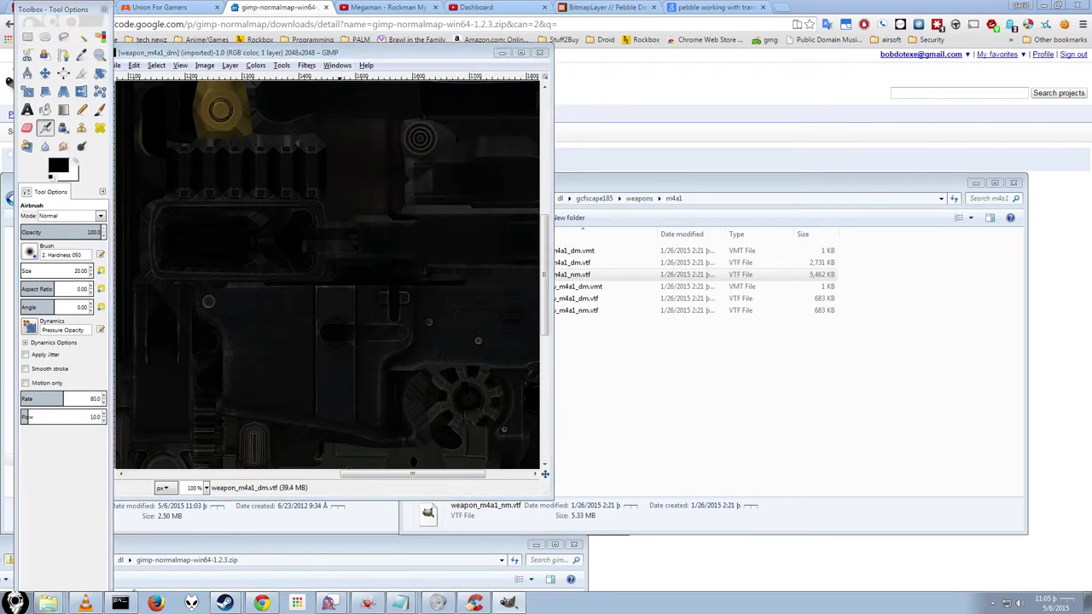
mouse_move(85, 81)
left_mouse_down()
mouse_move(670, 76)
mouse_move(622, 12)
mouse_move(639, 8)
left_mouse_up()
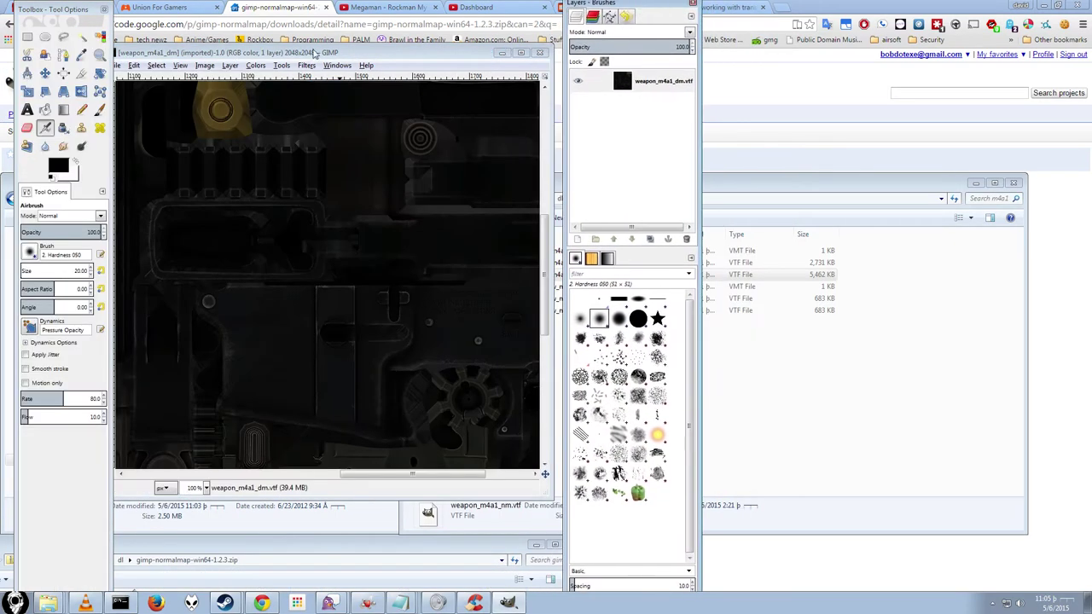
- Add a new 2048 x 2048 px layer with transparency fill above the weapon texture and make it active
mouse_move(314, 54)
left_mouse_down()
mouse_move(336, 47)
mouse_move(327, 51)
left_mouse_up()
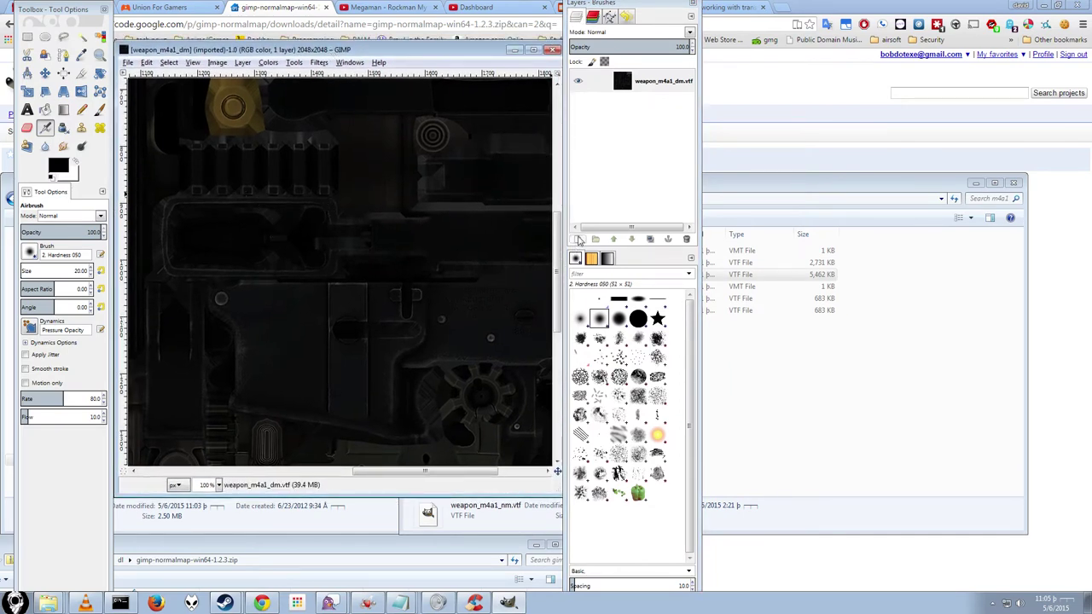
left_click(578, 239)
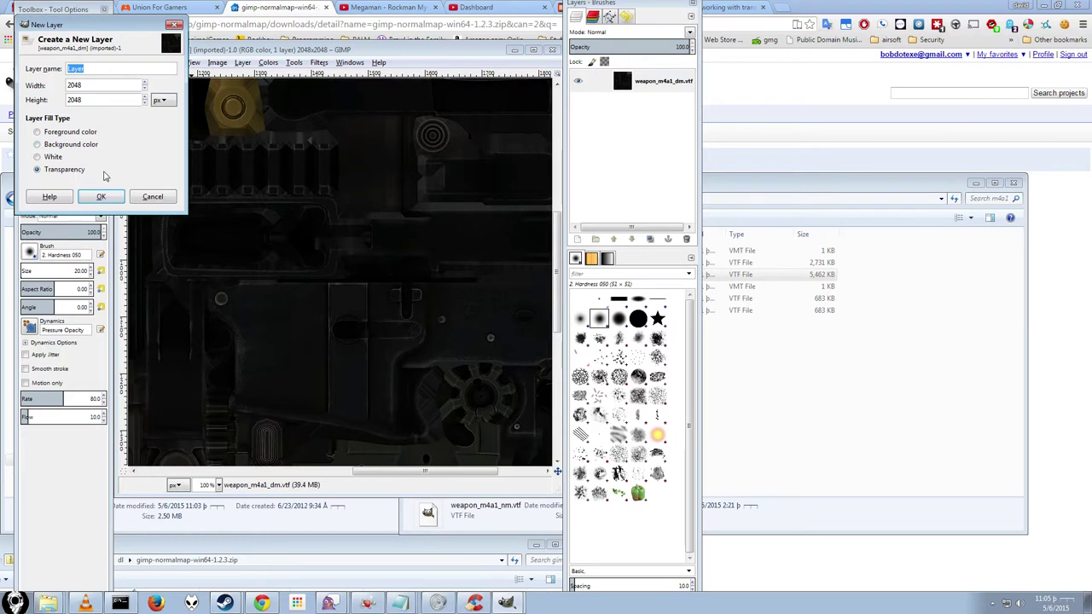
left_click(101, 196)
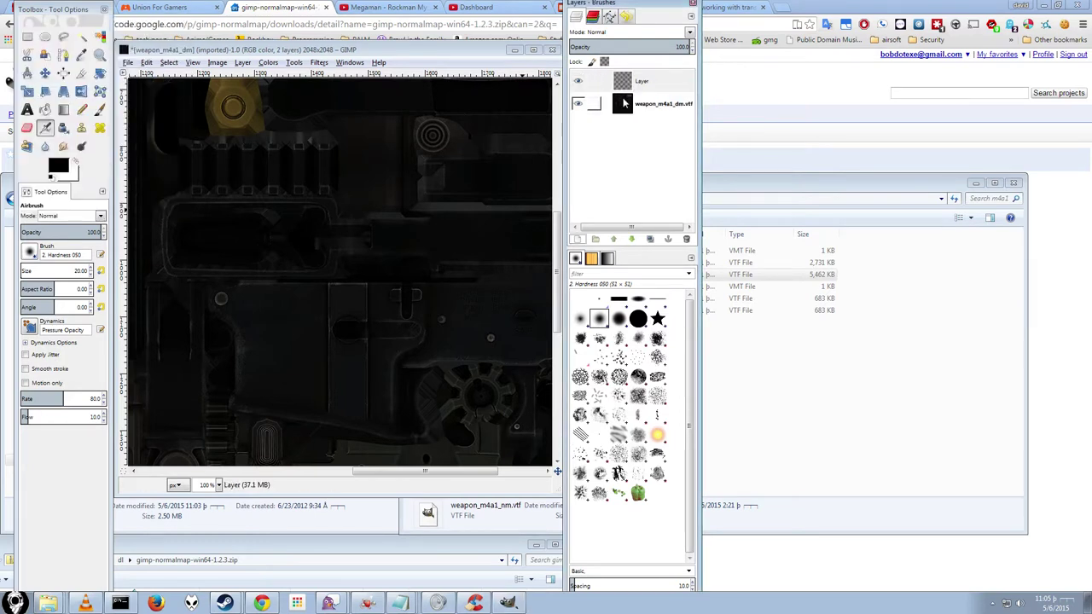
left_click(629, 81)
- Save the image as weapon_m4a1_dm.xcf in the m4a1 weapon folder
left_click(127, 62)
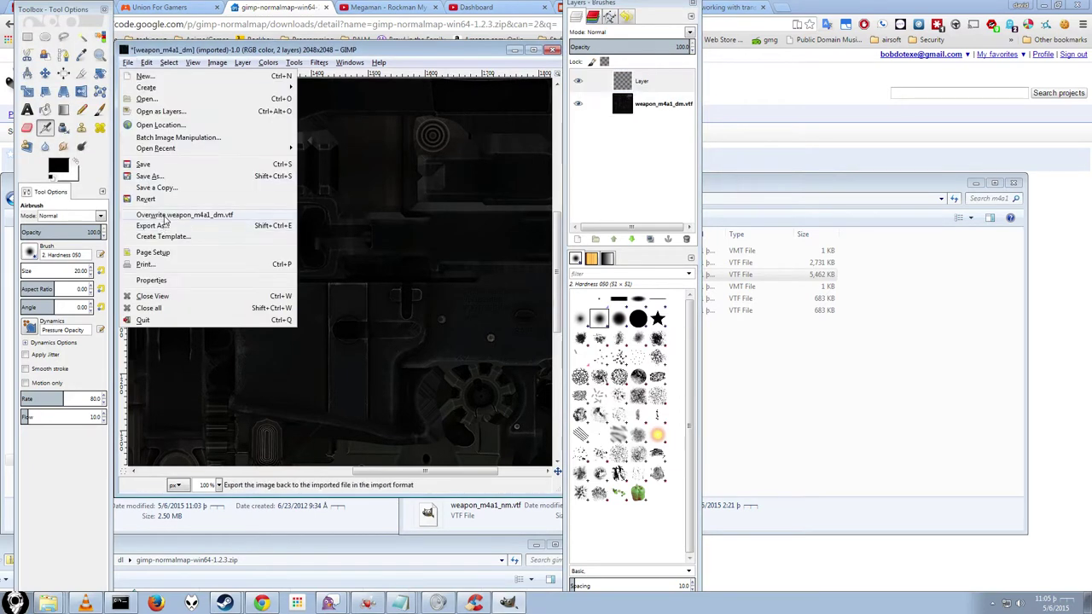
left_click(163, 168)
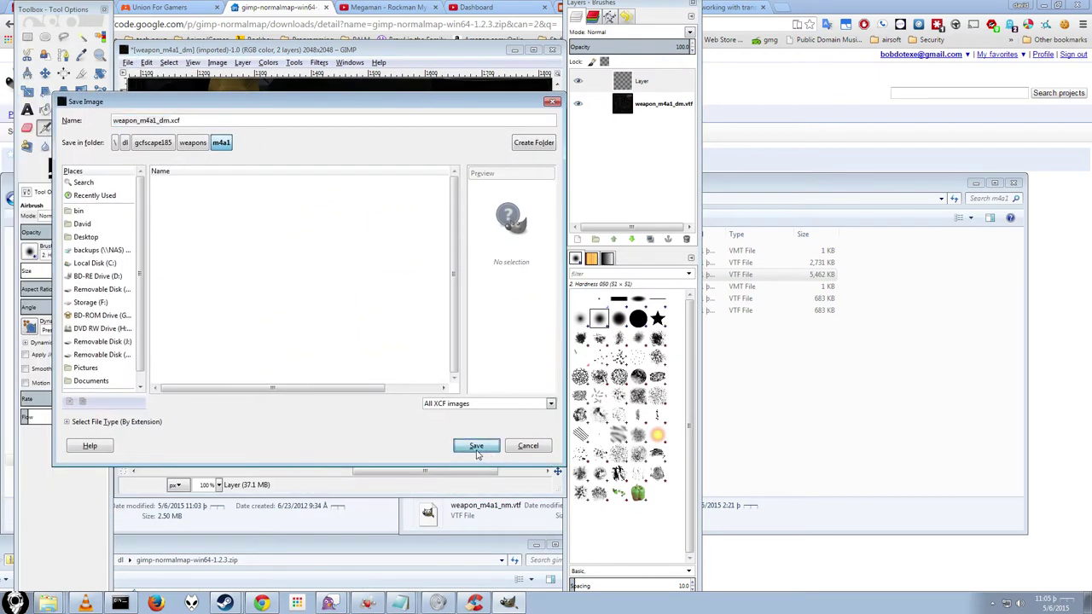
left_click(478, 446)
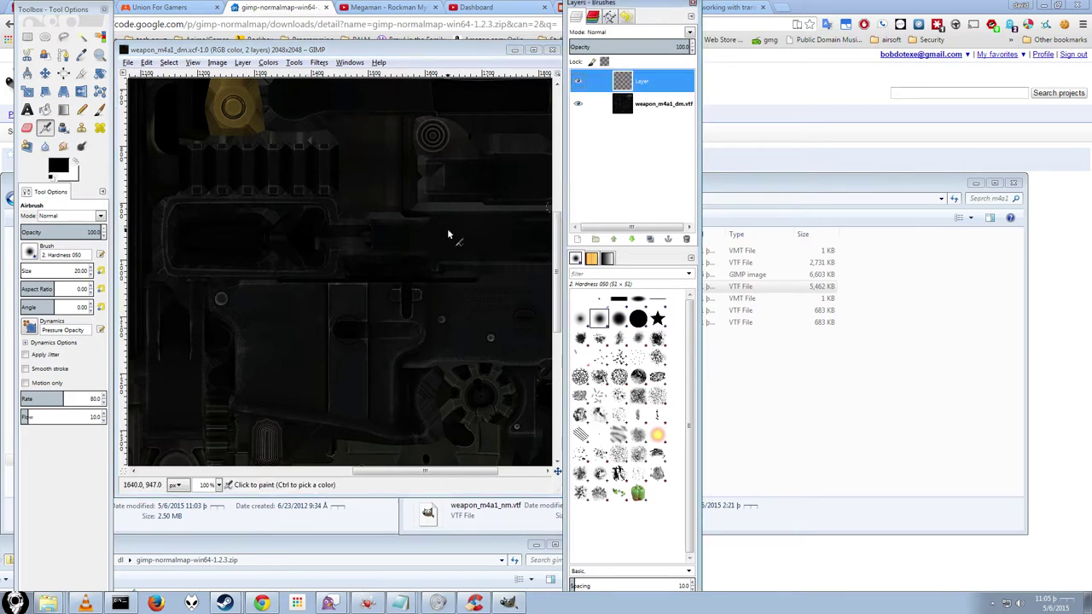
- Choose the Paintbrush and set the foreground color to bright green
left_click(82, 109)
left_click(100, 110)
left_click(60, 166)
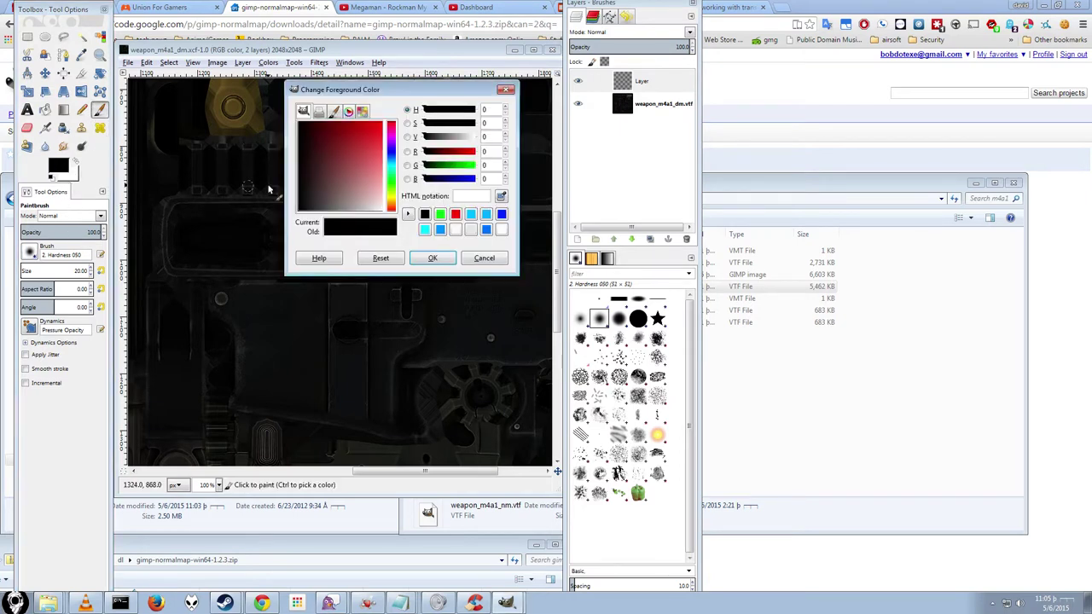
left_click_drag(392, 192, 399, 109)
left_click(430, 259)
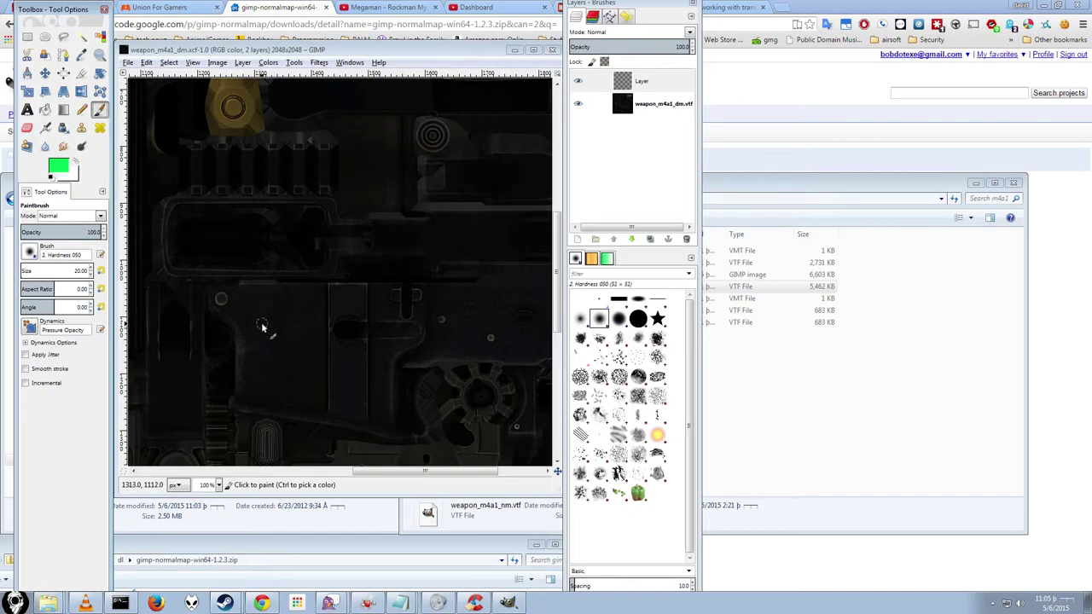
- Paint a green dollar sign on the new layer over the flat receiver area below the oblong recess, undoing the first test dab
left_click(264, 329)
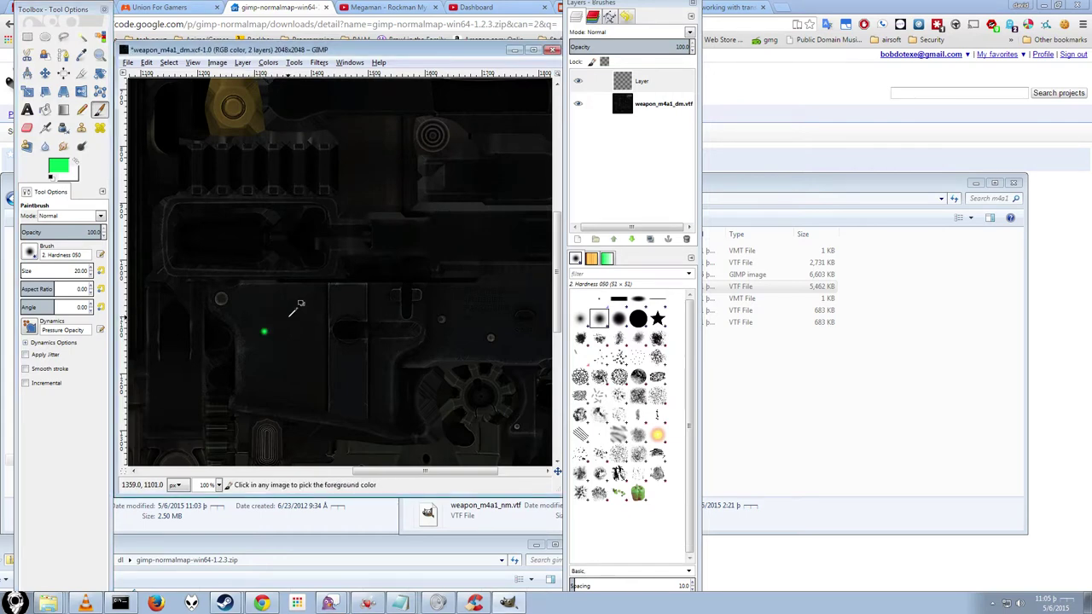
key("ctrl+z")
left_click(282, 295)
left_click(283, 399, "shift")
left_click(305, 312)
left_click(285, 299, "shift")
left_click(265, 305, "shift")
left_click(251, 337, "shift")
left_click(314, 375, "shift")
left_click(303, 396, "shift")
left_click(262, 402, "shift")
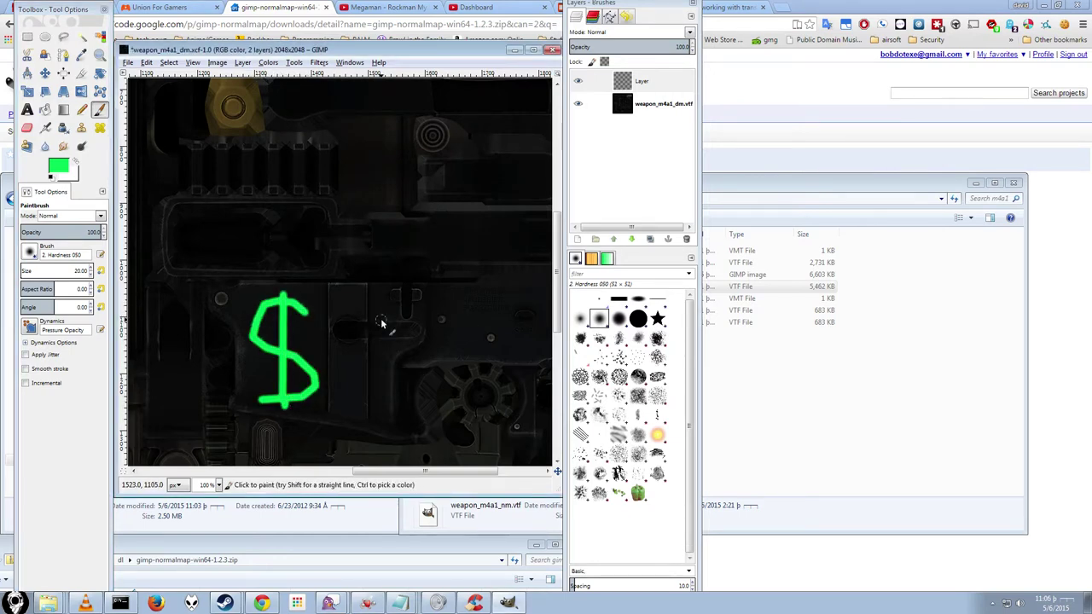
- Select the painted dollar sign with a rectangular selection, copy it and paste it as a floating selection
key("r")
key("ctrl+c")
mouse_move(207, 272)
left_mouse_down()
mouse_move(335, 431)
mouse_move(331, 197)
left_mouse_up()
key("ctrl+v")
- Maximize the image window, move the Layers - Brushes dock aside, and anchor the pasted dollar sign to the new layer
left_click(533, 50)
scroll(332, 333, "down", 2)
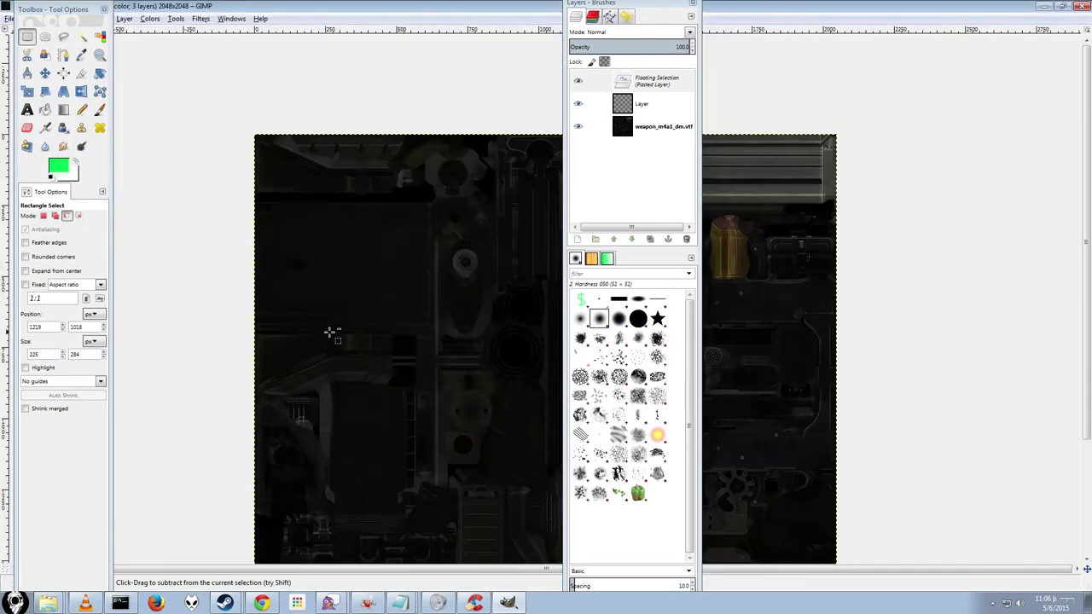
scroll(332, 334, "up", 2)
left_click_drag(474, 573, 605, 568)
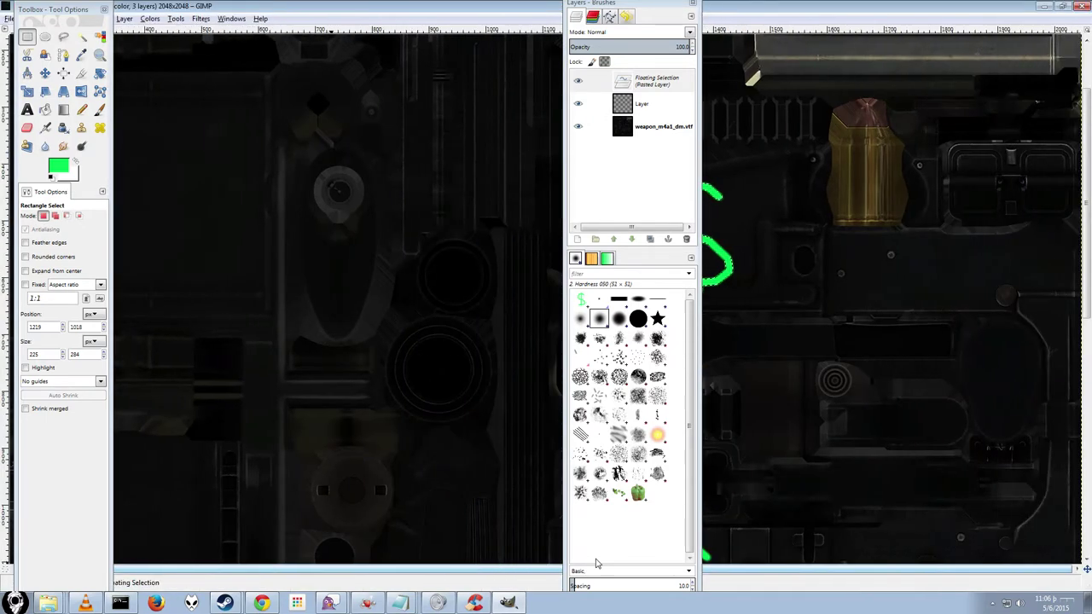
mouse_move(602, 4)
left_mouse_down()
mouse_move(930, 20)
mouse_move(899, 9)
left_mouse_up()
mouse_move(1086, 199)
left_mouse_down()
mouse_move(1087, 315)
mouse_move(1081, 293)
left_mouse_up()
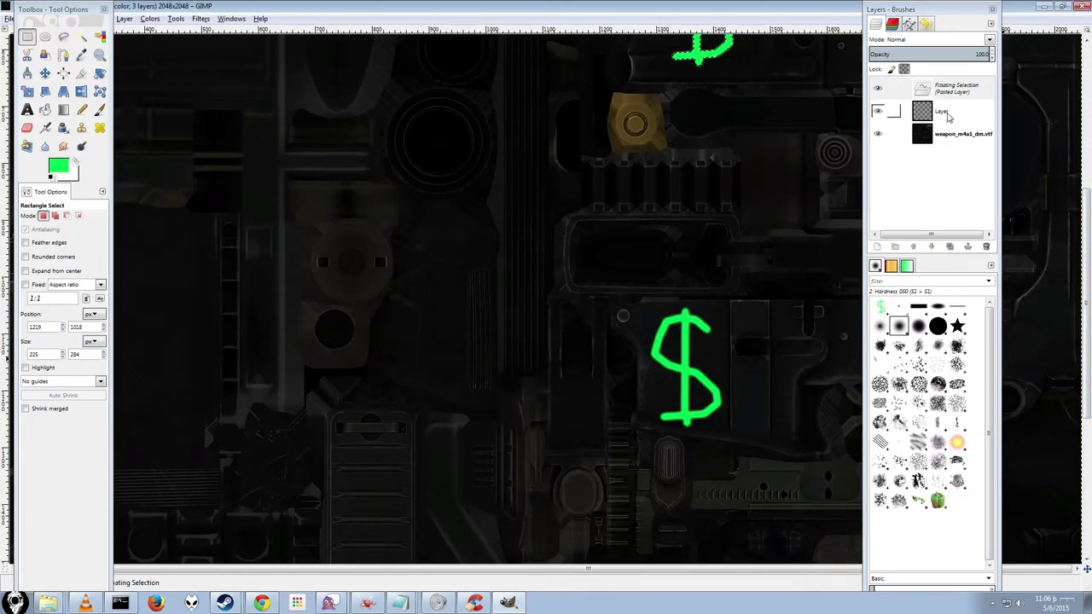
left_click(969, 248)
left_click(920, 90)
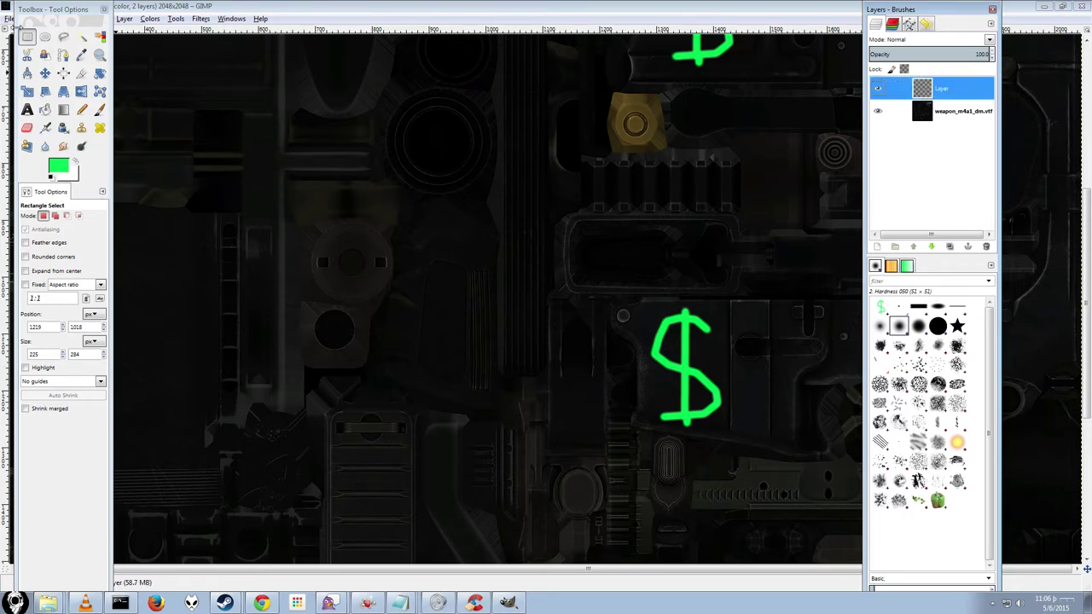
- Open the image export dialog for the edited texture and move it clear of the docks
left_click(9, 18)
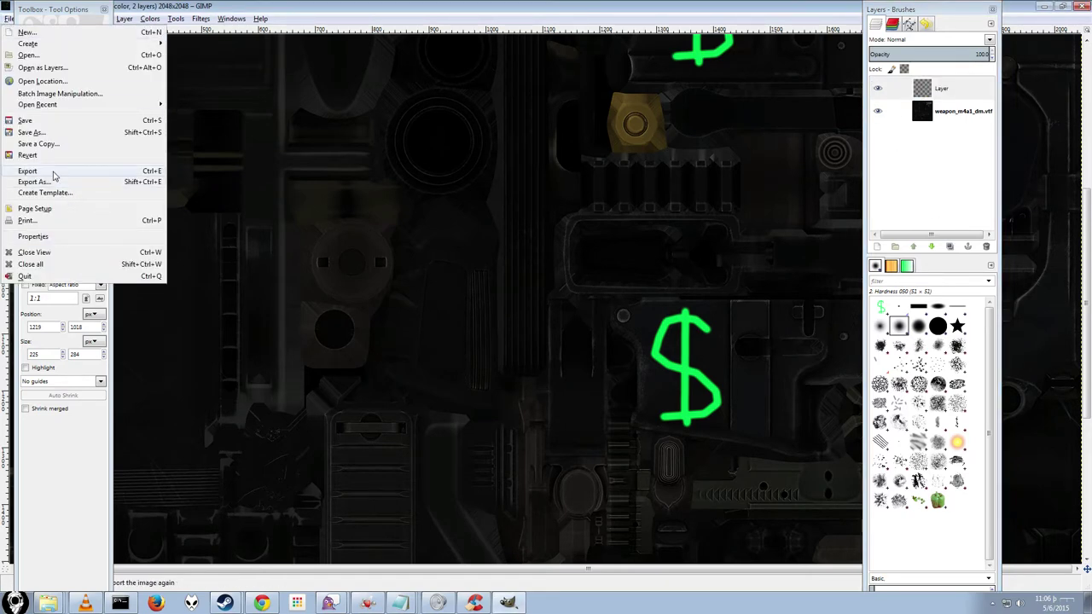
left_click(45, 171)
left_click_drag(188, 139, 437, 61)
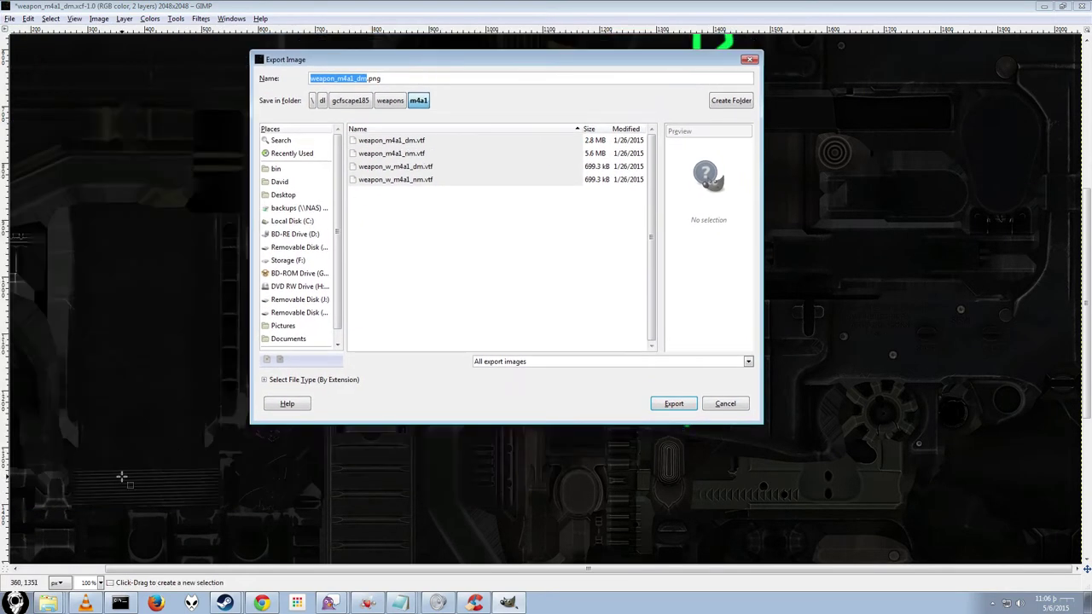
- Switch to Steam and browse Insurgency's local game files from the game's properties
left_click(53, 606)
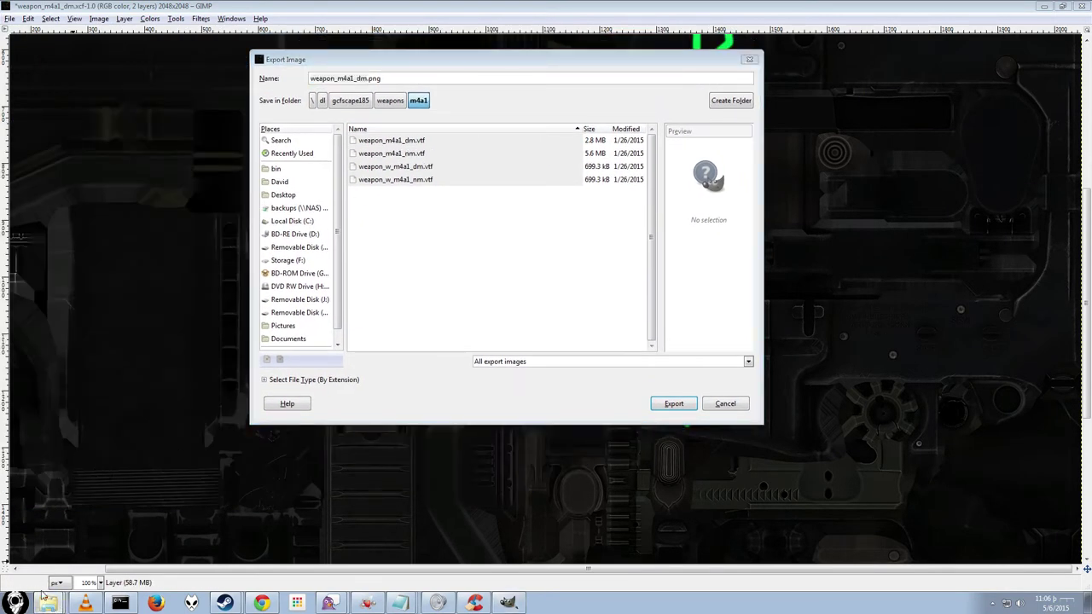
left_click(225, 599)
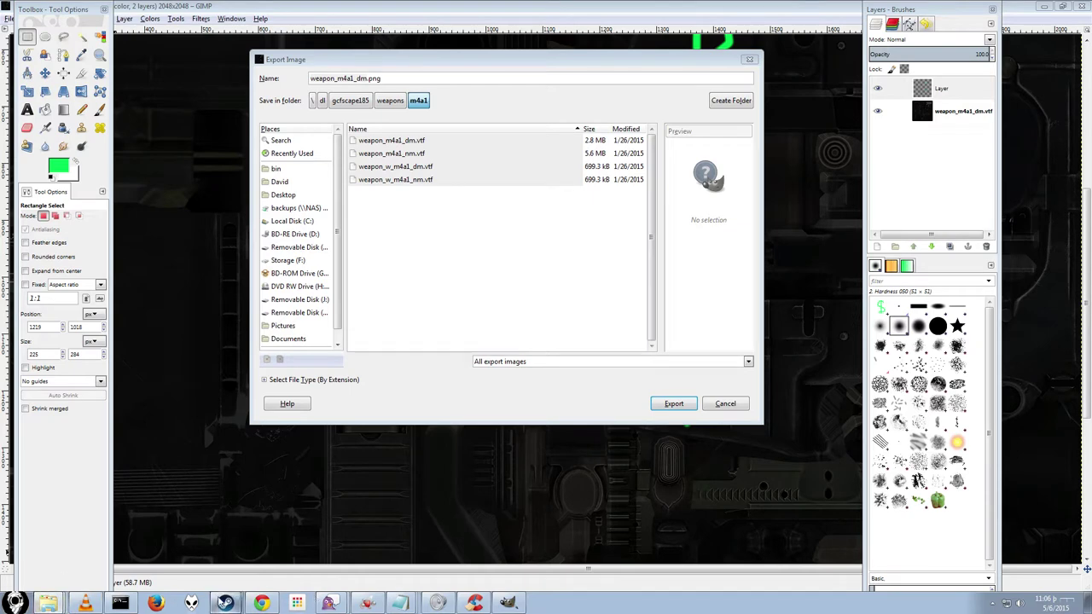
key("alt+Tab")
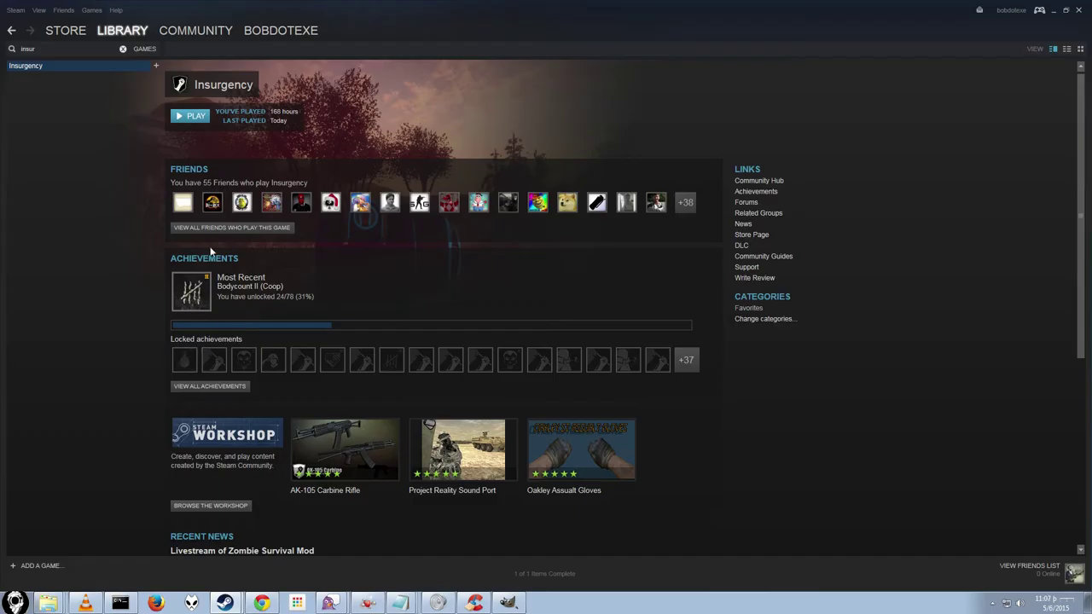
right_click(53, 75)
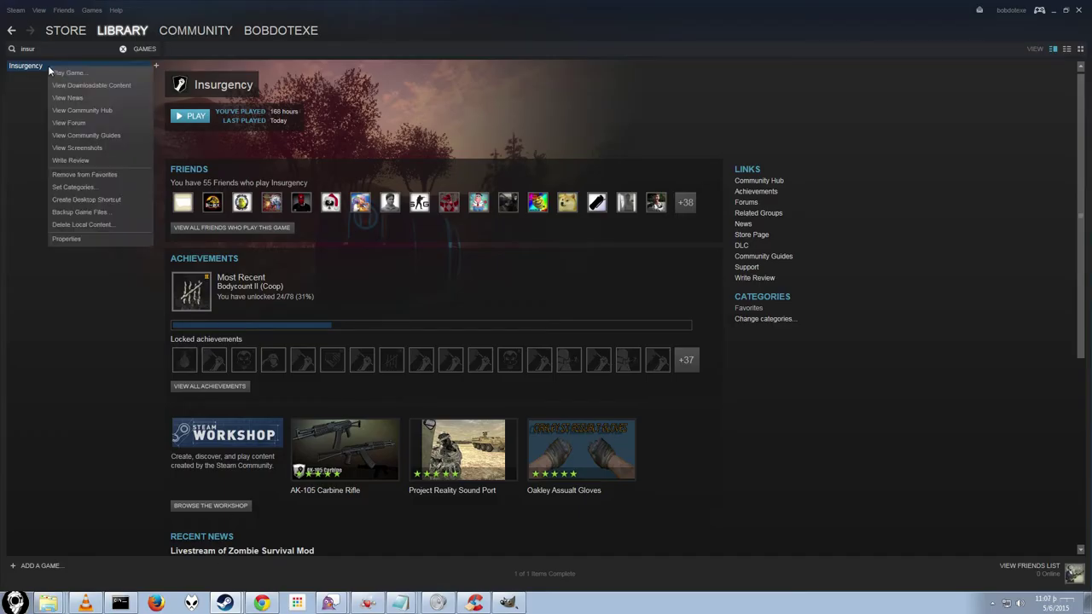
left_click(97, 239)
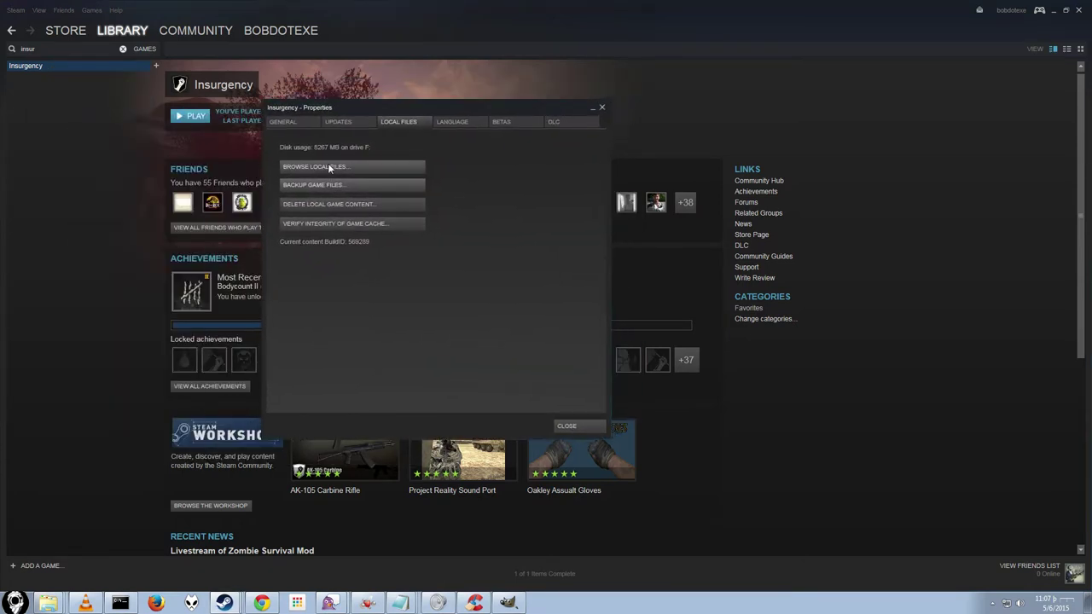
left_click(328, 168)
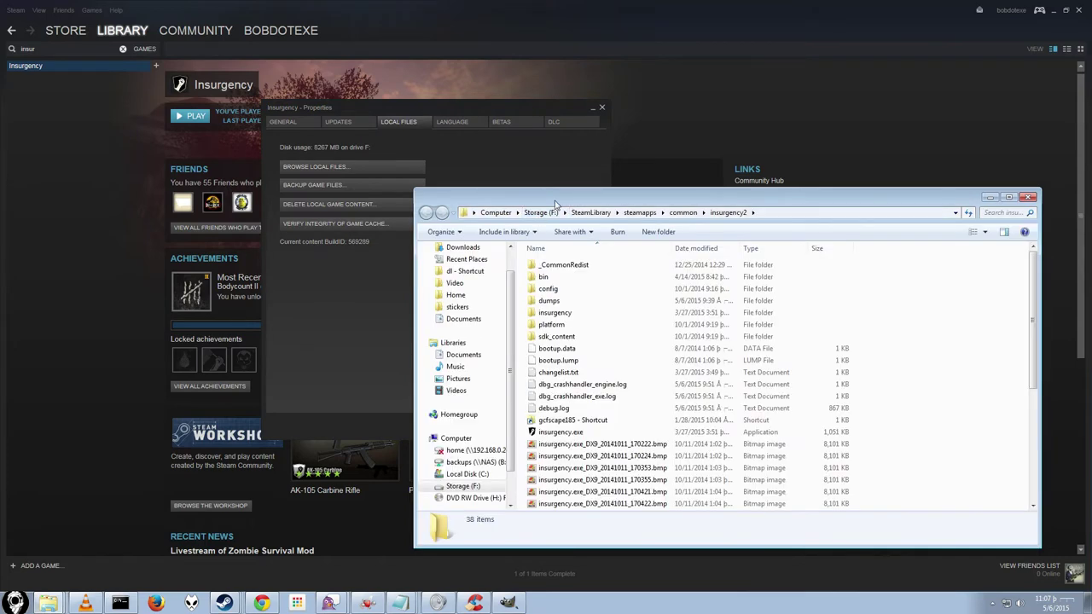
- Move the insurgency2 folder window and go to insurgency\custom\skins\materials\models\weapons
left_click_drag(556, 205, 248, 85)
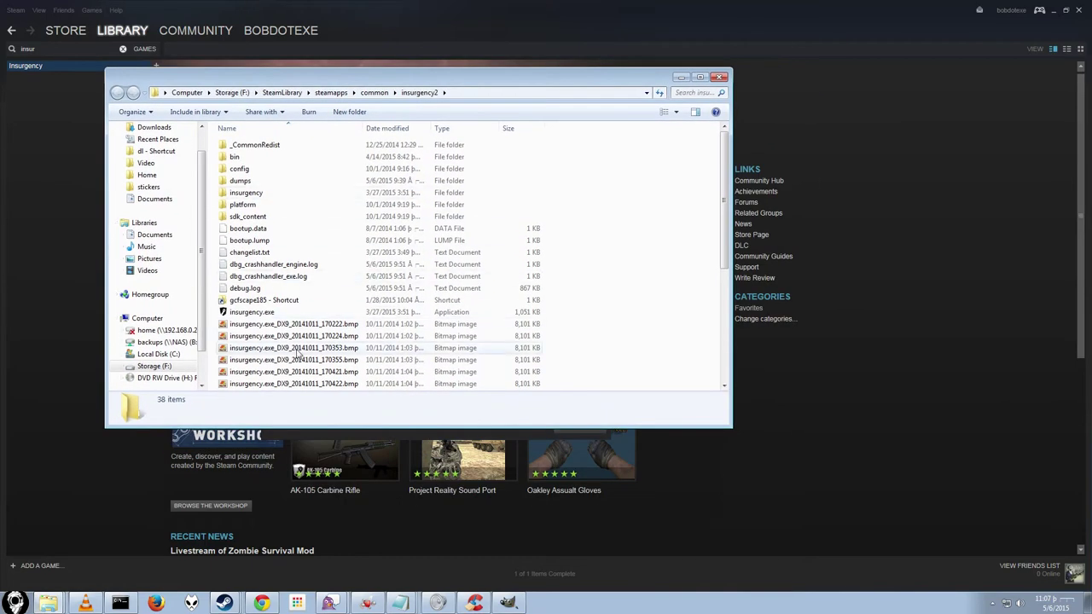
double_click(255, 195)
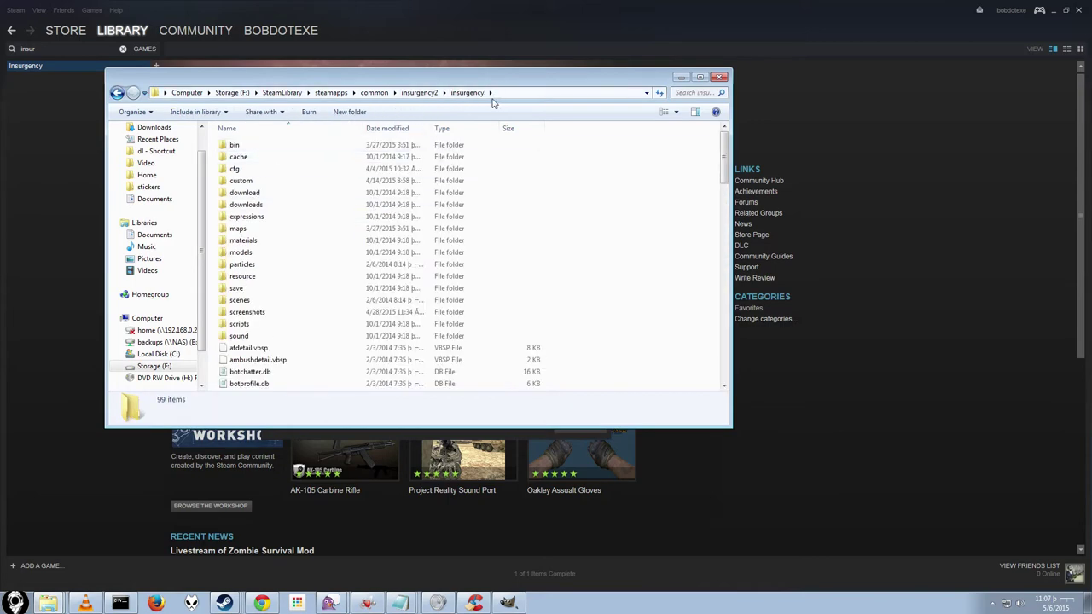
double_click(252, 185)
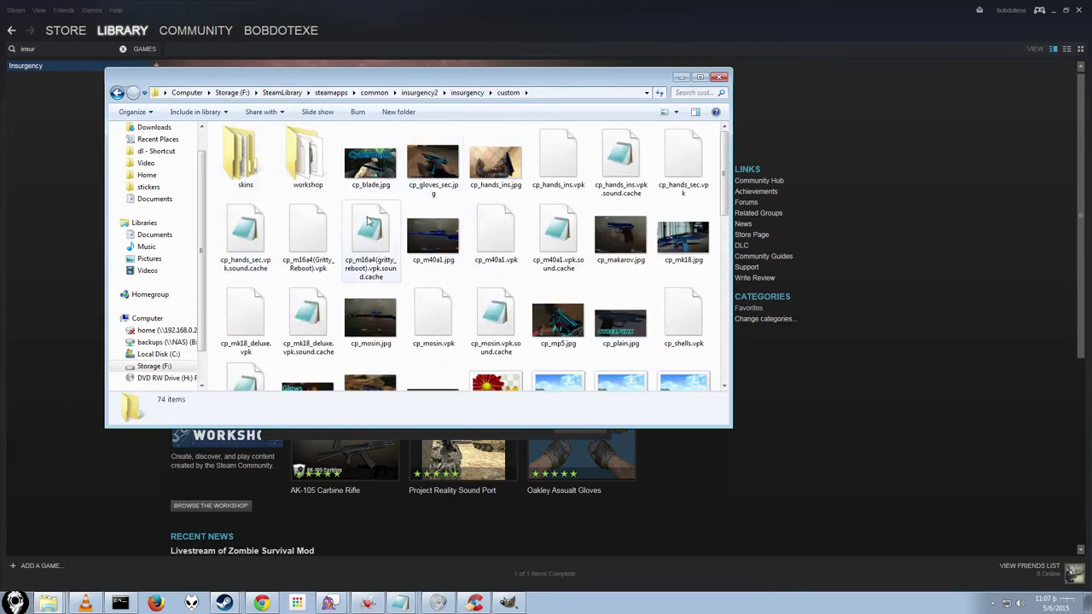
double_click(235, 149)
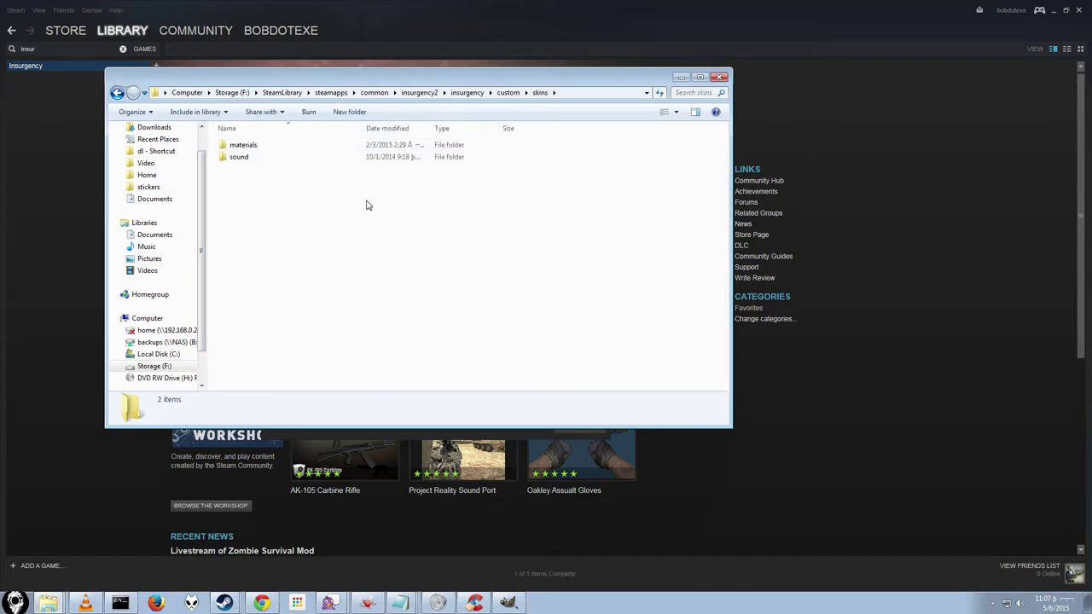
double_click(243, 146)
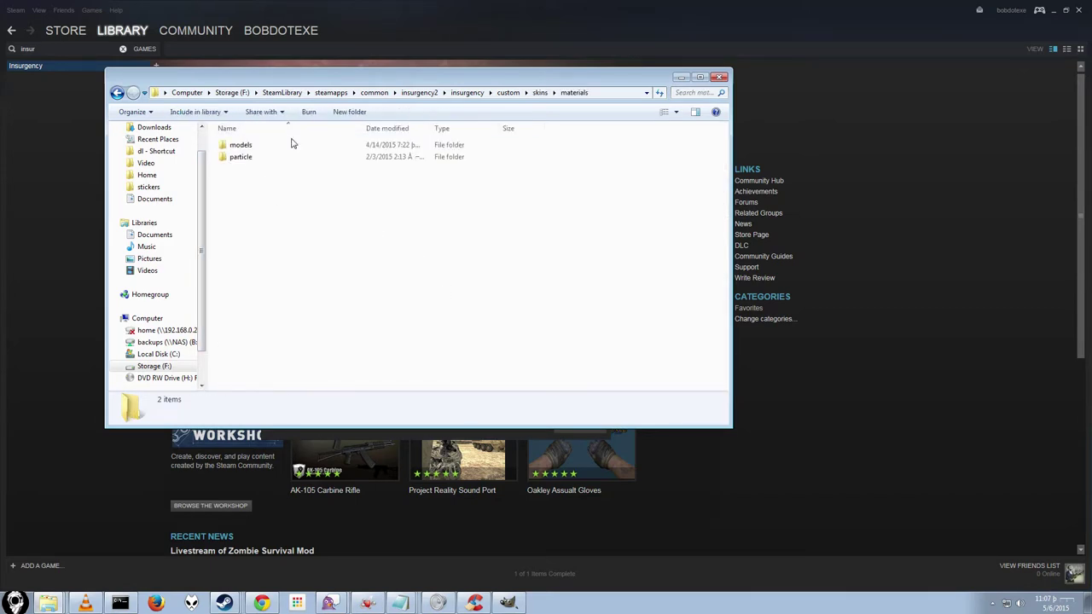
double_click(242, 145)
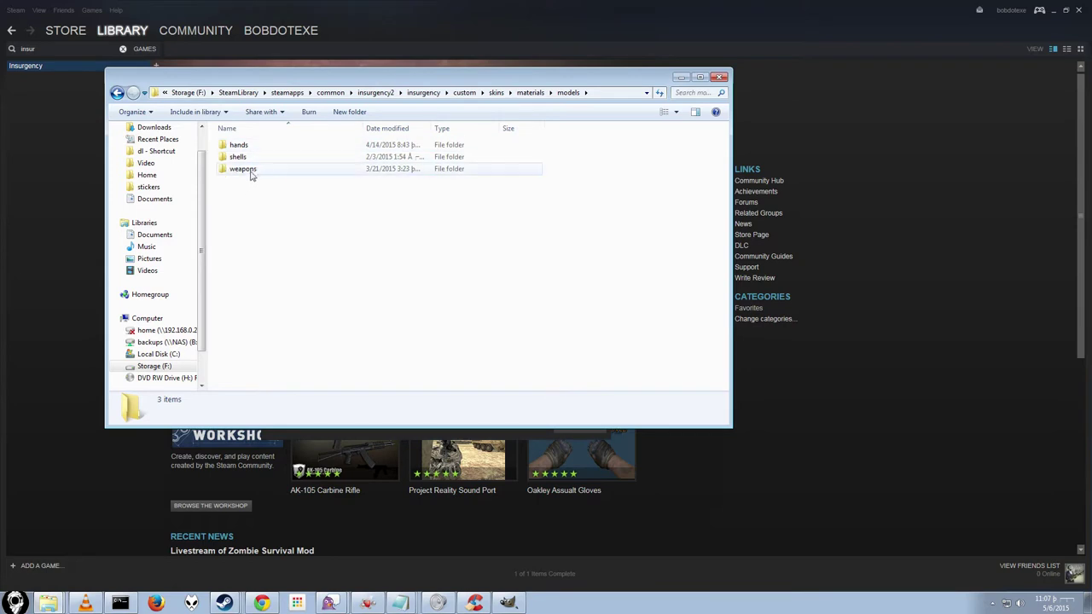
double_click(254, 170)
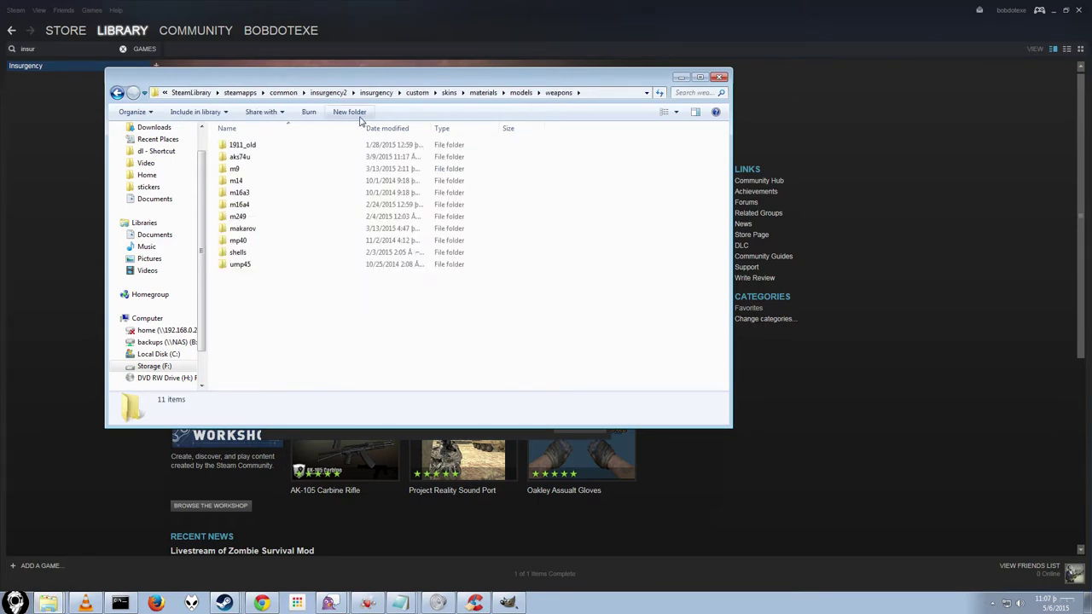
- Create a new folder named m4a1 in the custom skins weapons folder
left_click(350, 114)
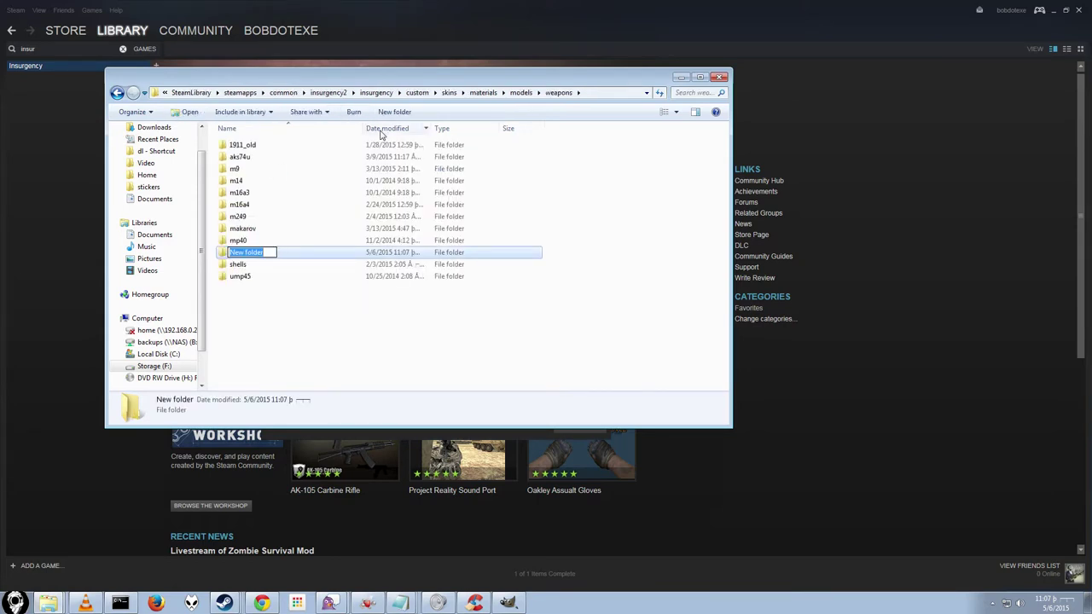
type("m4a1")
key("Return")
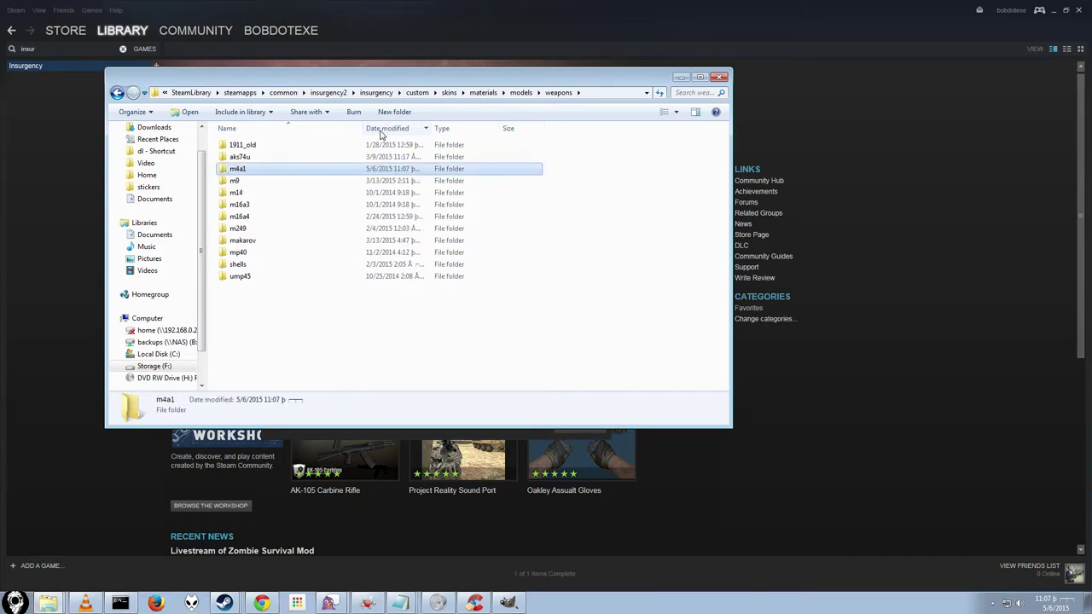
- Bring up the gcfscape185 m4a1 folder, copy the base name of weapon_m4a1_dm.xcf, and select weapon_m4a1_dm.vtf
left_click(58, 607)
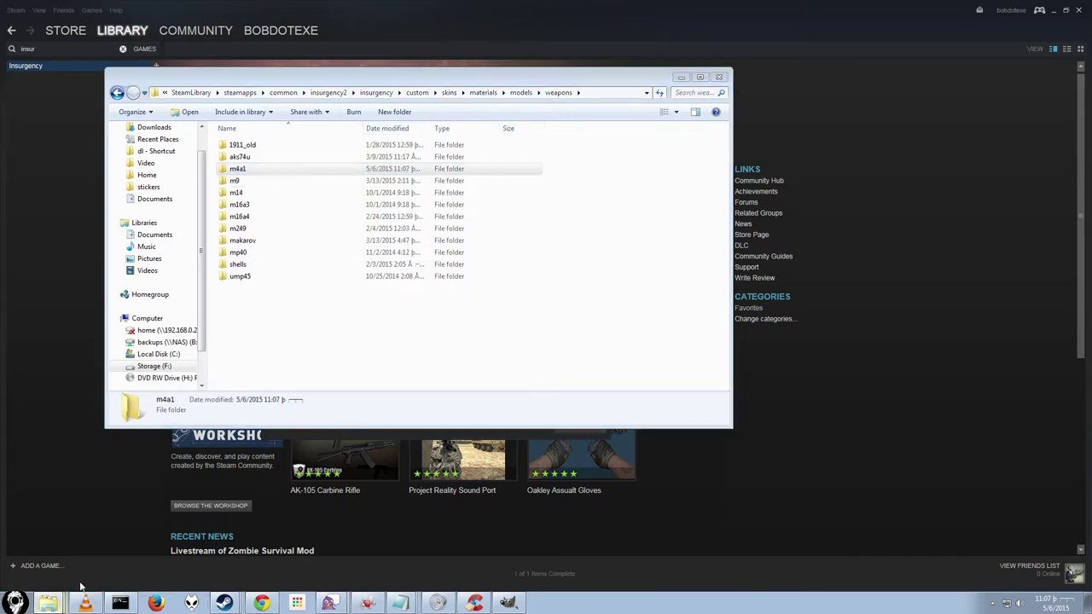
left_click(73, 562)
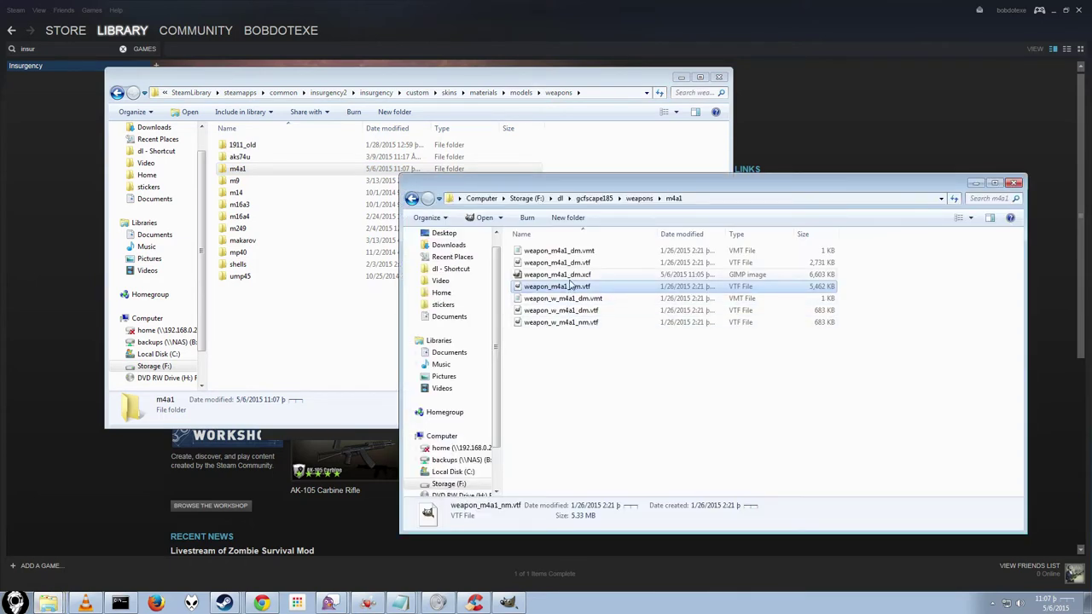
left_click(570, 276)
right_click(570, 275)
left_click(611, 481)
key("ctrl+c")
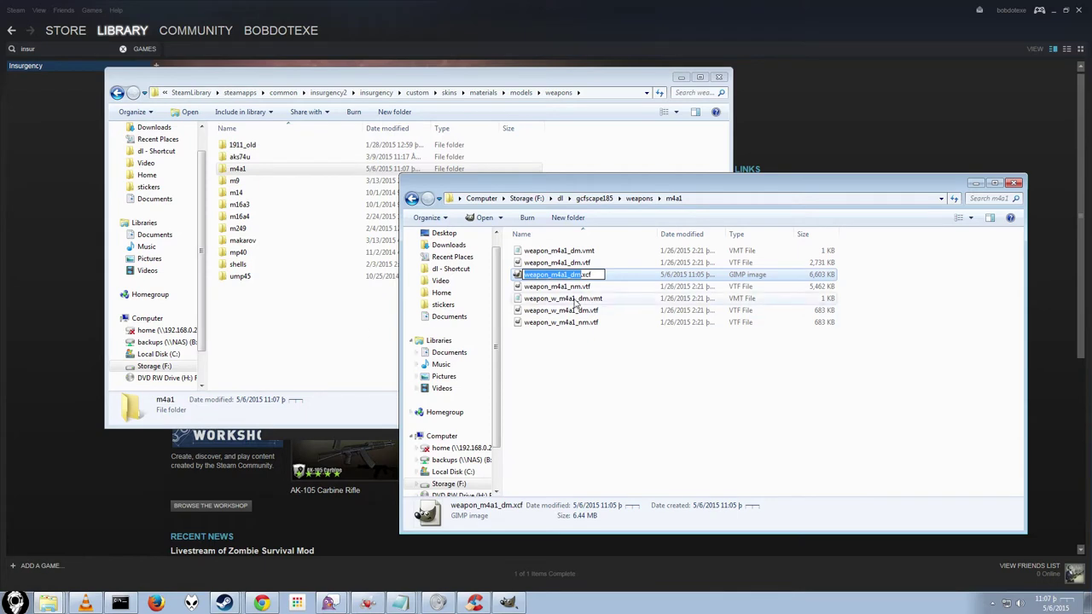
left_click(561, 264)
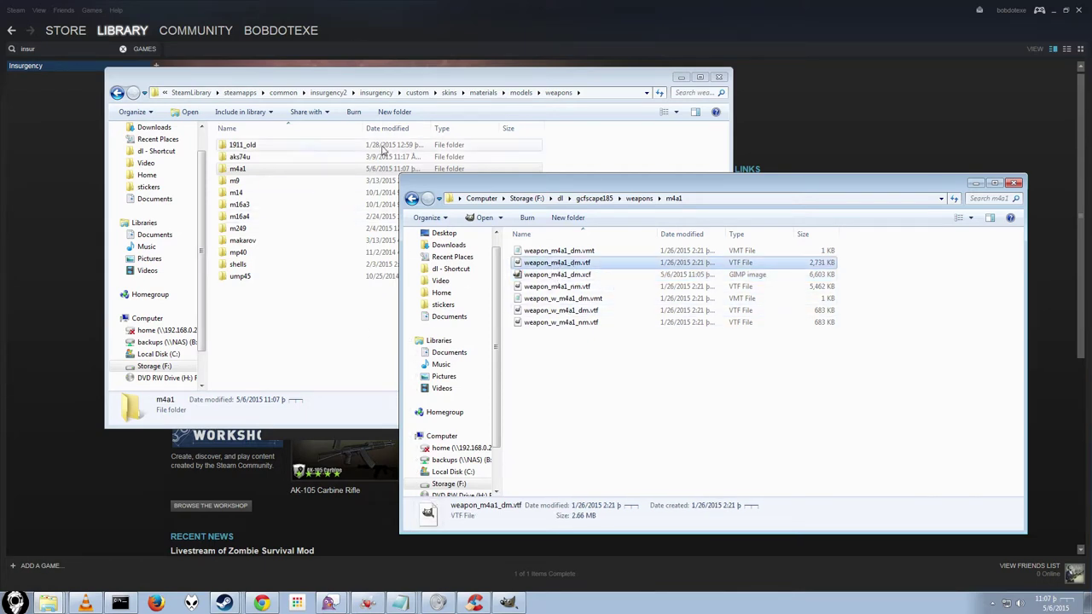
- Switch to GIMP's export dialog, browse to the weapons folder and set the export file name to weapon_m4a1_dm.vtf
left_click(510, 603)
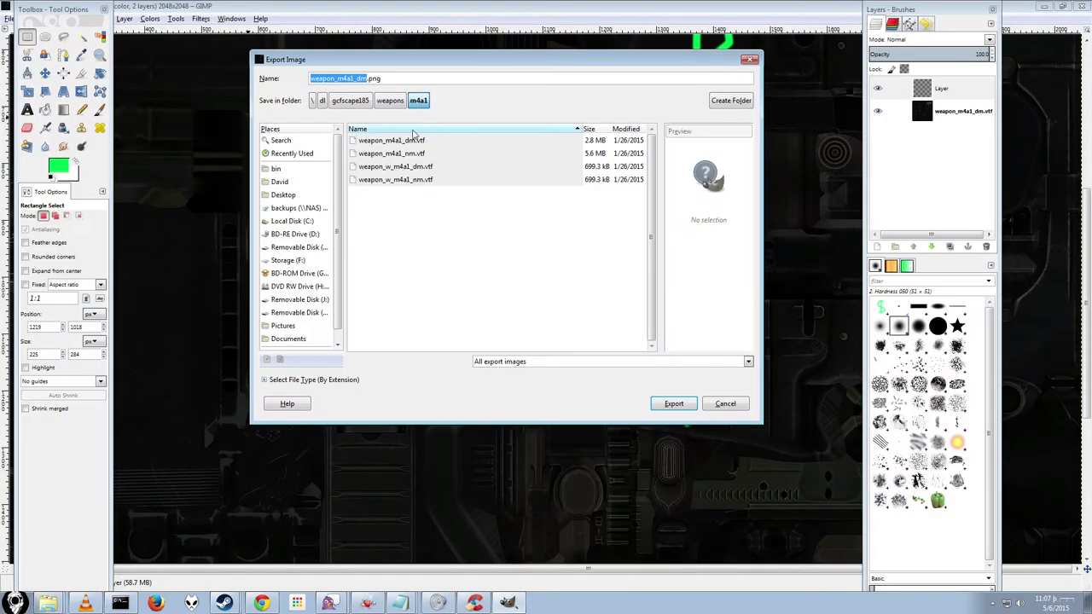
left_click(386, 102)
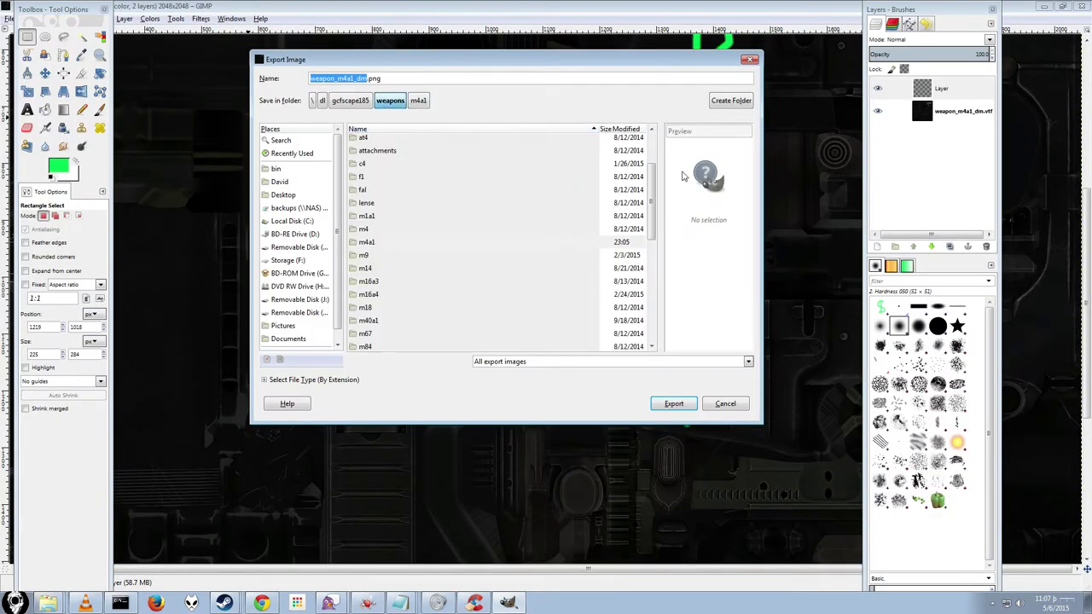
left_click_drag(651, 195, 595, 156)
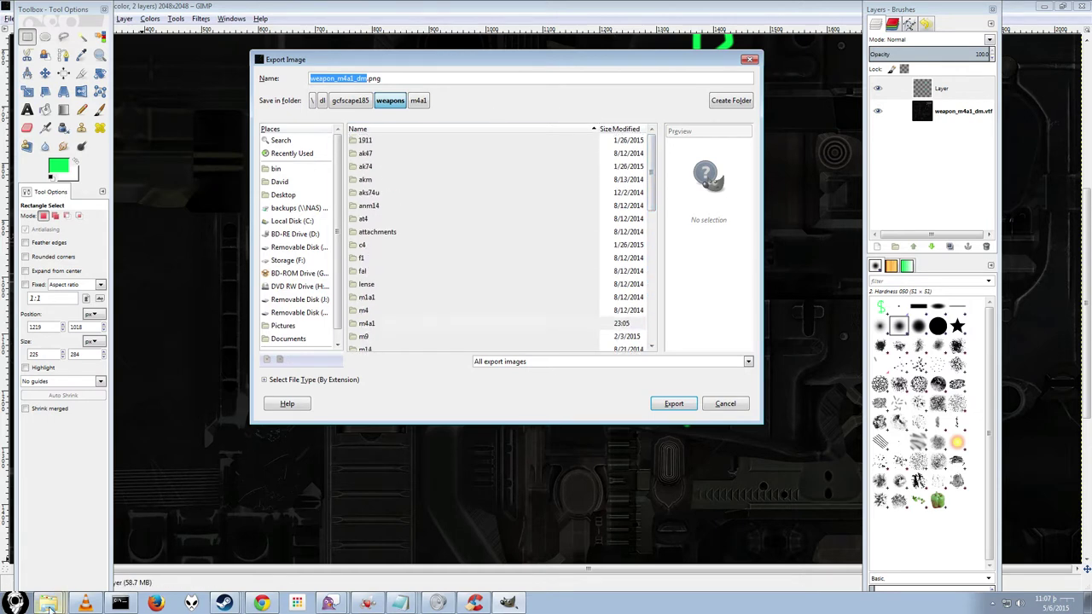
left_click(49, 606)
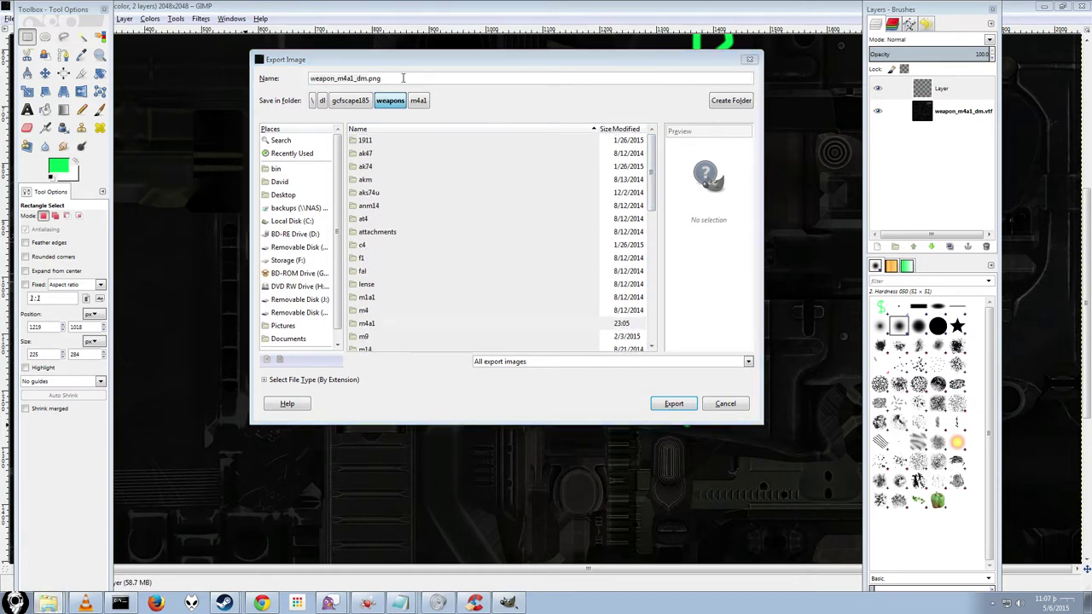
left_click(359, 78)
left_click_drag(392, 78, 206, 56)
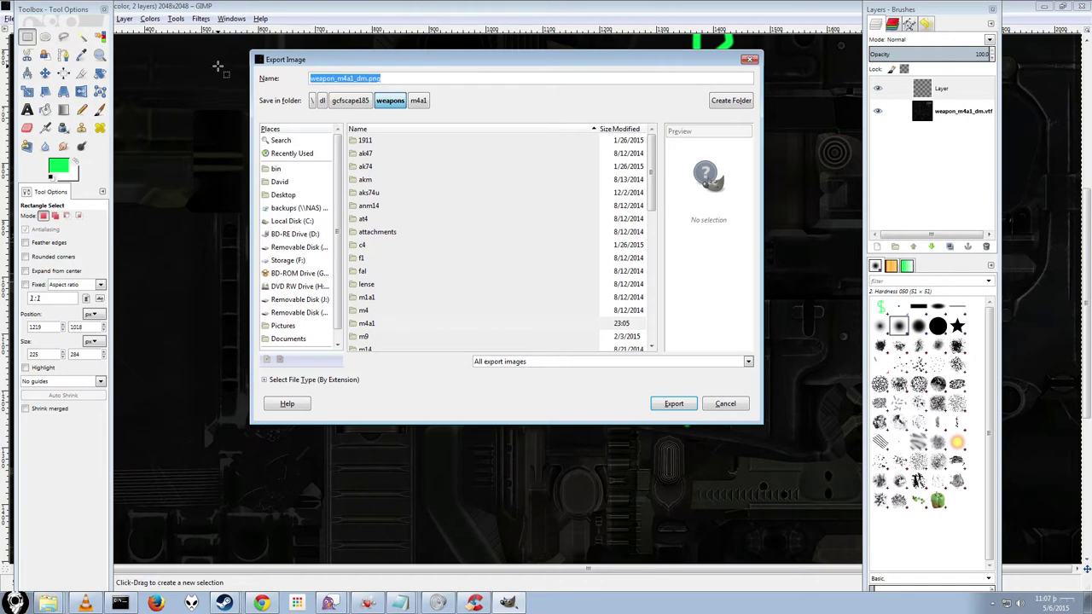
key("ctrl+v")
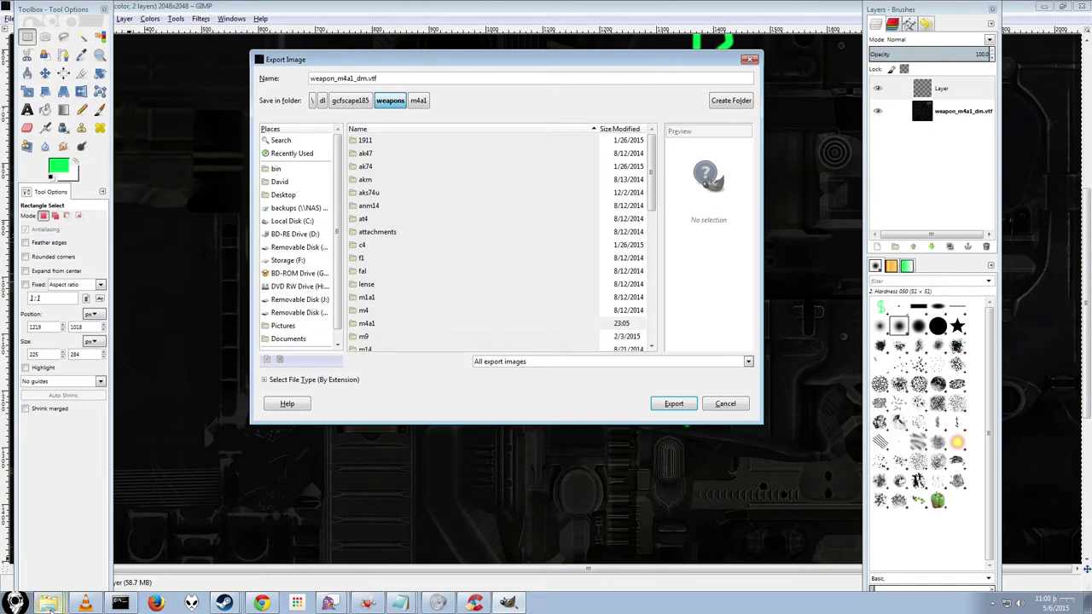
- Switch to the Explorer window of the custom skins weapons folder, open m4a1 and copy its full path
left_click(53, 602)
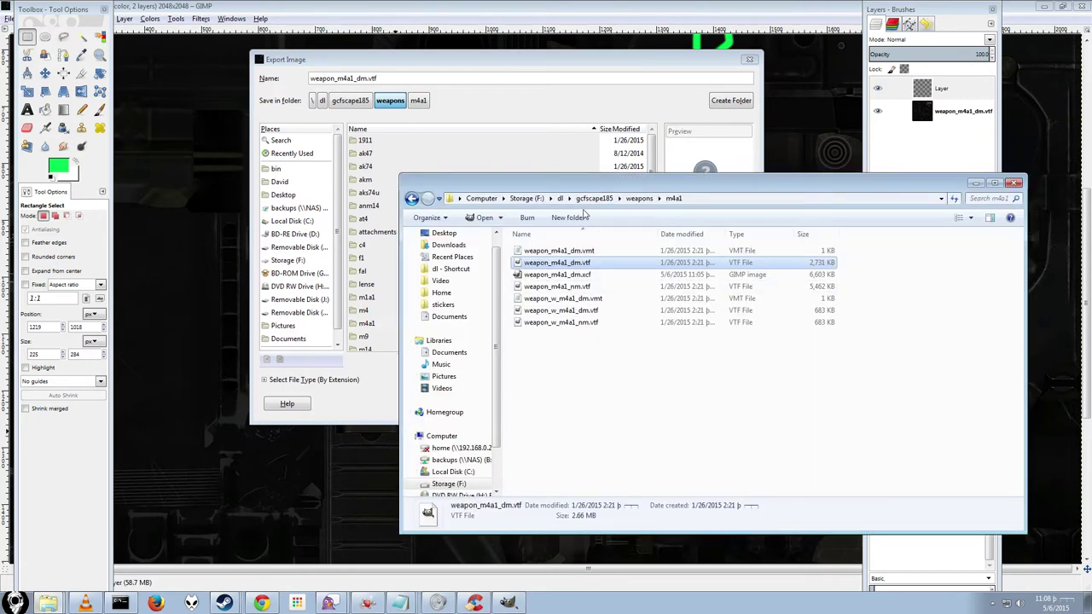
left_click(56, 595)
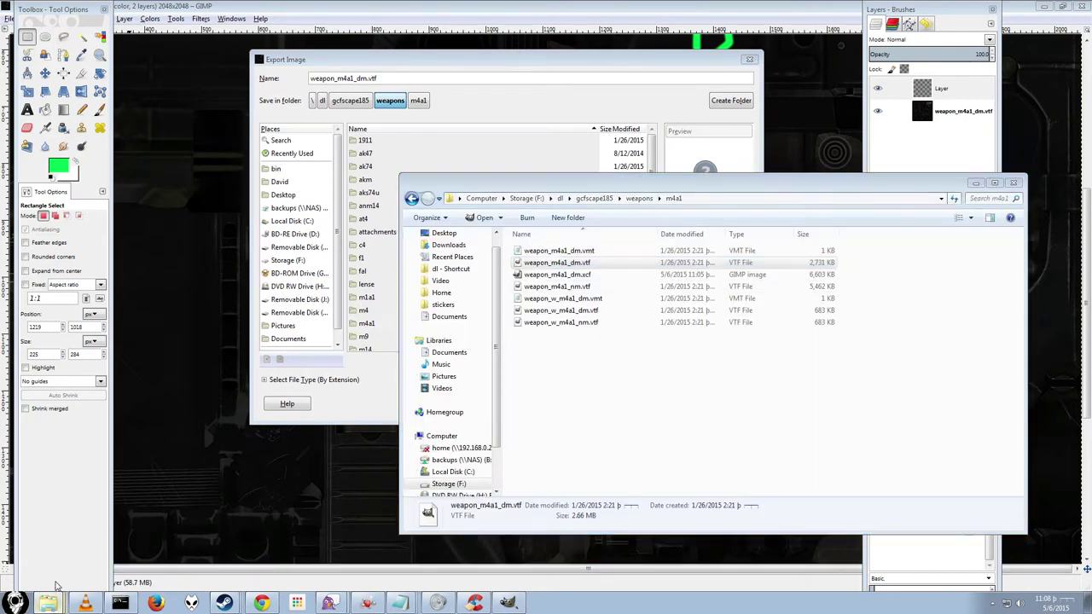
left_click(55, 585)
double_click(252, 174)
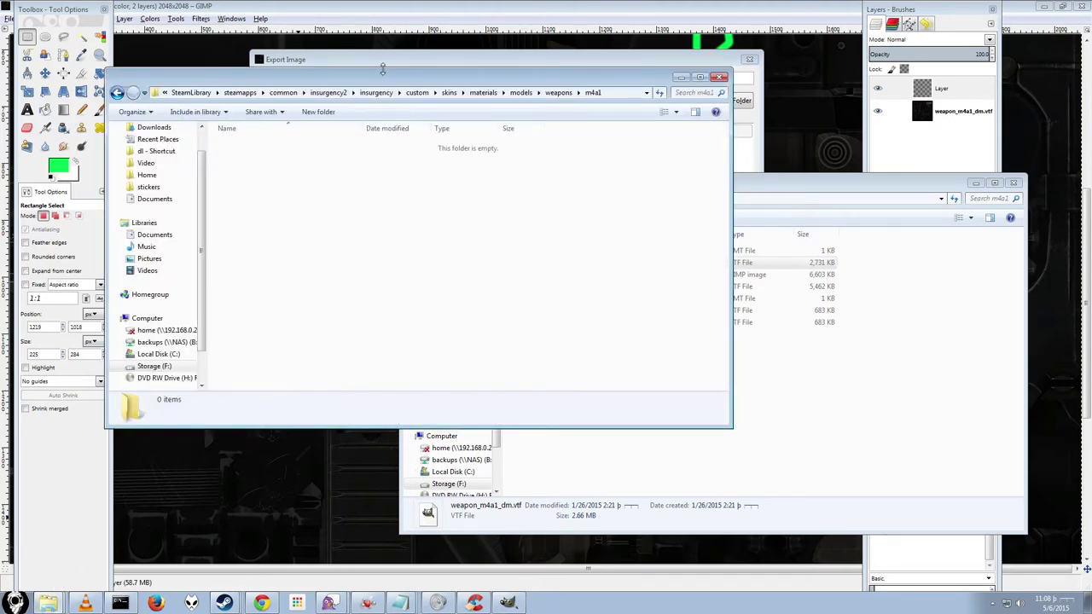
left_click_drag(401, 68, 495, 280)
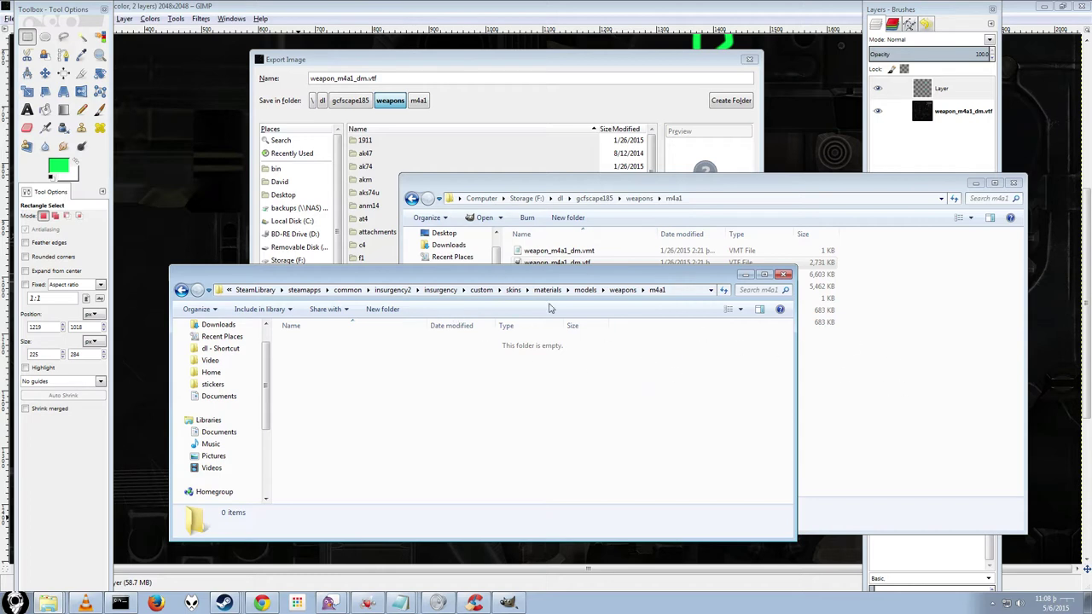
left_click(685, 289)
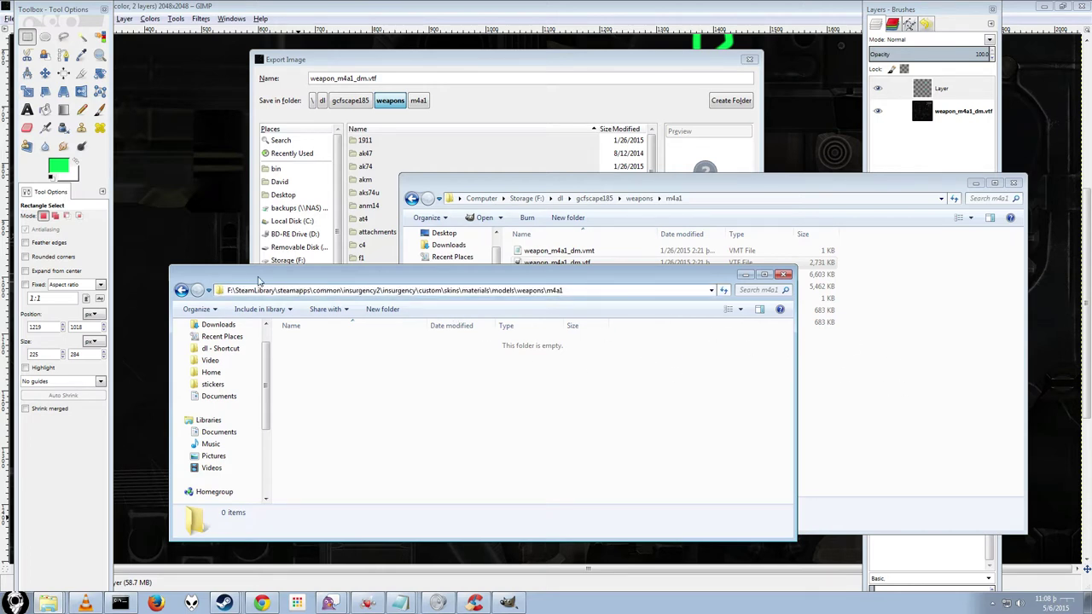
key("ctrl+a")
key("ctrl+c")
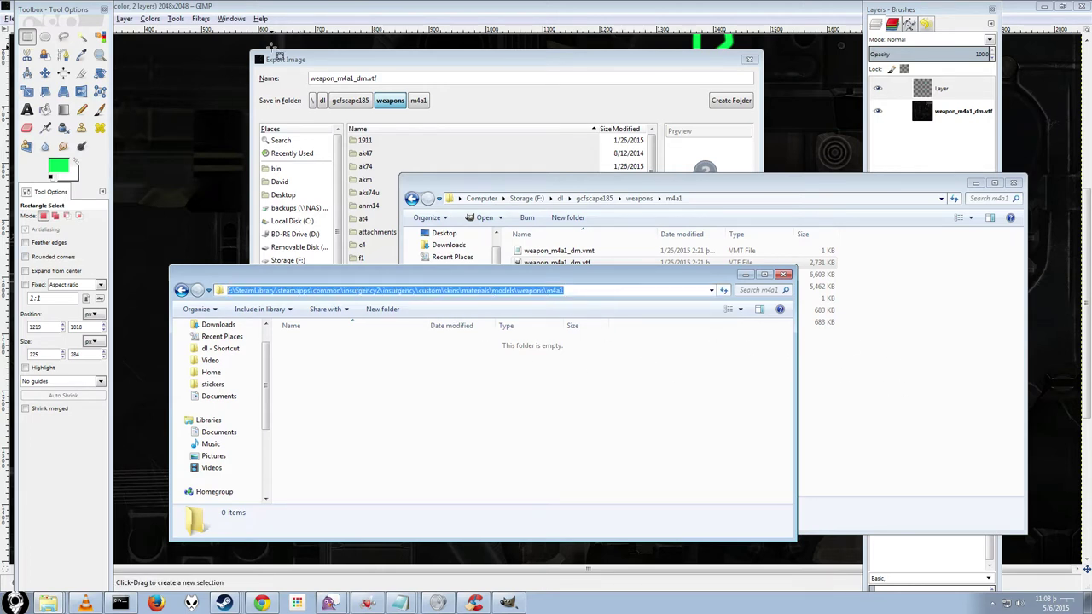
- Prefix the export file name with the copied m4a1 folder path and a backslash, and start the export
left_click(311, 79)
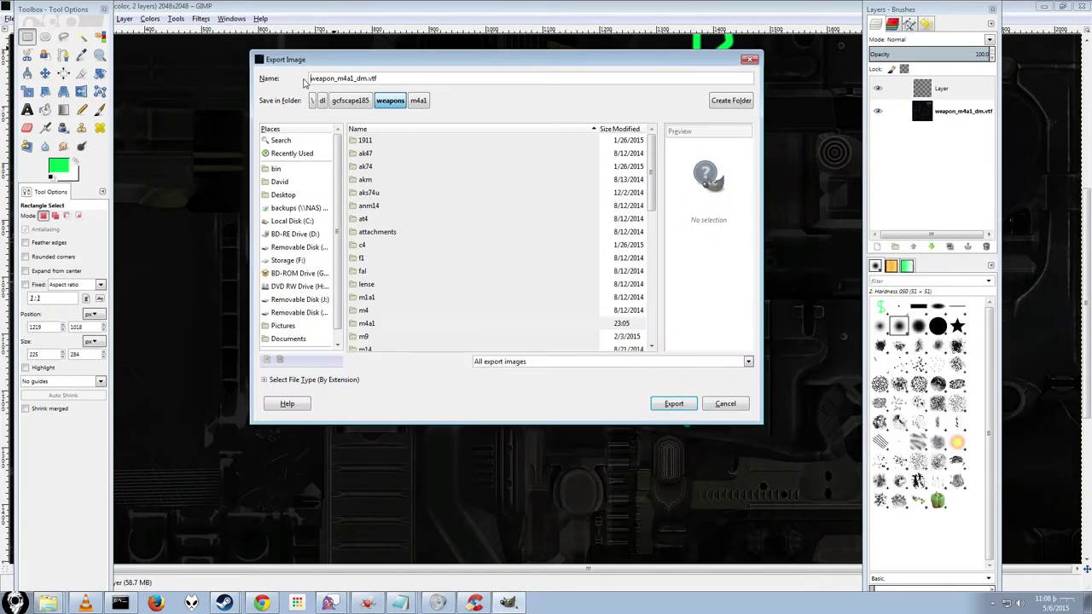
right_click(312, 79)
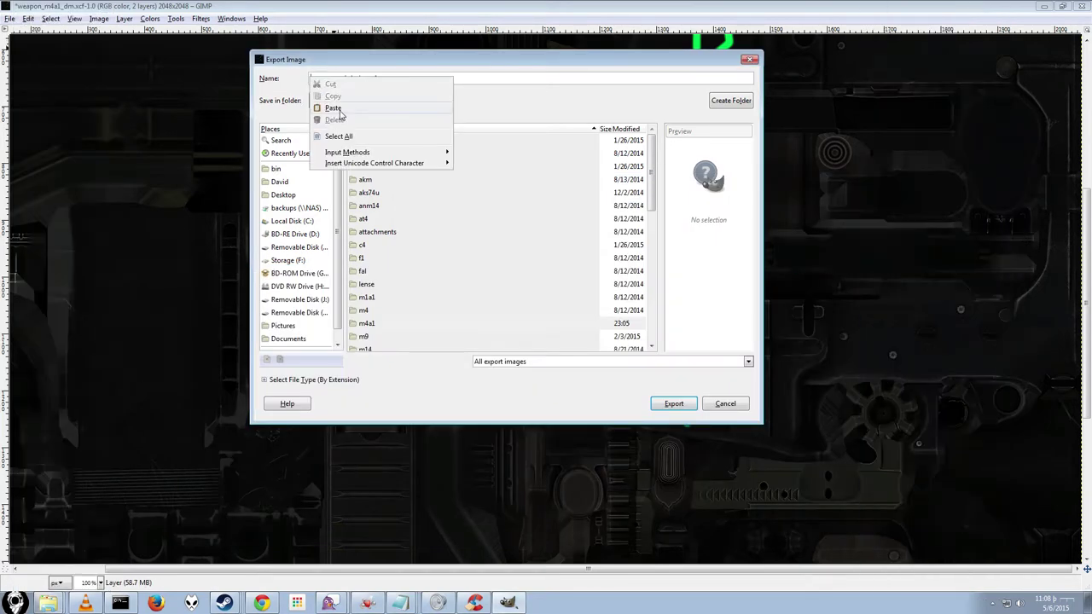
left_click(344, 118)
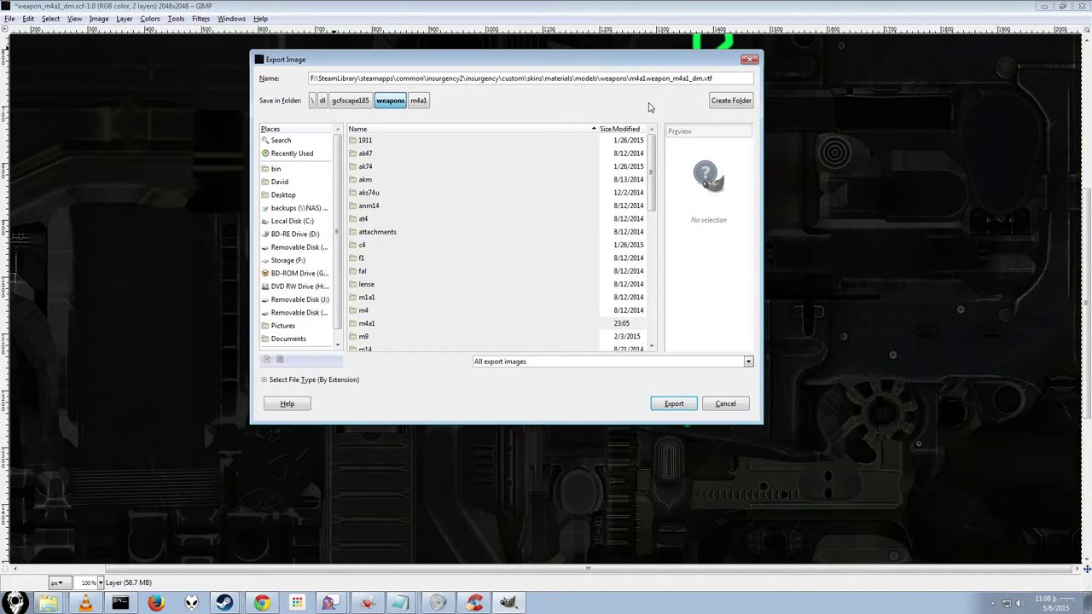
type("\\")
left_click(680, 406)
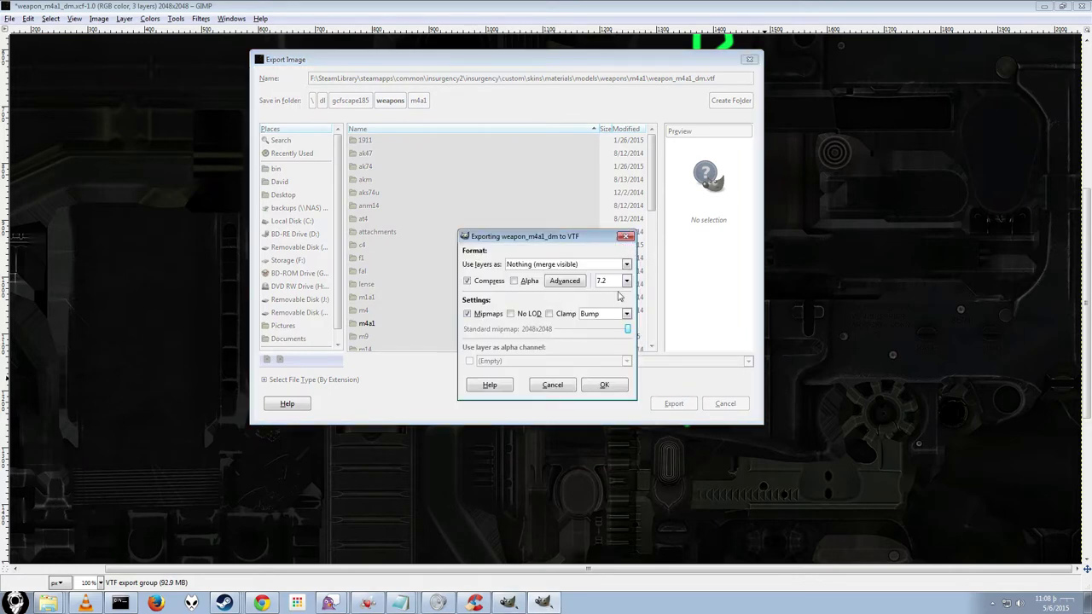
- Choose the advanced pixel format RGBA8888 for the VTF and complete the export
left_click(629, 288)
left_click(490, 316)
left_click(567, 280)
left_click(514, 377)
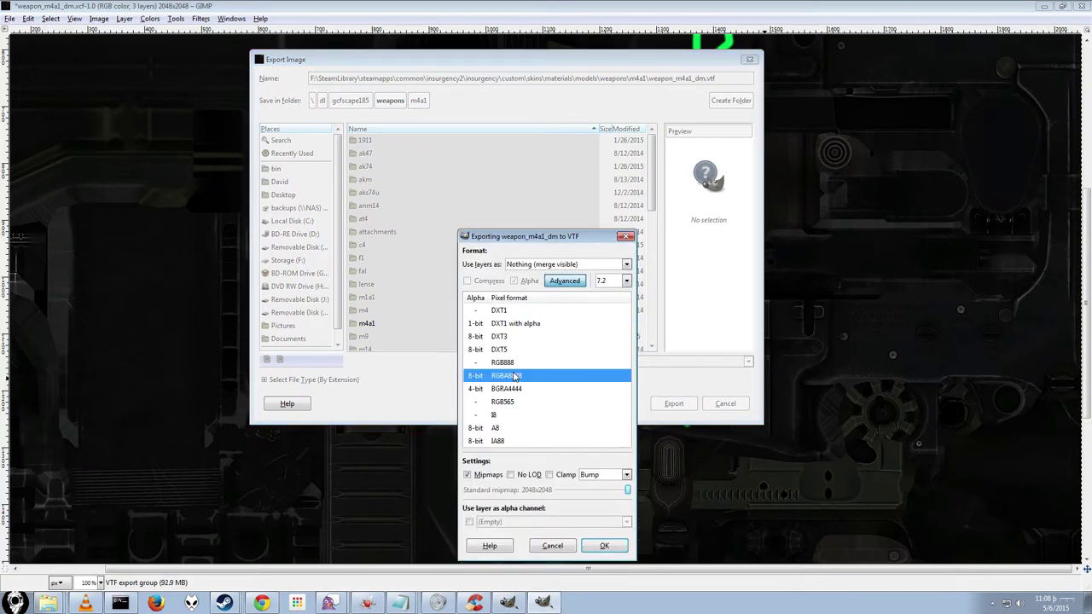
left_click(606, 546)
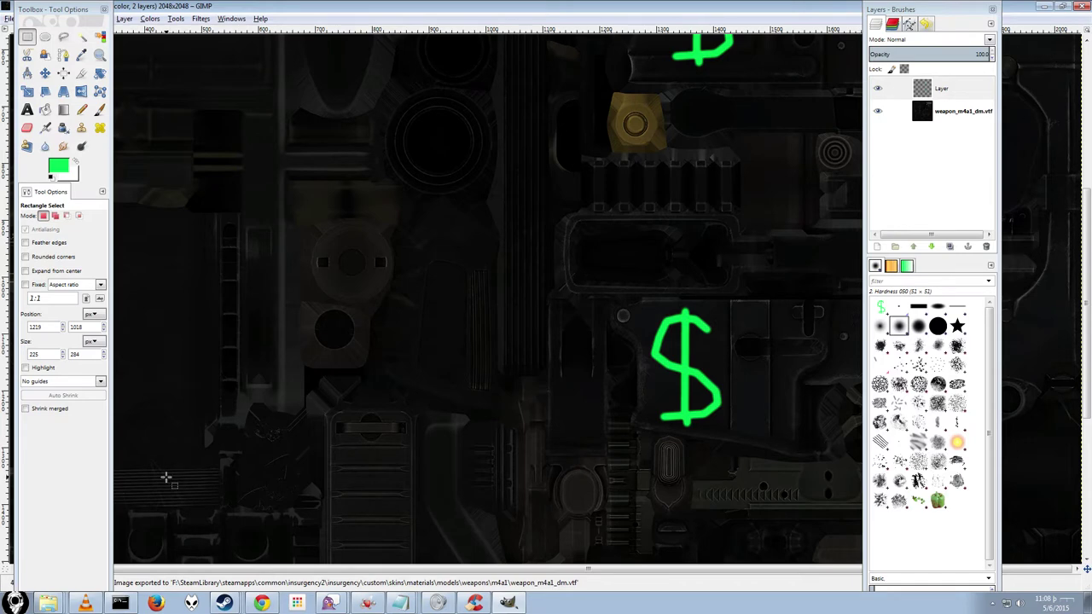
- Check weapon_m4a1_dm.vtf in the custom skins m4a1 folder, and close weapon_m4a1_dm.xcf in GIMP with its changes saved
left_click(48, 603)
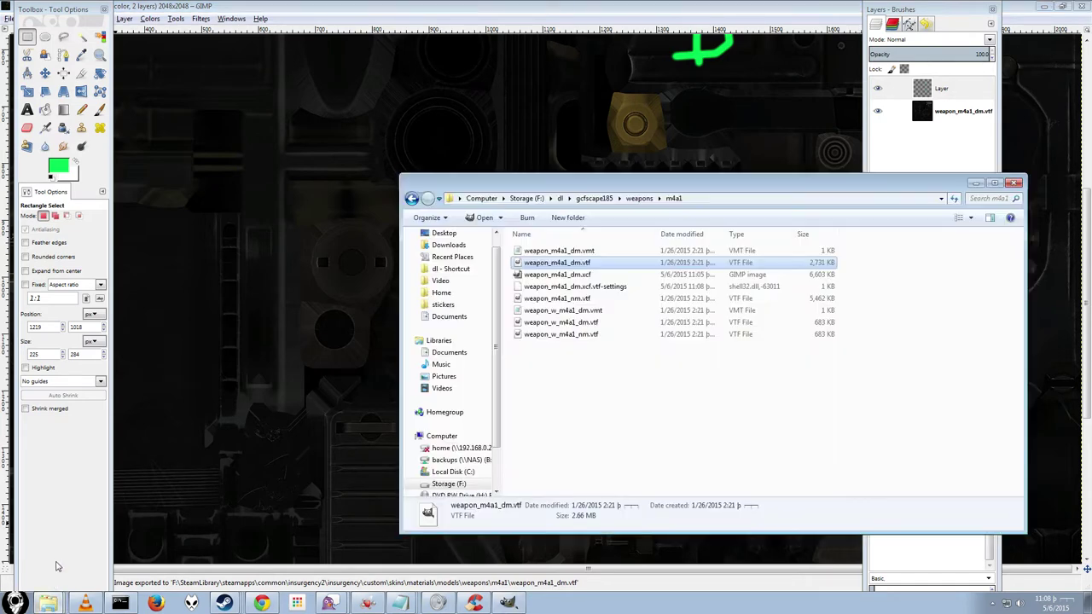
left_click(307, 558)
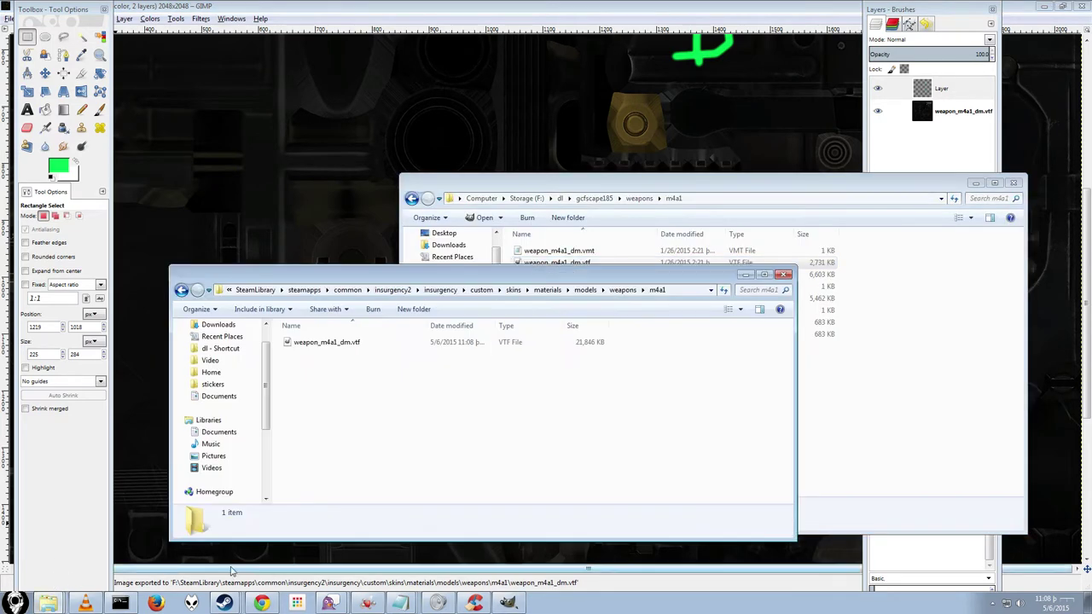
right_click(339, 343)
right_click(330, 341)
left_click(602, 378)
left_click(1081, 6)
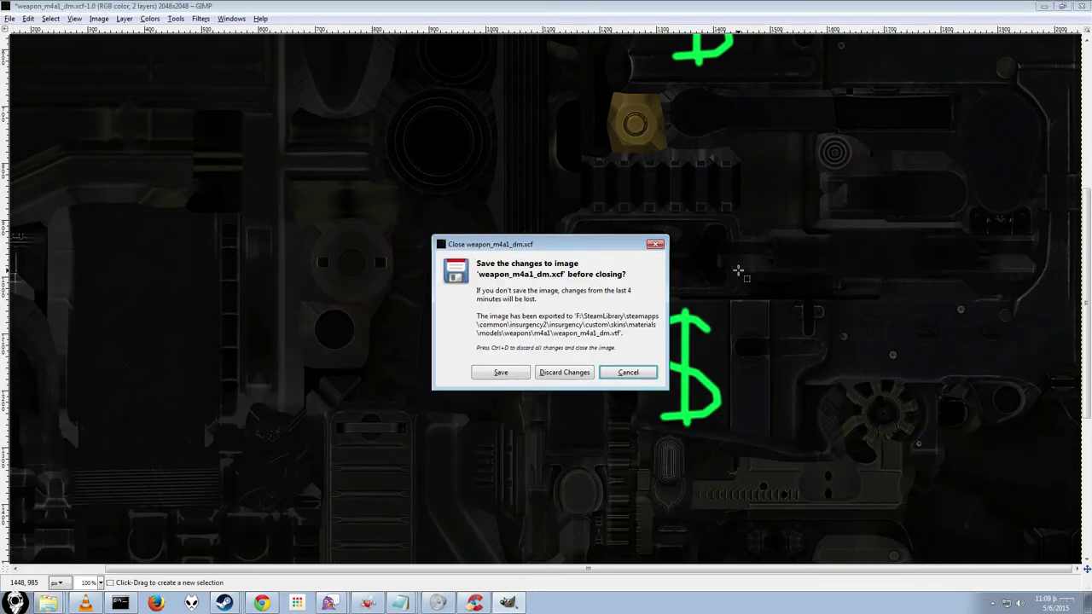
left_click(503, 373)
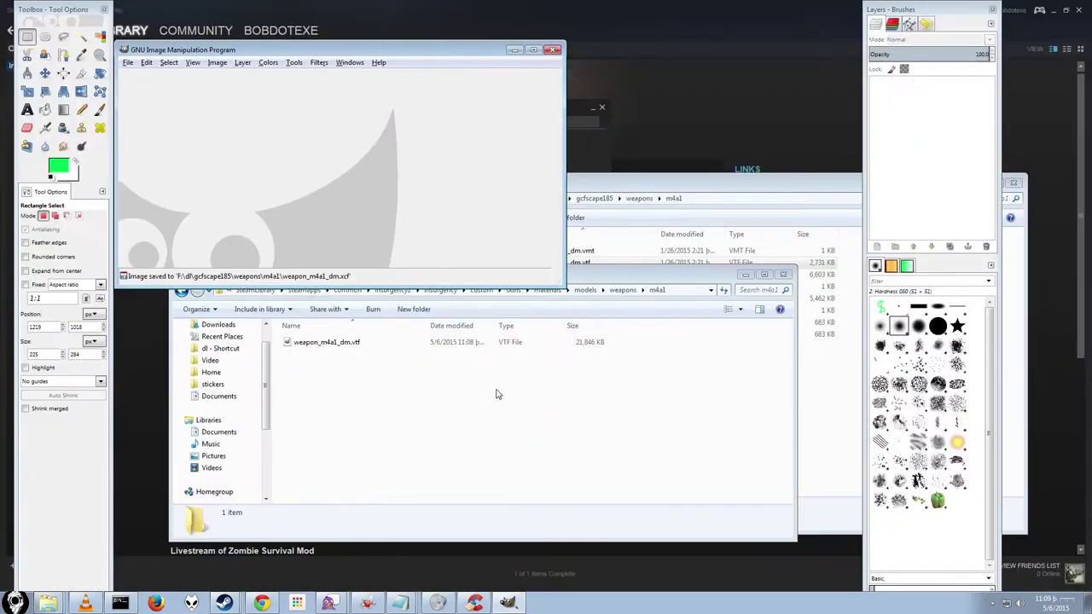
- Open the exported weapon_m4a1_dm.vtf from the custom skins folder to inspect the texture, and close it
double_click(317, 346)
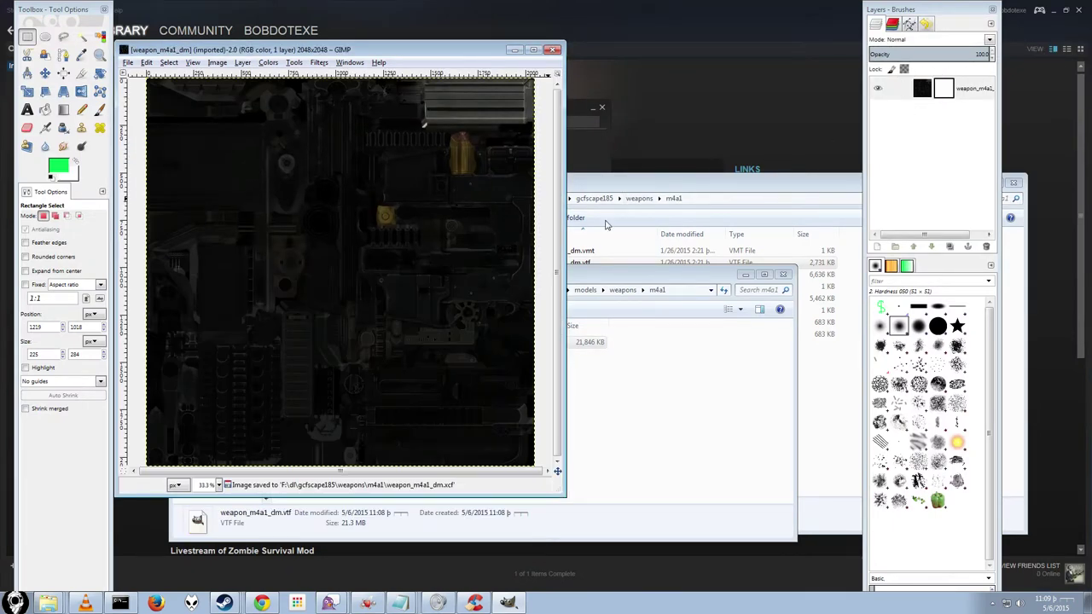
left_click(619, 390)
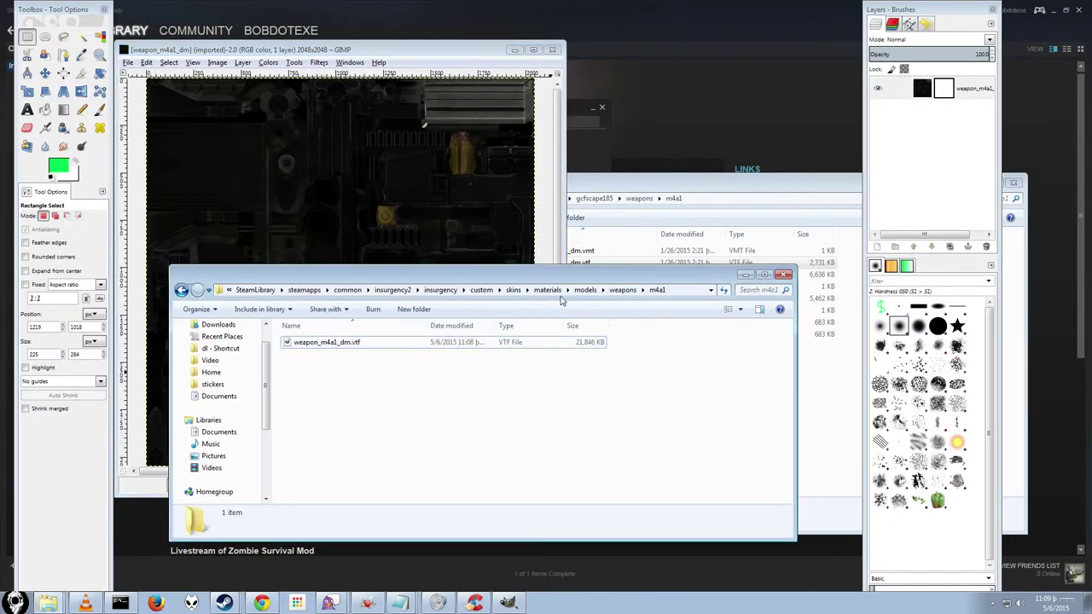
left_click(553, 49)
- Reopen weapon_m4a1_dm.xcf in GIMP from the gcfscape185 m4a1 folder
left_click(619, 198)
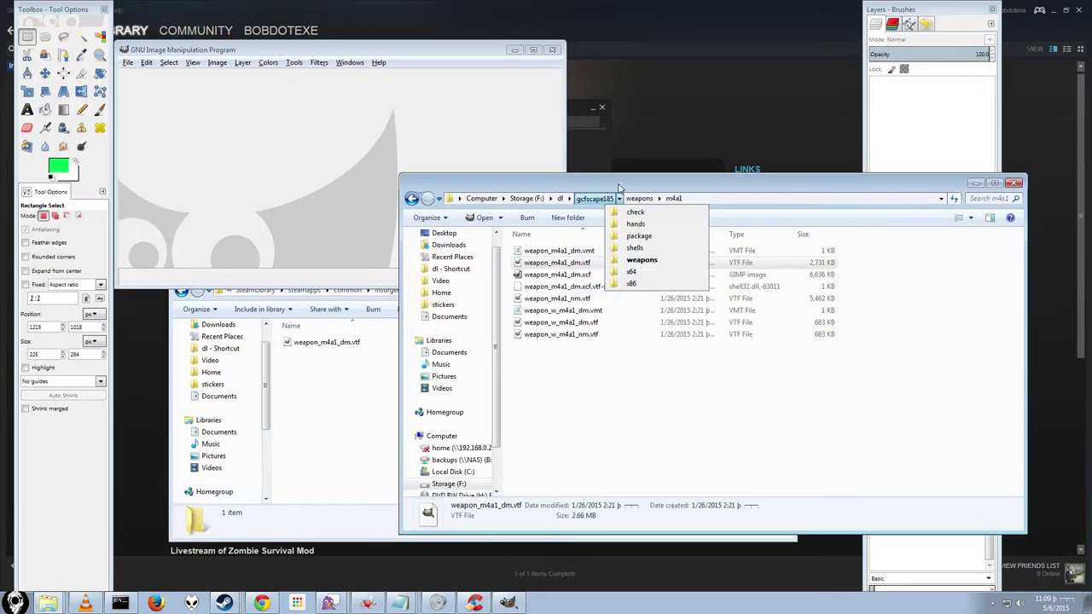
left_click(620, 187)
left_click_drag(573, 276, 317, 127)
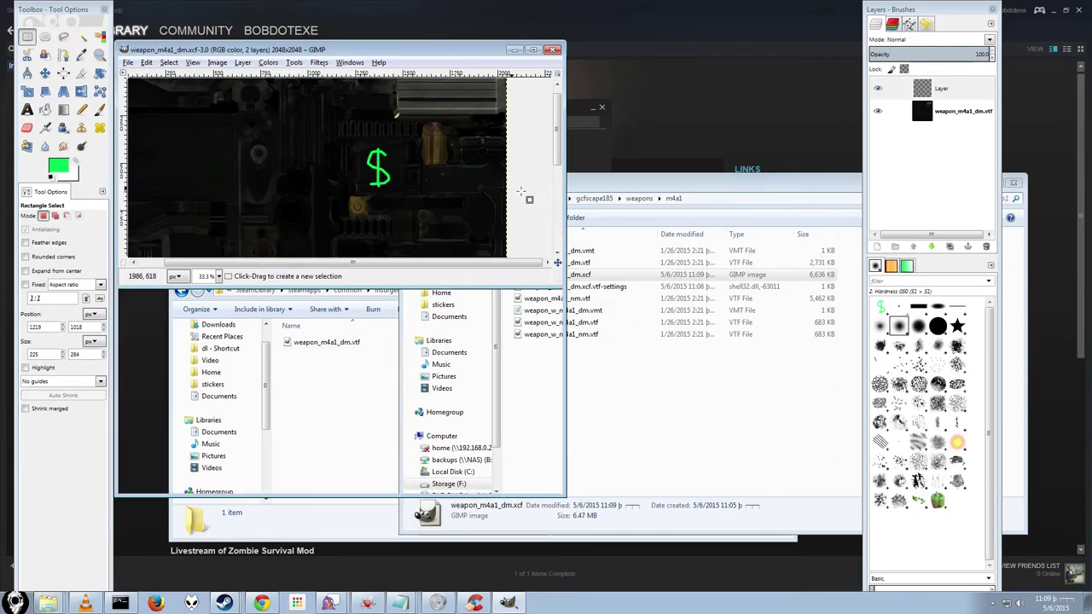
- Select the whole image, copy its visible content and create a new image from the clipboard
left_click(147, 63)
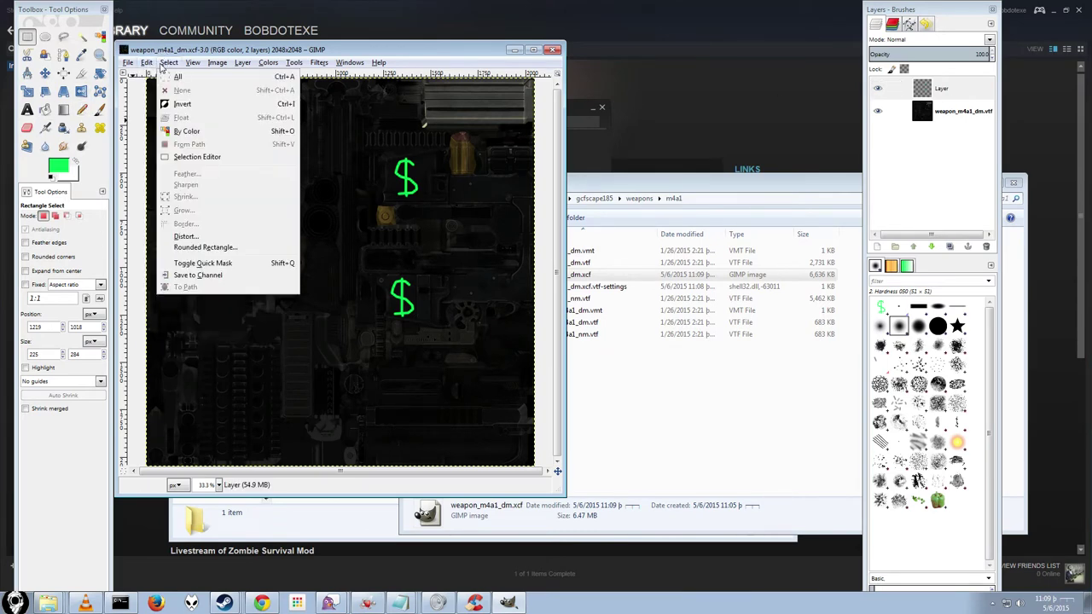
left_click(175, 76)
left_click(147, 63)
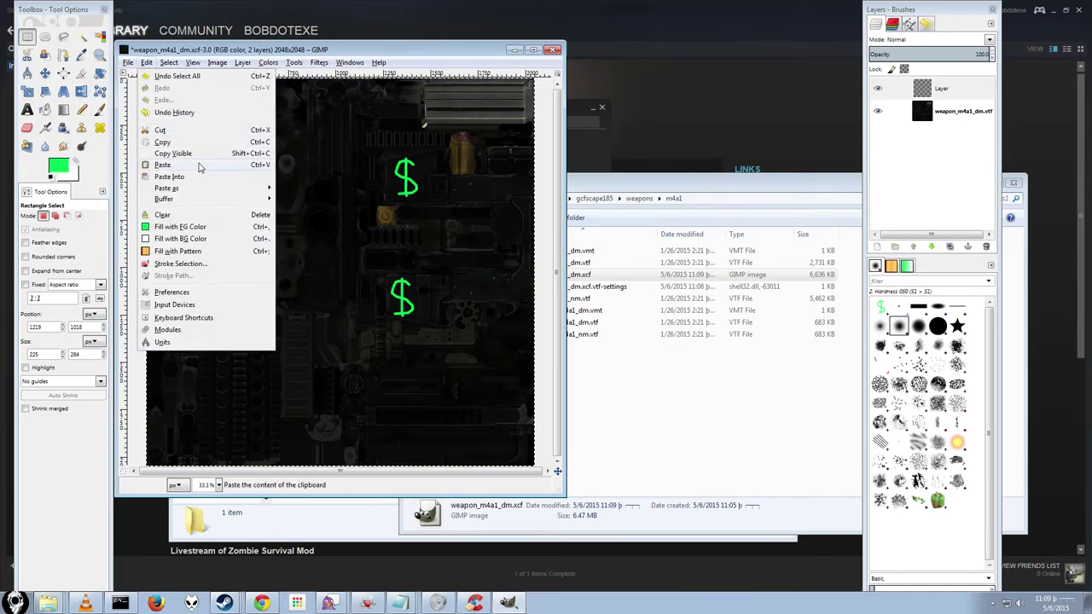
left_click(164, 142)
left_click(128, 63)
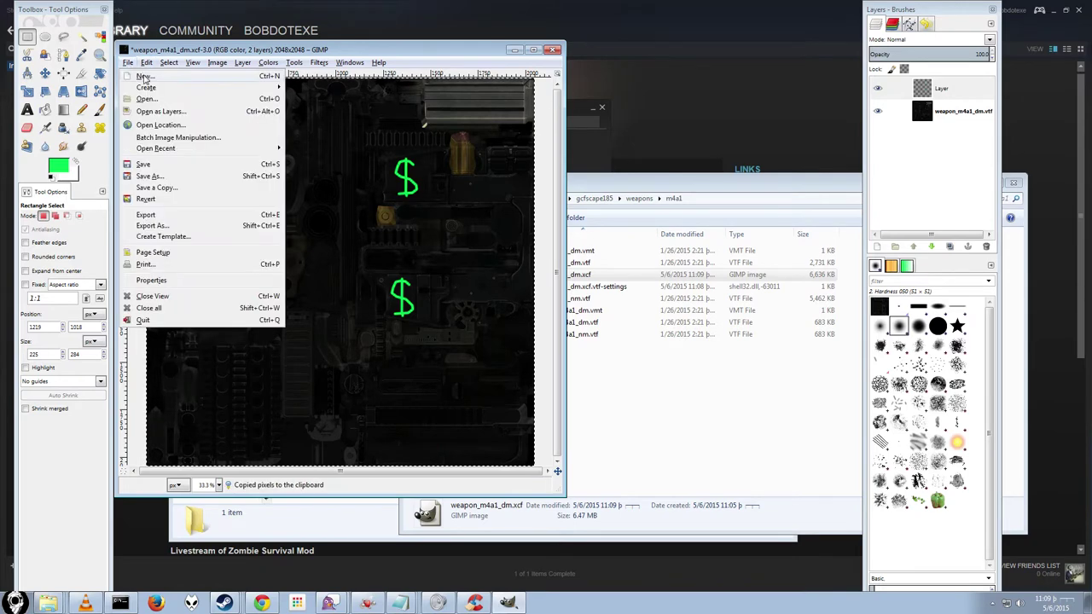
mouse_move(150, 87)
left_click(324, 88)
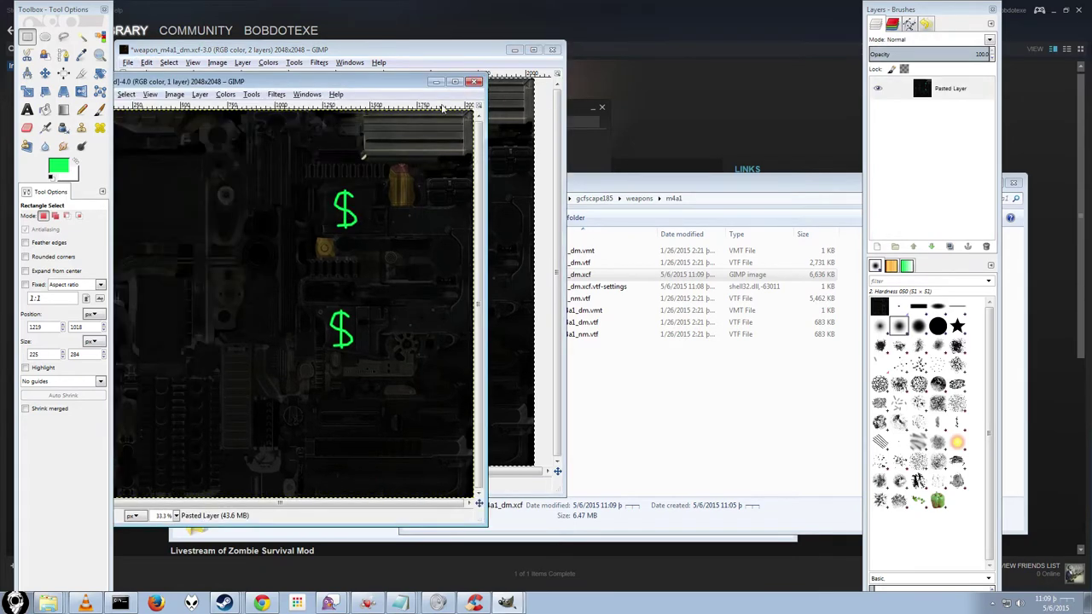
- Move the new single-layer image's window beside weapon_m4a1_dm.xcf and compare the two images and their layers
left_click_drag(304, 79, 601, 48)
left_click(439, 56)
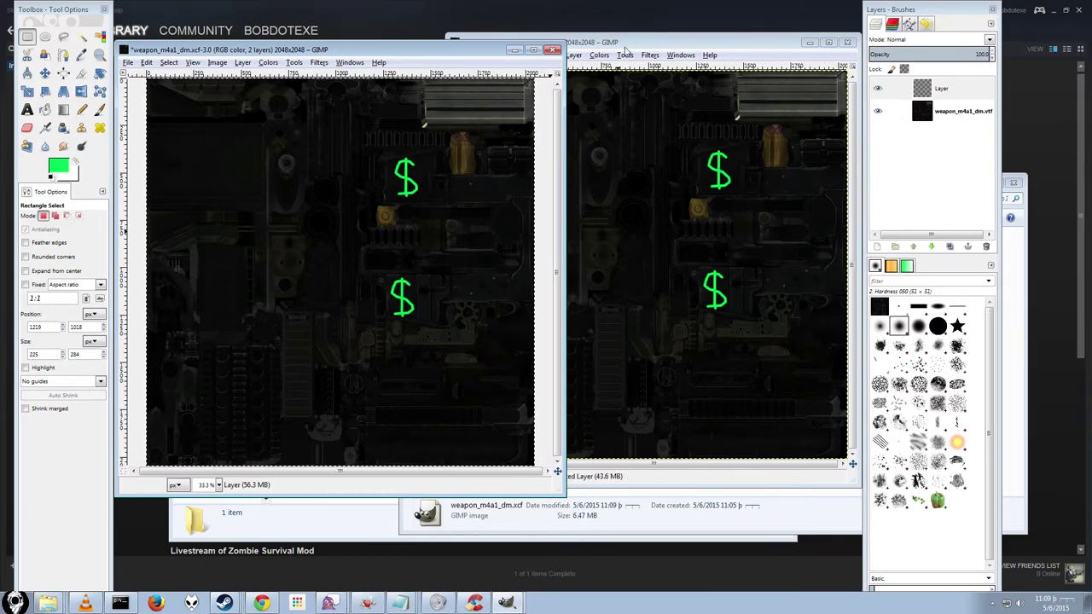
left_click(623, 45)
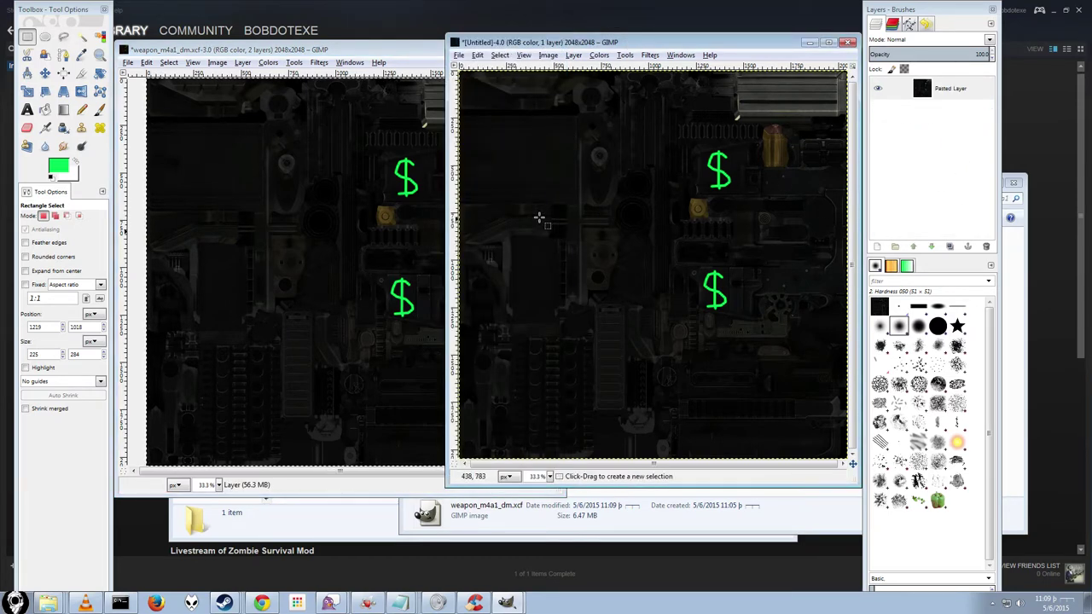
left_click(362, 53)
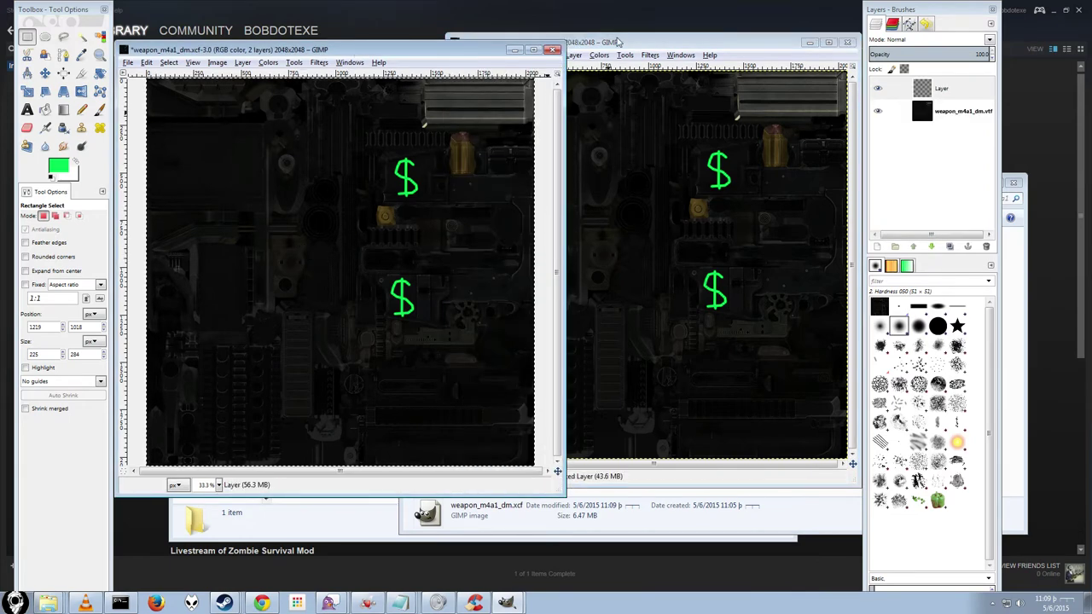
left_click(617, 42)
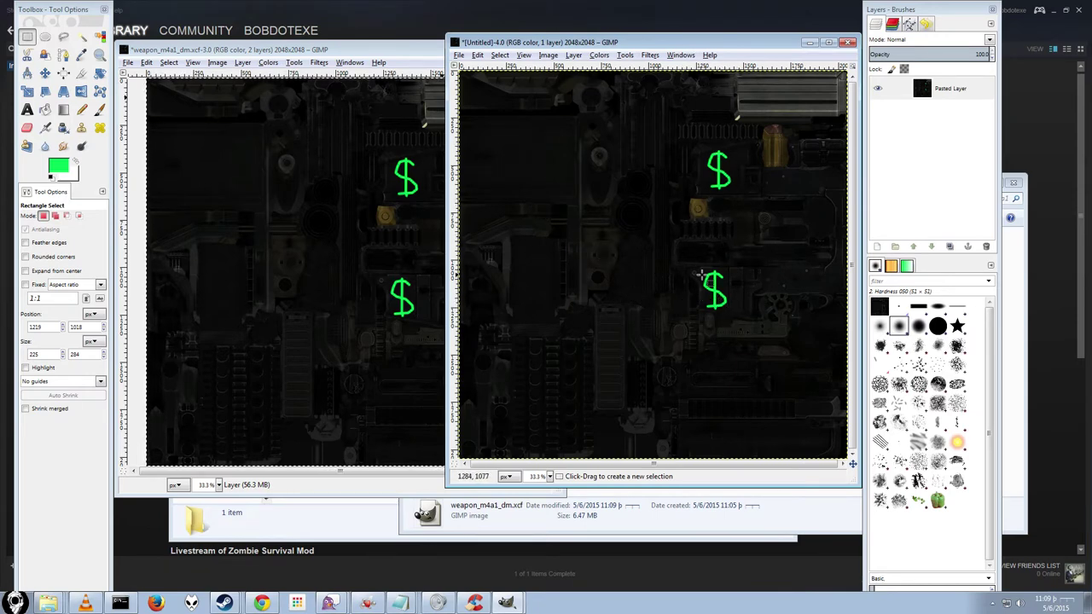
- Start exporting the single-layer image and set the destination to the insurgency\custom\skins\materials\models\weapons\m4a1 folder
left_click(459, 55)
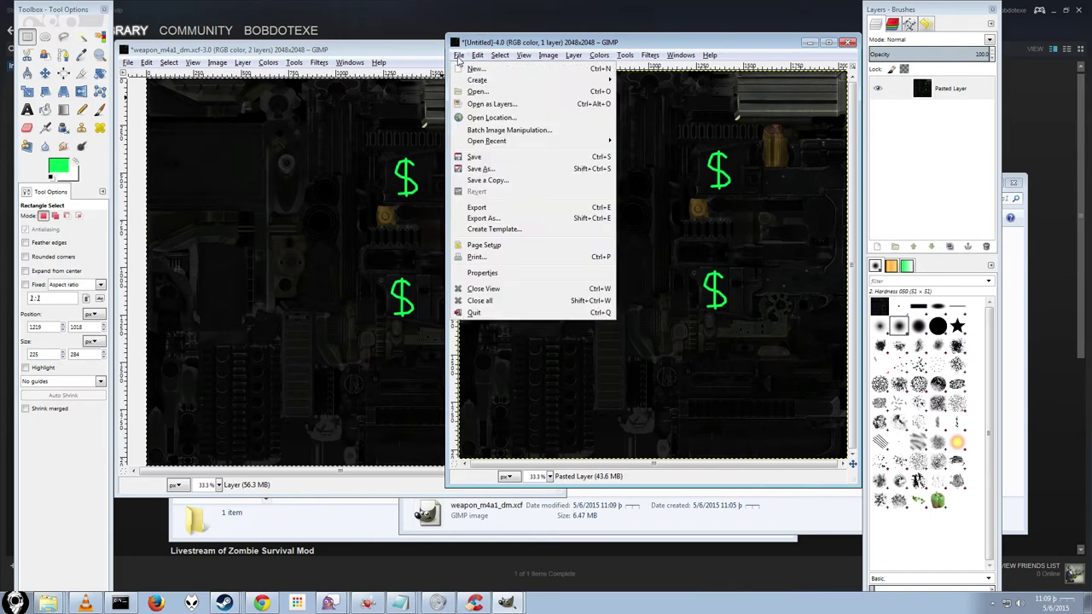
left_click(514, 206)
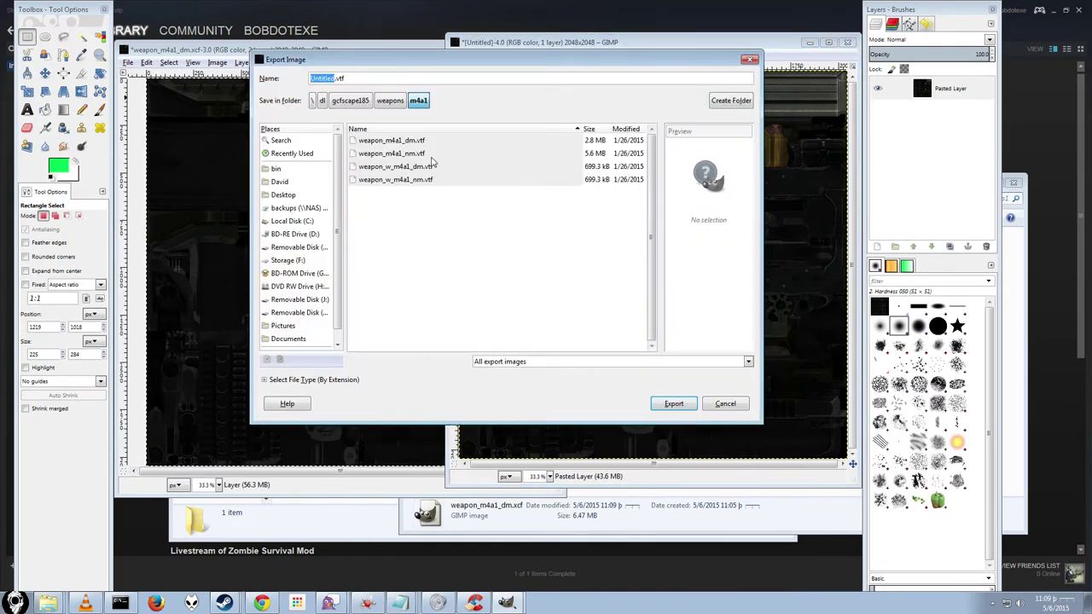
left_click(299, 521)
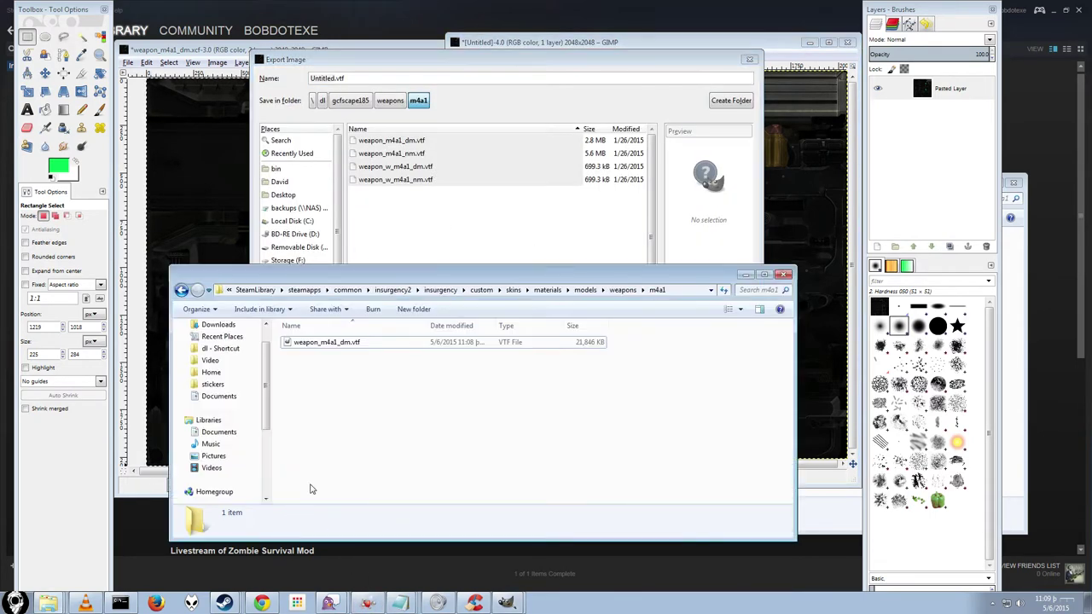
left_click(682, 293)
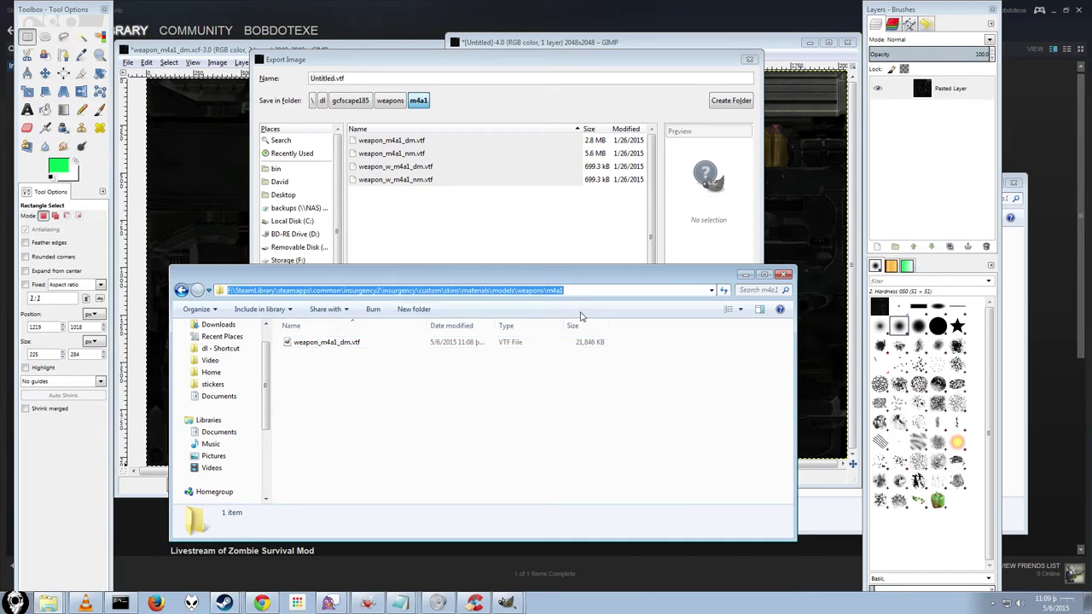
left_click(403, 79)
key("ctrl+a")
key("ctrl+v")
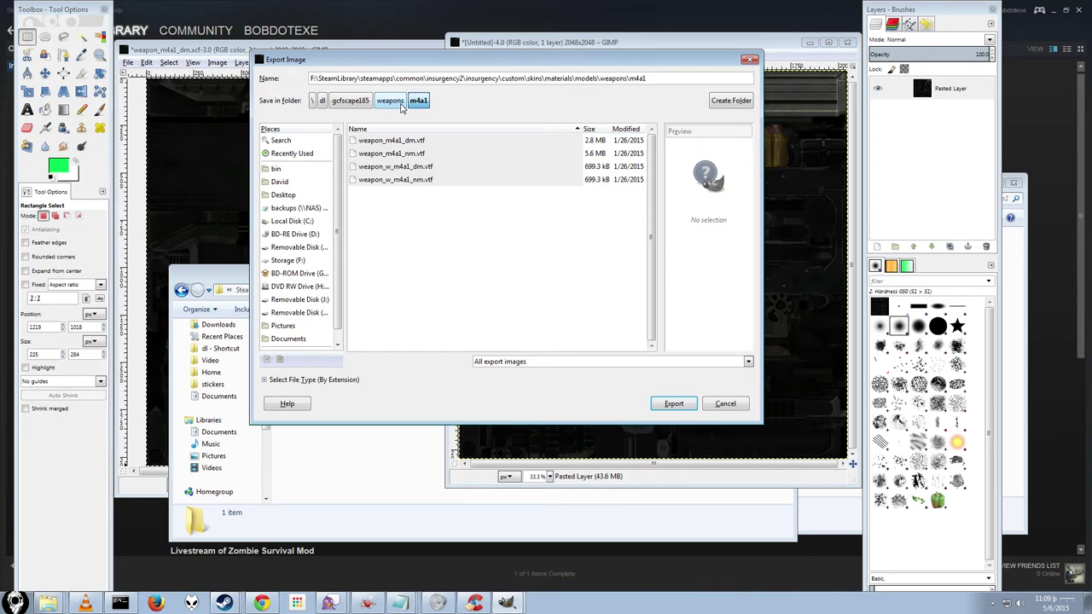
key("Return")
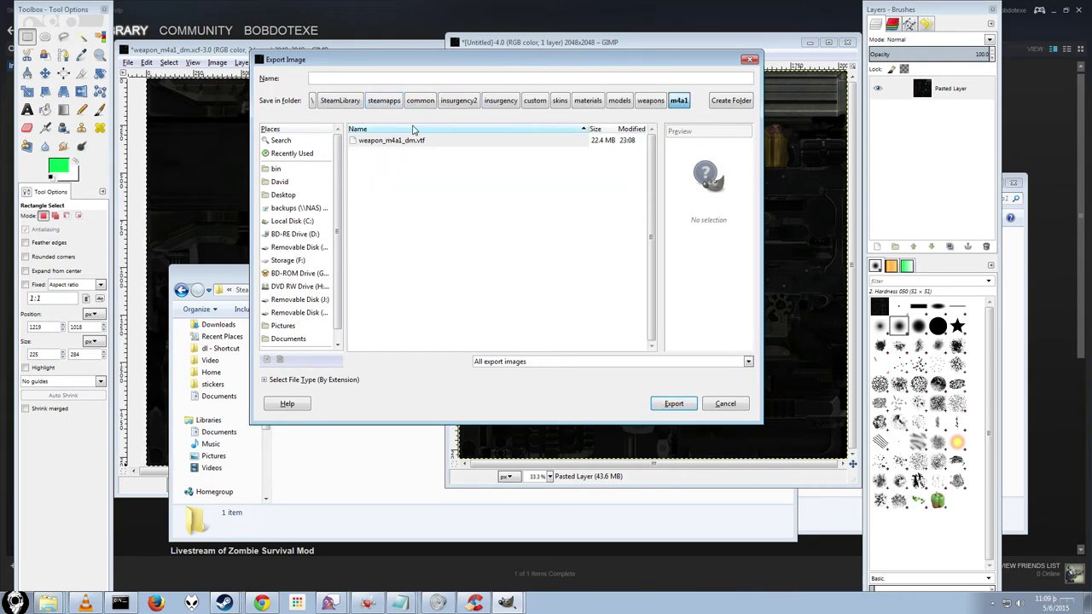
- Overwrite the existing weapon_m4a1_dm.vtf with the single-layer image, using the RGBA8888 pixel format
double_click(407, 141)
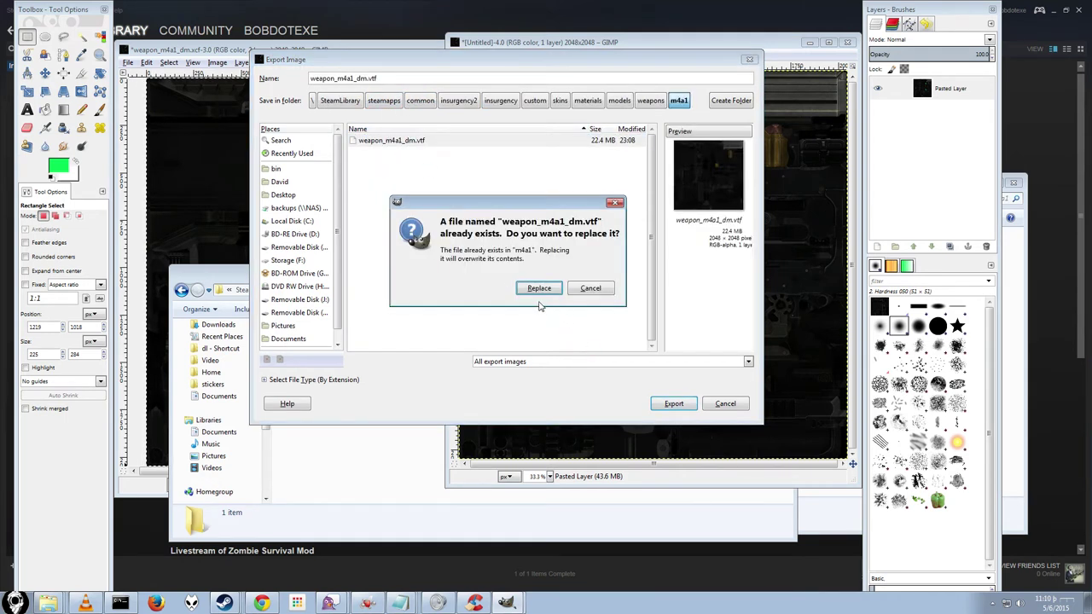
left_click(538, 290)
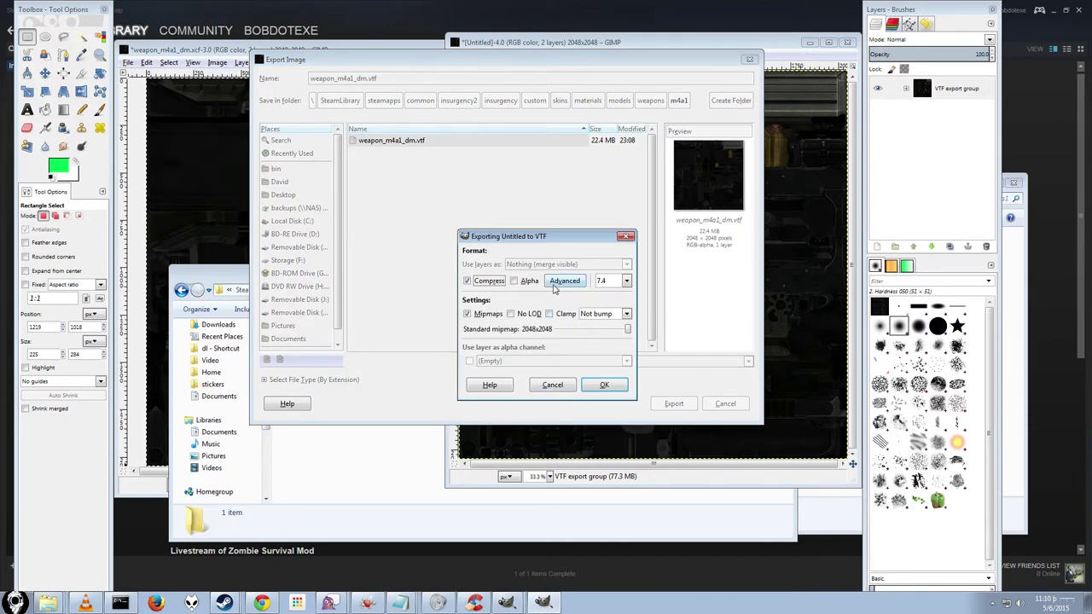
left_click(553, 288)
left_click(507, 377)
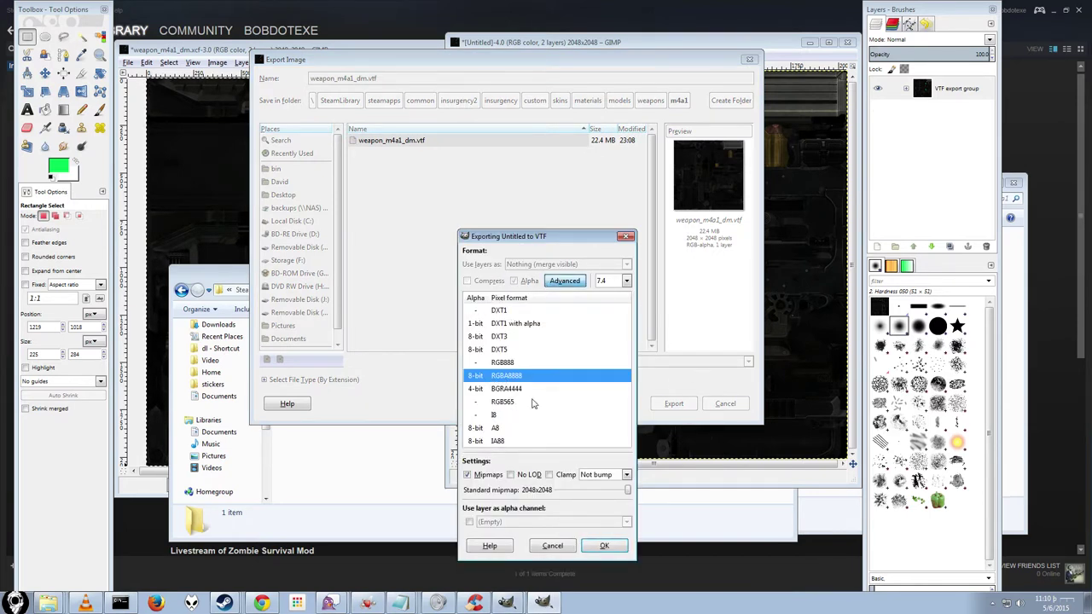
left_click(604, 546)
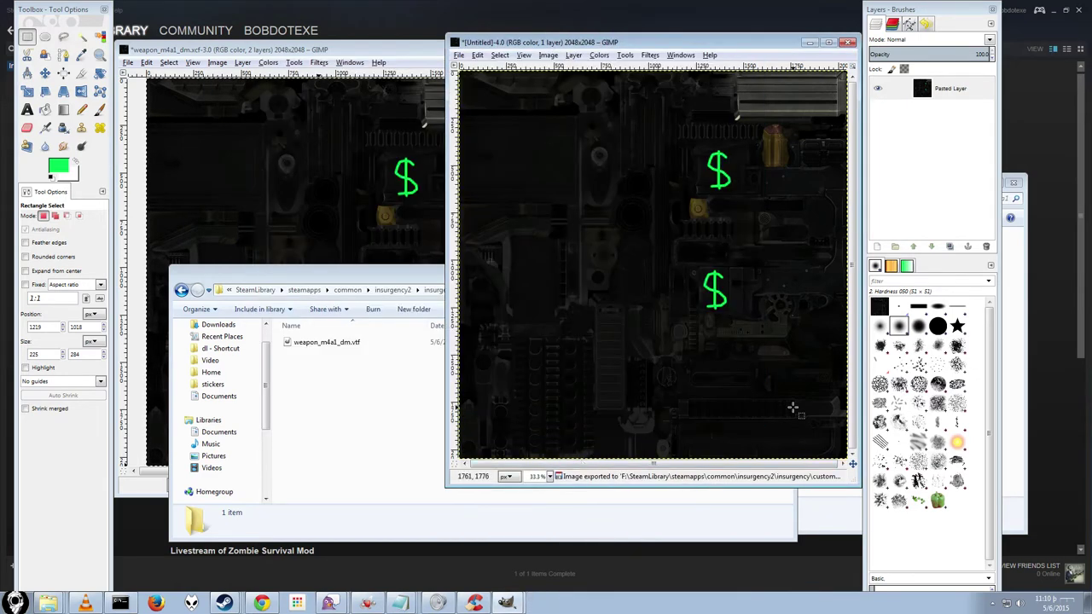
- Close the untitled single-layer image and weapon_m4a1_dm.xcf, discarding their unsaved changes
left_click(847, 42)
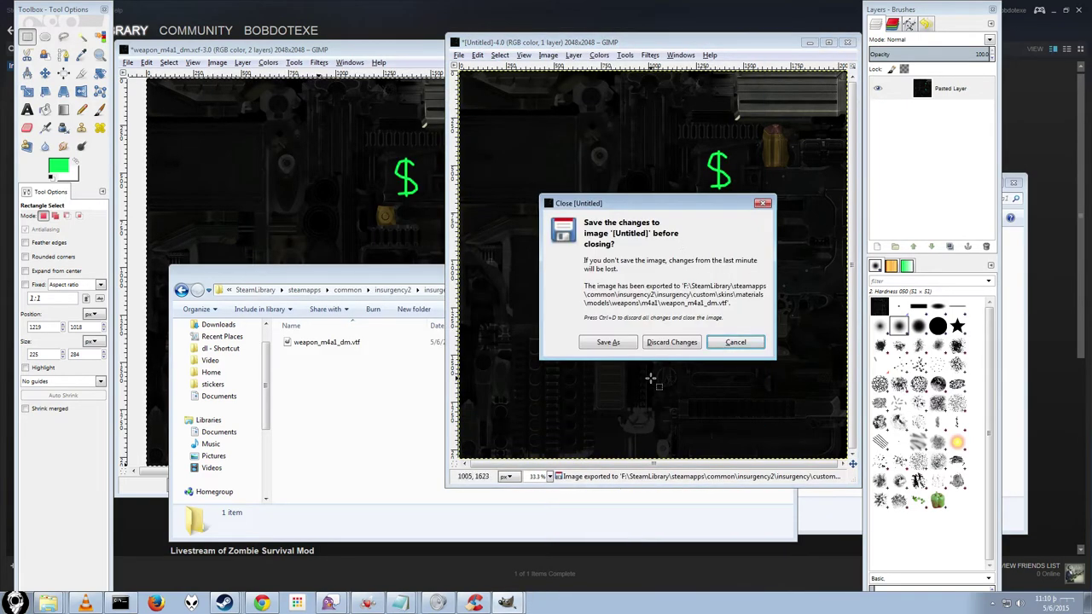
left_click(682, 342)
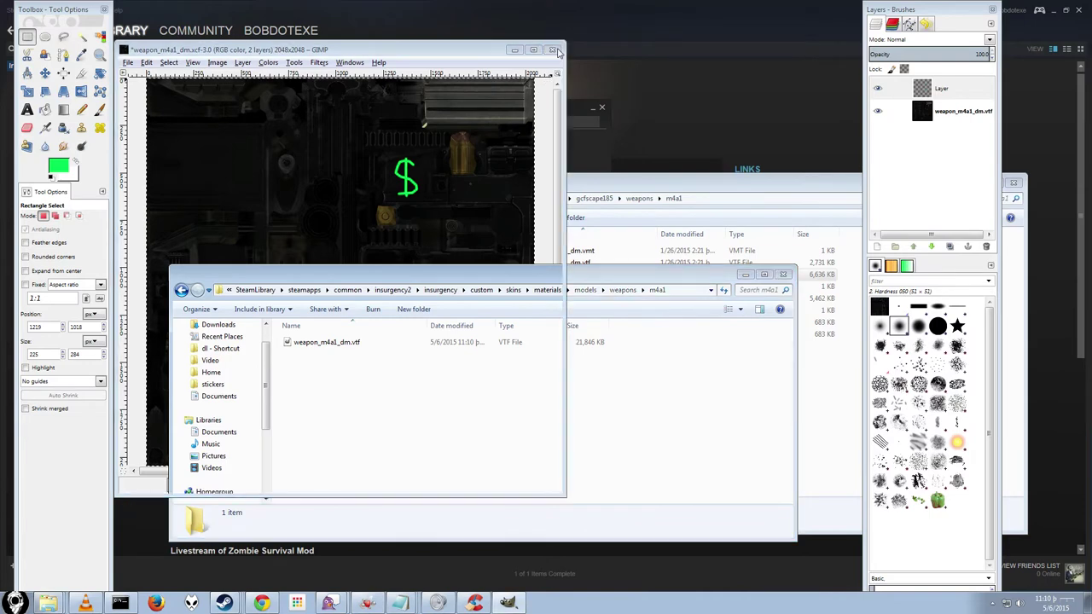
left_click(552, 49)
left_click(366, 331)
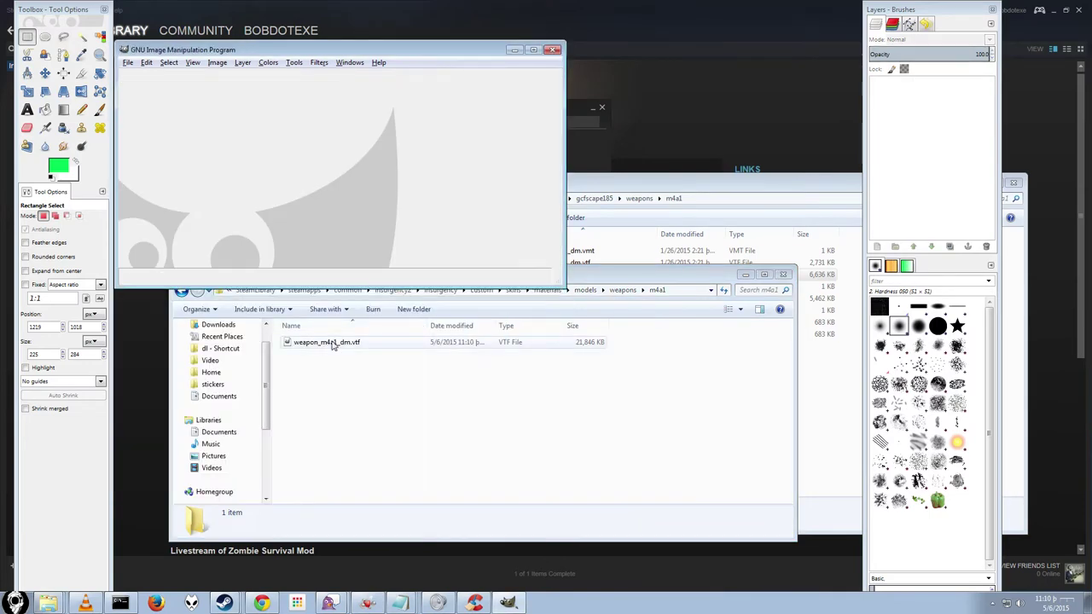
- Open the newly exported weapon_m4a1_dm.vtf from the custom skins folder to check its texture, and close it
left_click(327, 344)
left_click_drag(370, 153, 371, 170)
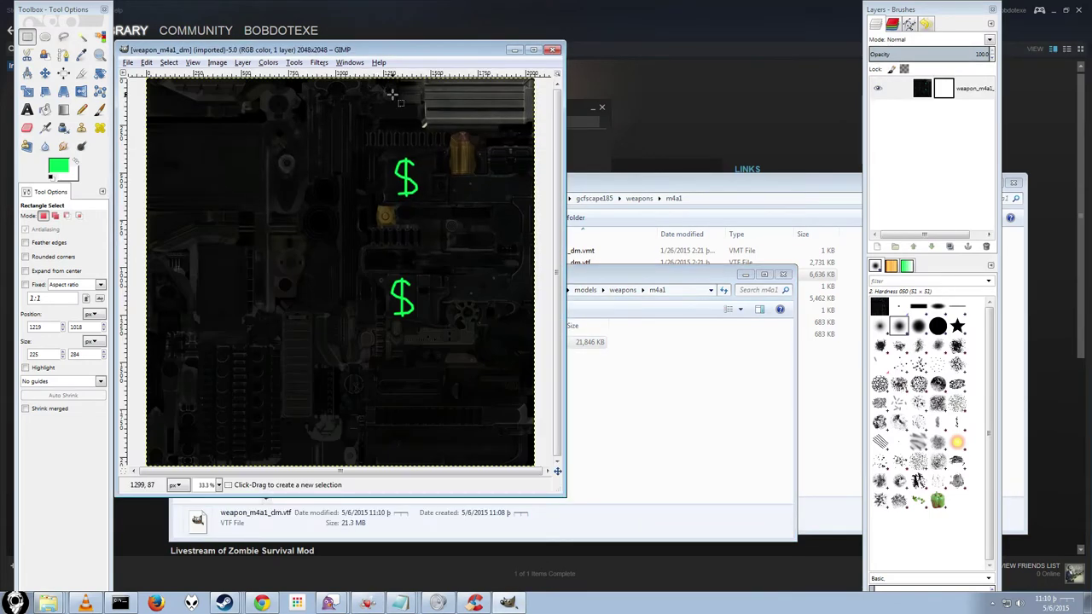
left_click(706, 435)
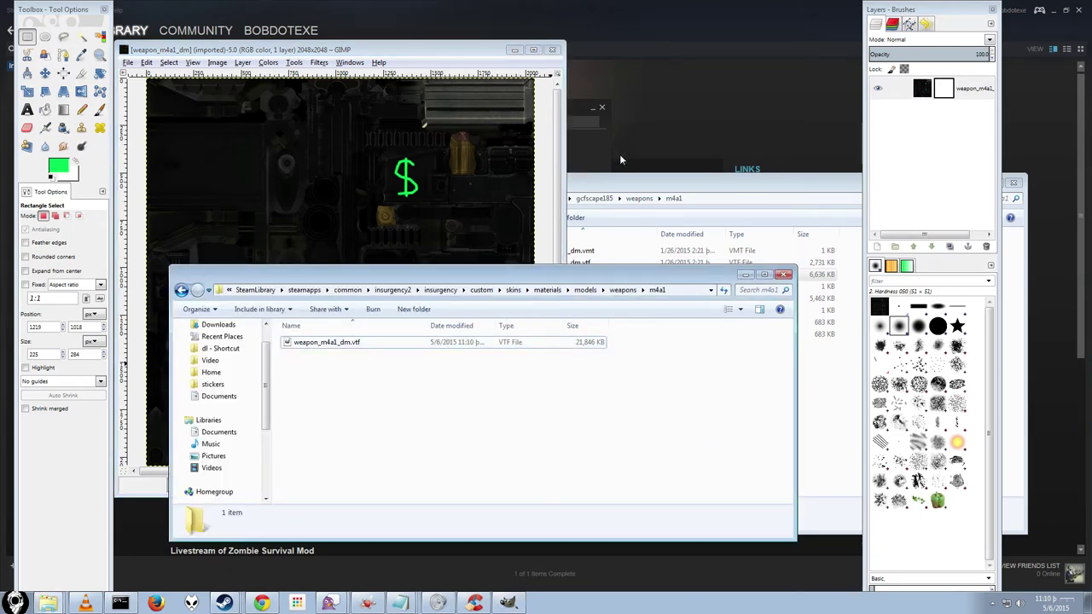
left_click(629, 176)
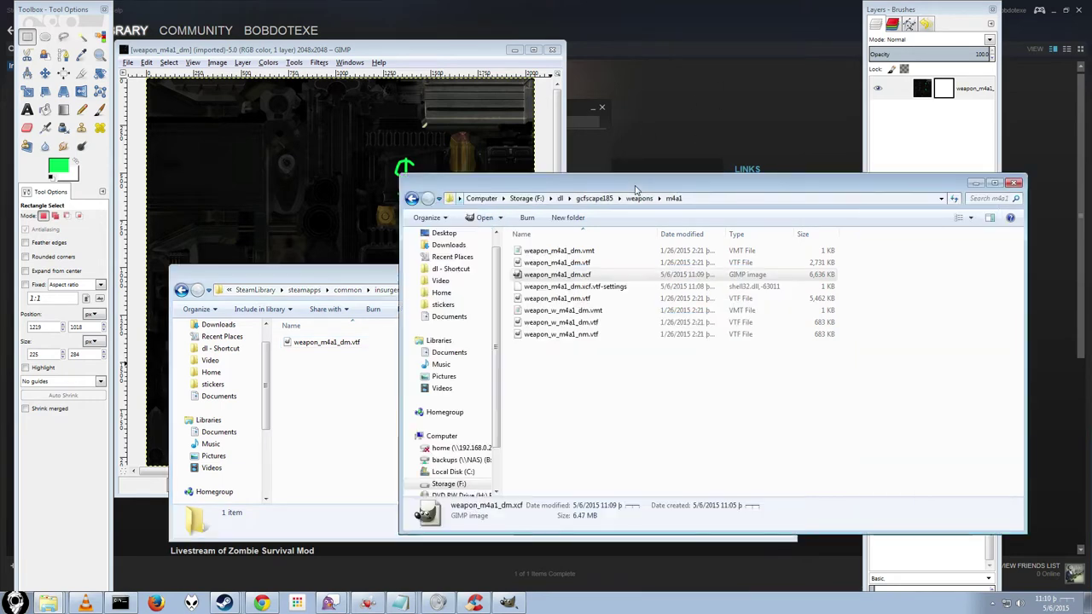
left_click(344, 433)
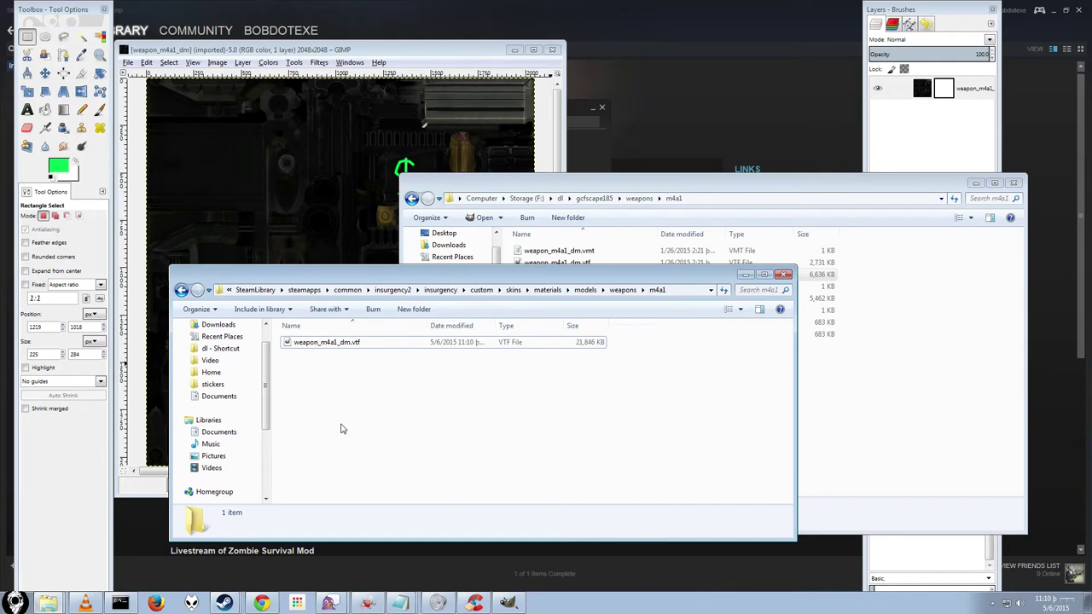
left_click(396, 64)
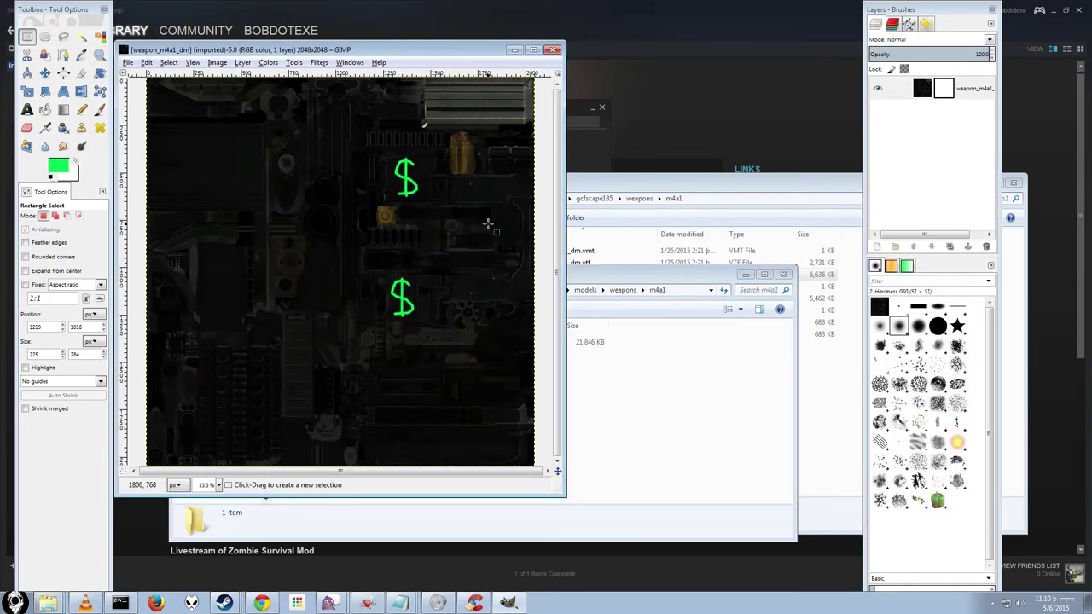
left_click(616, 189)
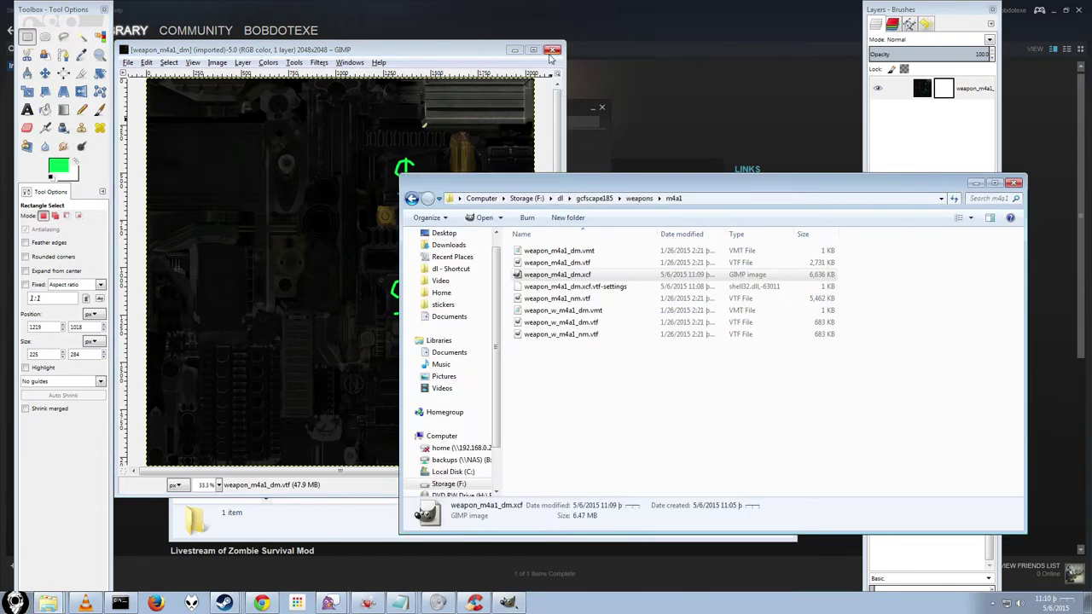
left_click(551, 51)
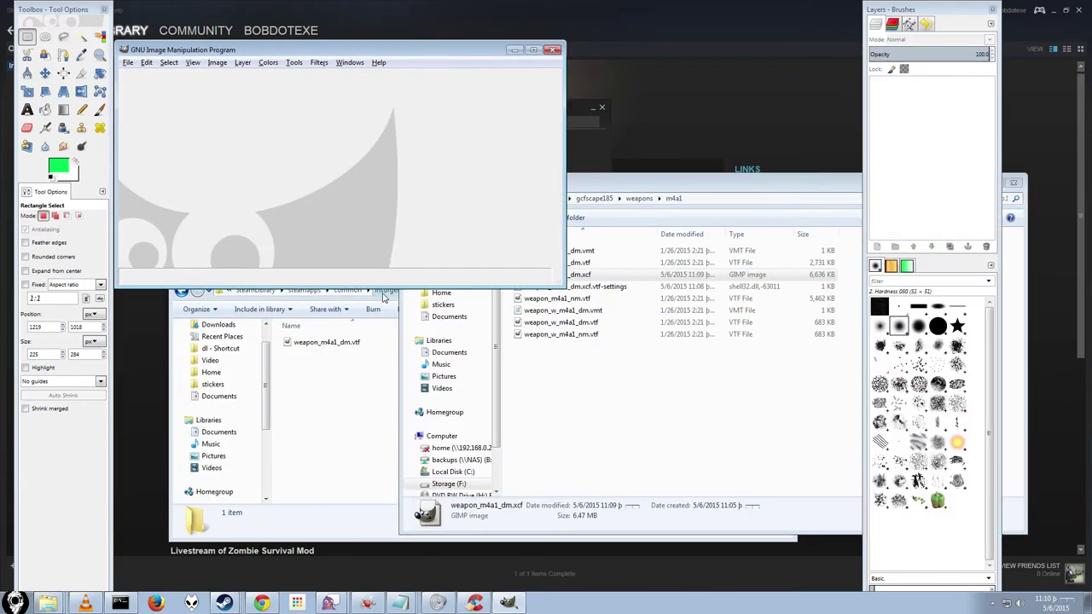
- Open weapon_m4a1_dm.xcf and the normal map weapon_m4a1_nm.vtf in GIMP from the gcfscape185 m4a1 folder
left_click(537, 383)
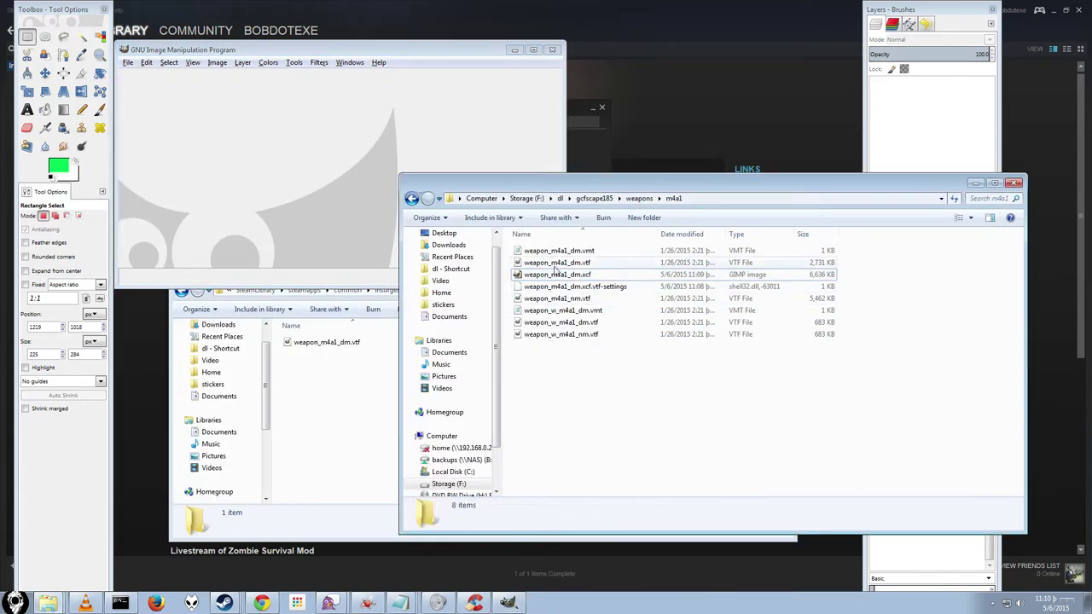
double_click(576, 274)
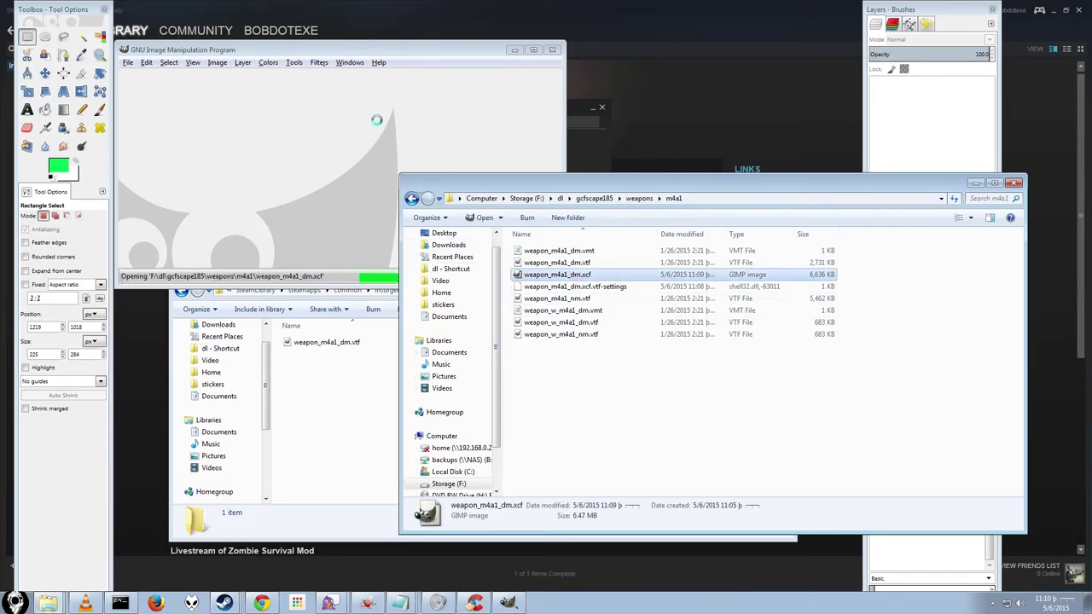
left_click(612, 190)
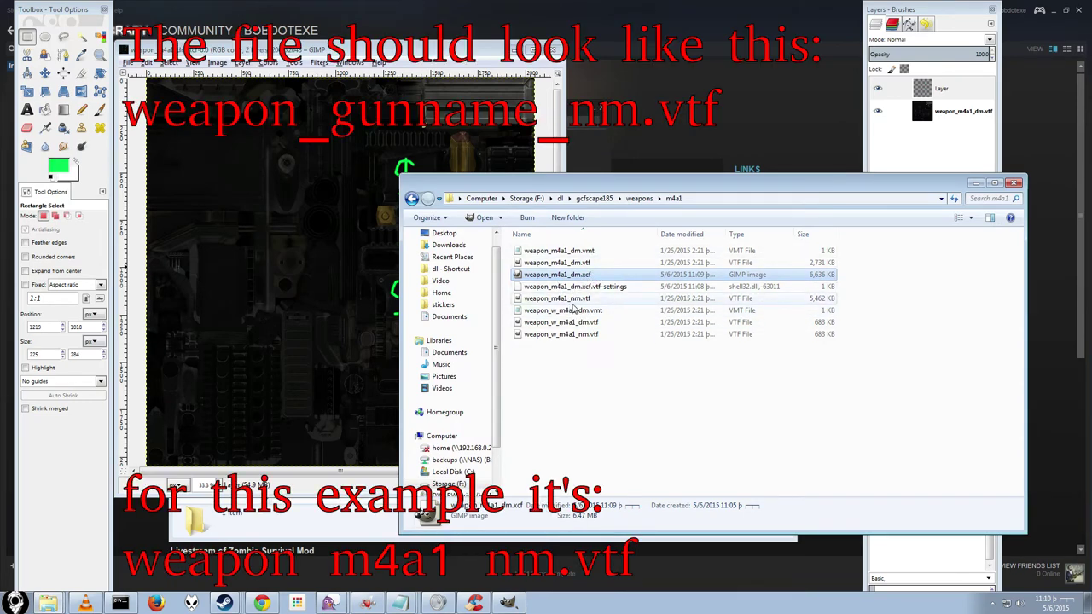
left_click(577, 301)
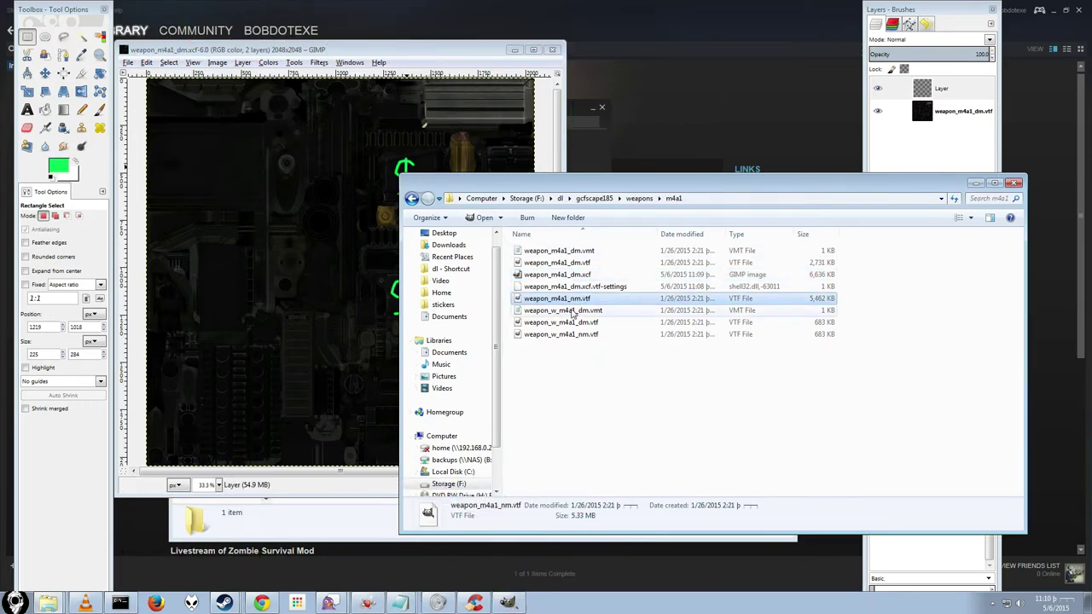
double_click(570, 300)
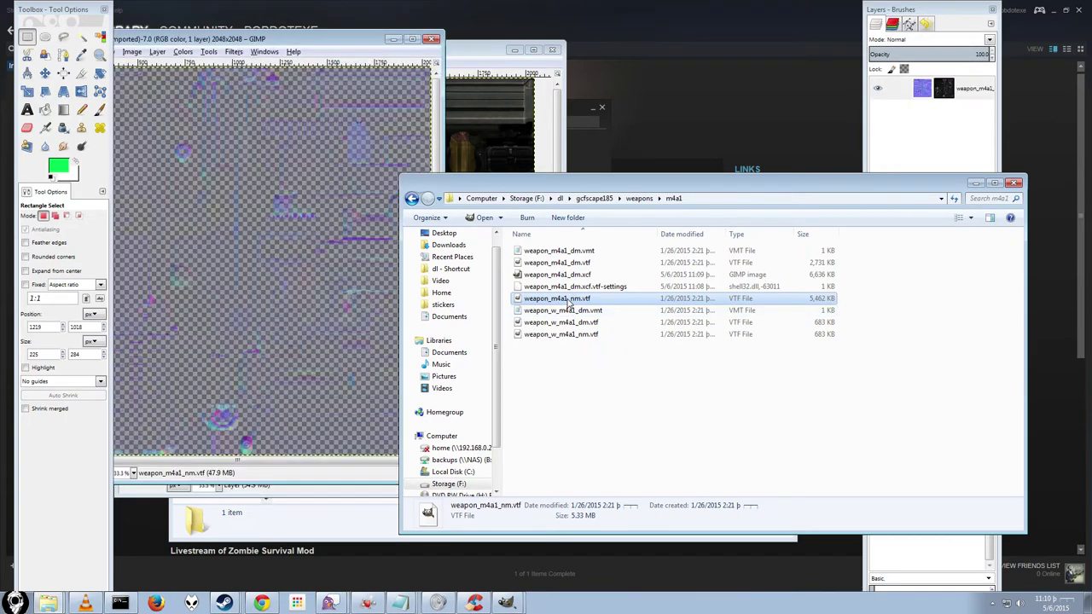
left_click_drag(286, 40, 364, 19)
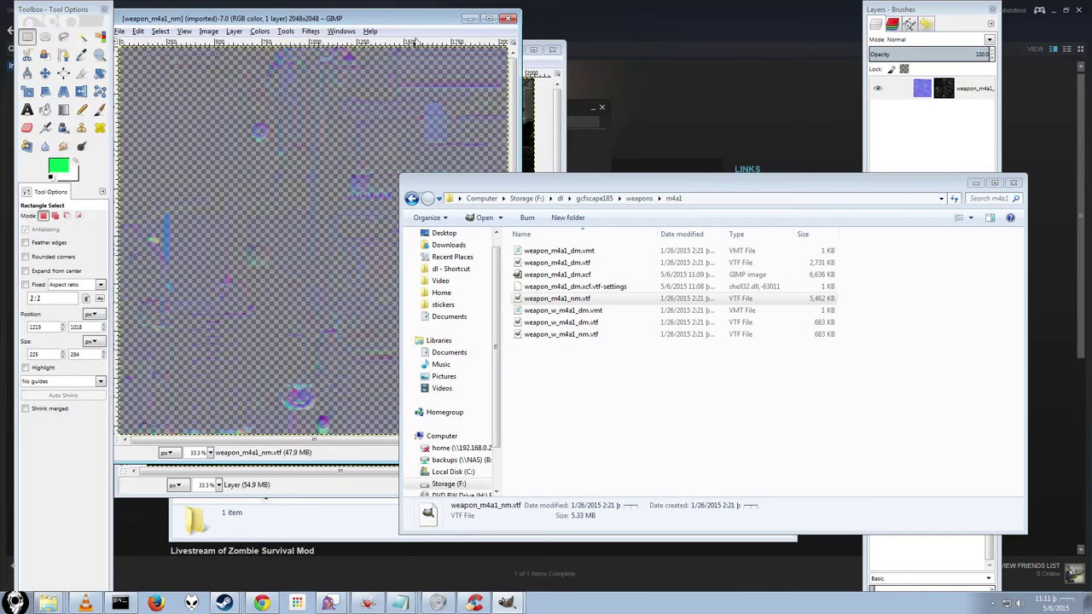
- Examine the part outlines and surface details of the weapon_m4a1_nm.vtf normal map up close and as a whole
scroll(453, 139, "up", 3, "ctrl")
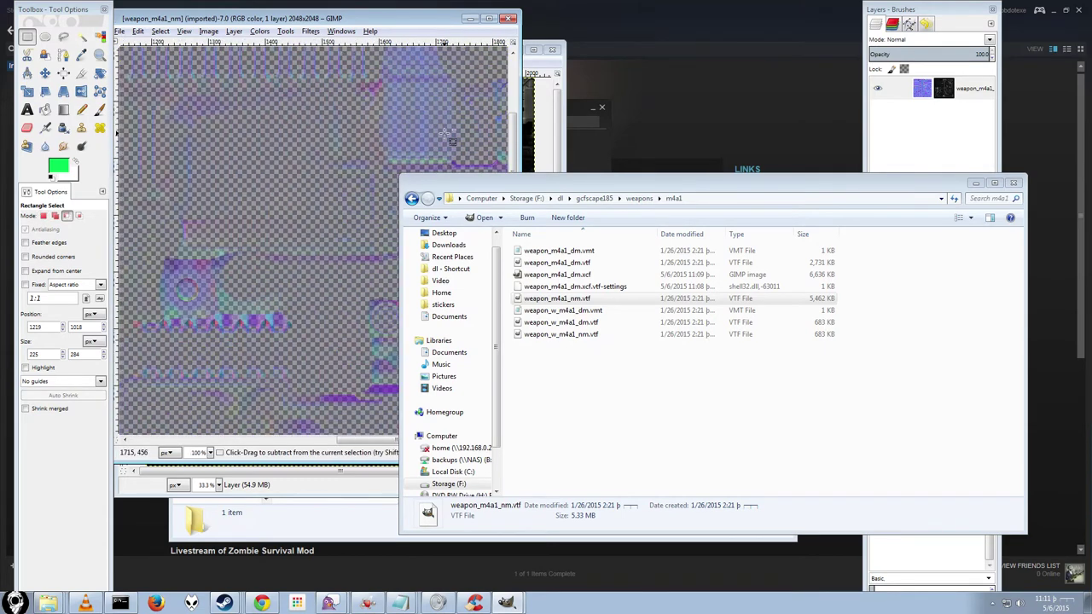
scroll(448, 139, "up", 1, "ctrl")
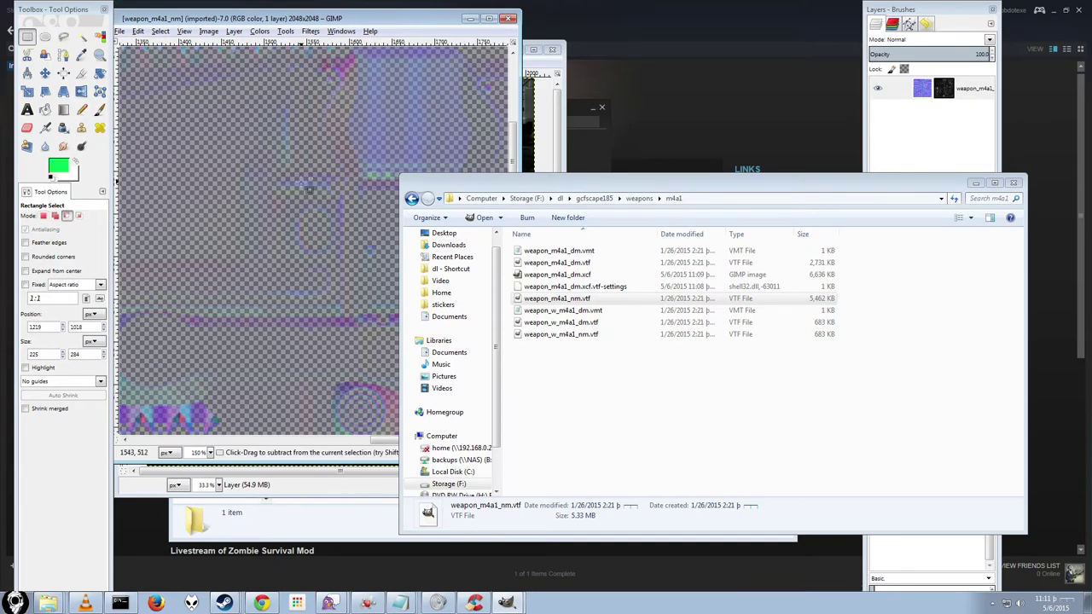
scroll(309, 189, "down", 3, "ctrl")
scroll(304, 183, "down", 2, "ctrl")
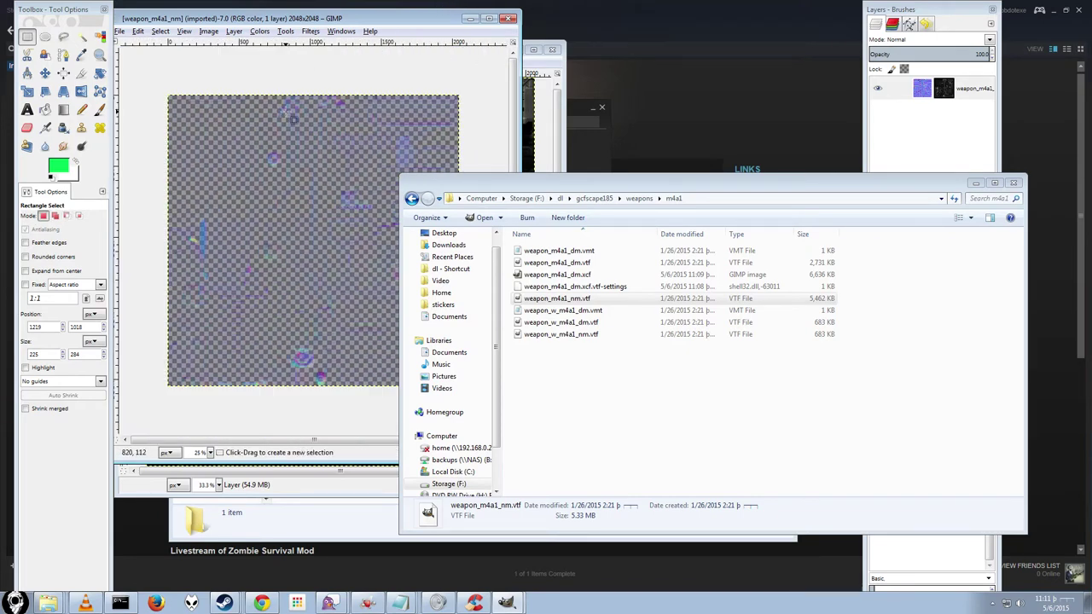
scroll(345, 174, "up", 3, "ctrl")
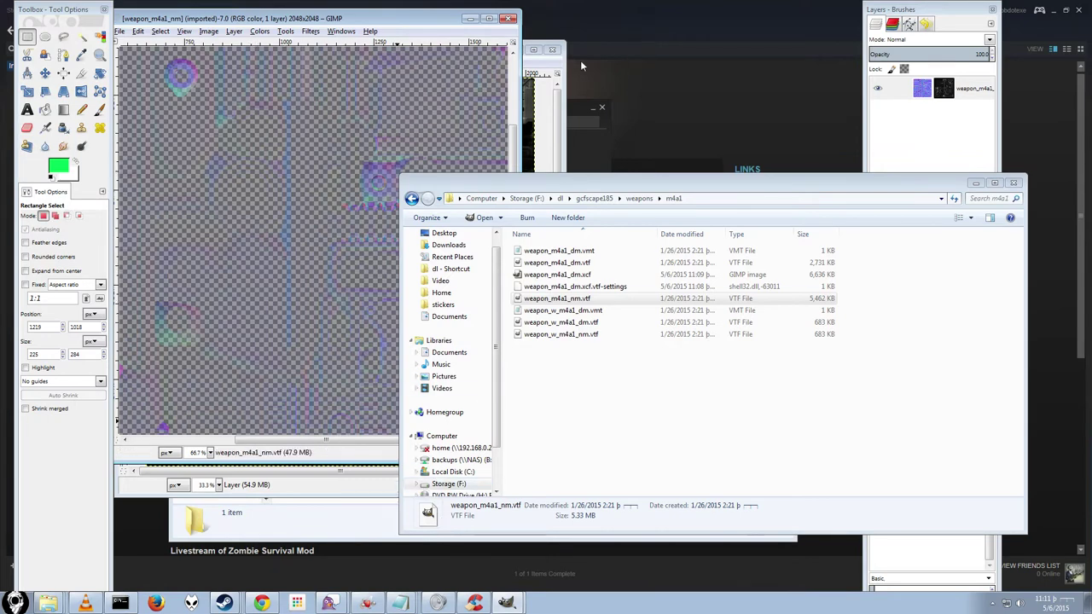
- Place the weapon_m4a1_dm.xcf window beside the normal map and compare the part layout of the two images
left_click(538, 64)
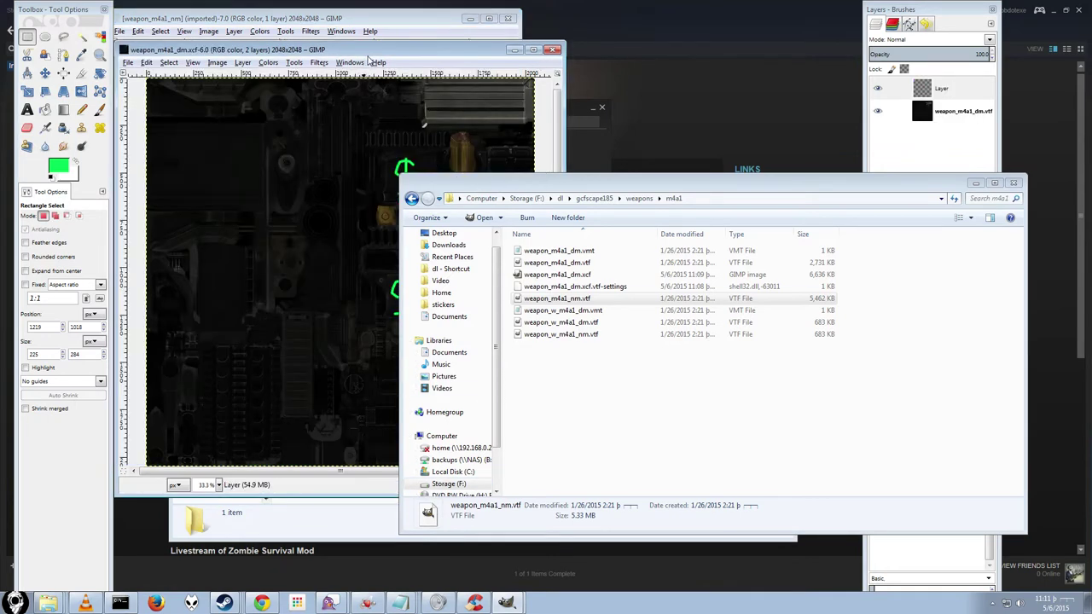
left_click_drag(641, 183, 706, 263)
left_click_drag(326, 49, 571, 43)
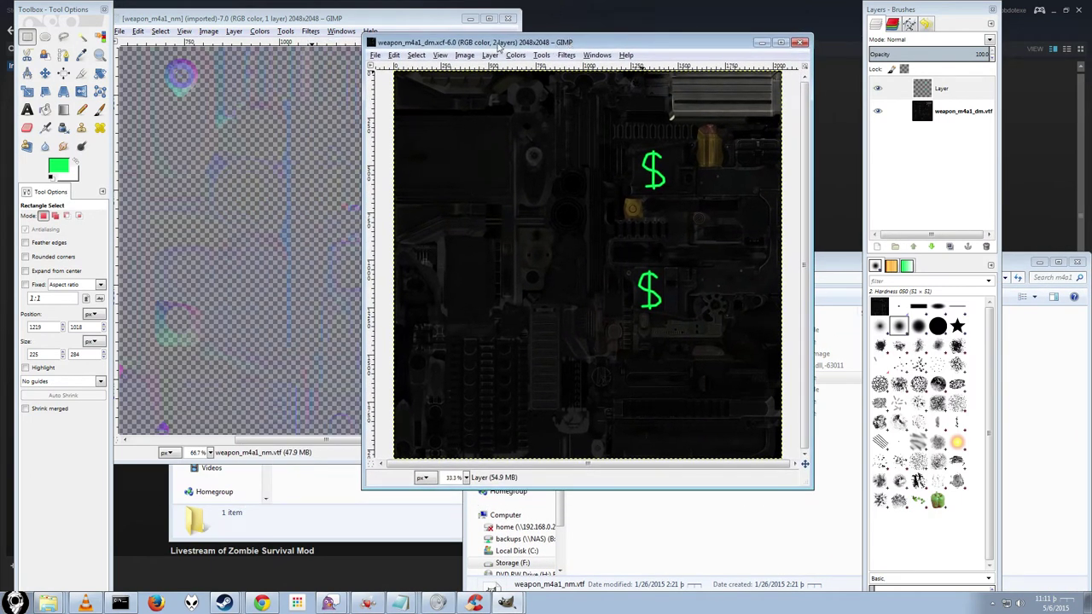
left_click(270, 28)
left_click(282, 11)
scroll(328, 223, "up", 3)
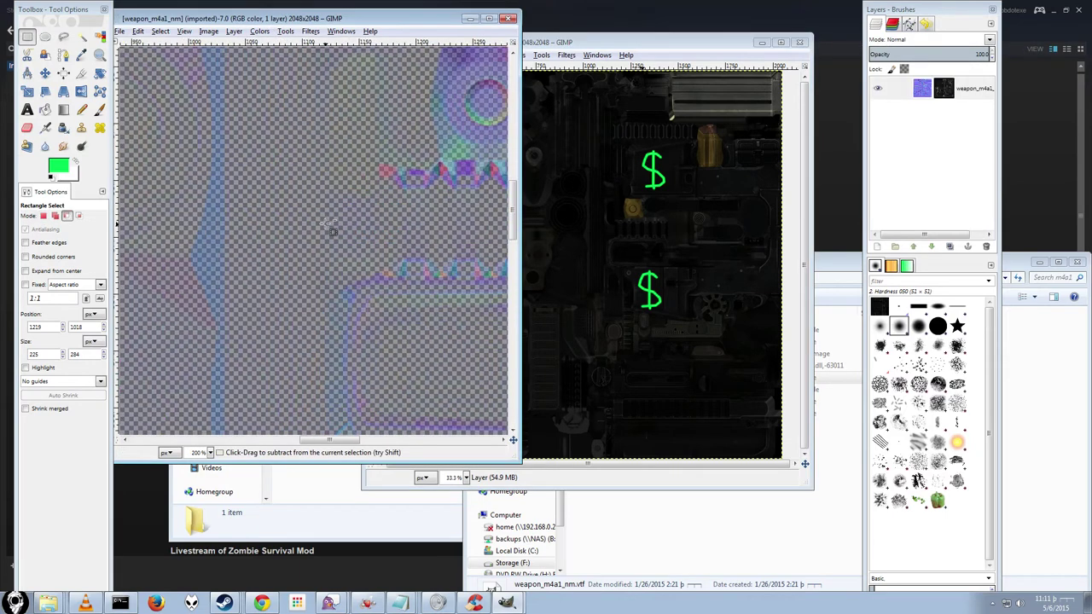
scroll(326, 224, "down", 3)
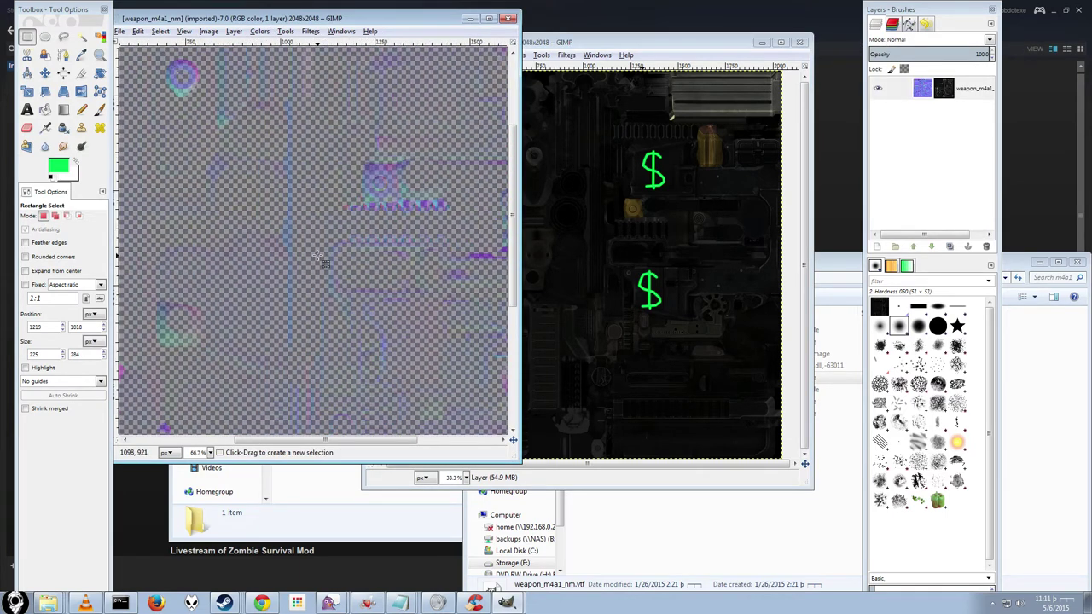
scroll(346, 247, "up", 3)
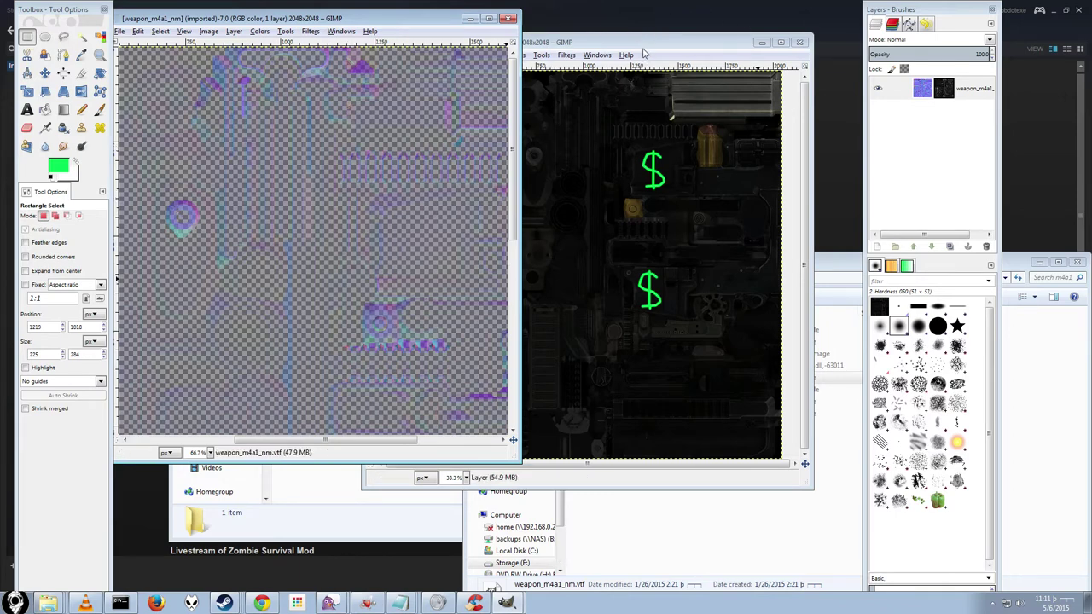
- Hide the weapon_m4a1_dm.vtf layer in weapon_m4a1_dm.xcf and select the entire image so only the green dollar signs show
left_click(645, 52)
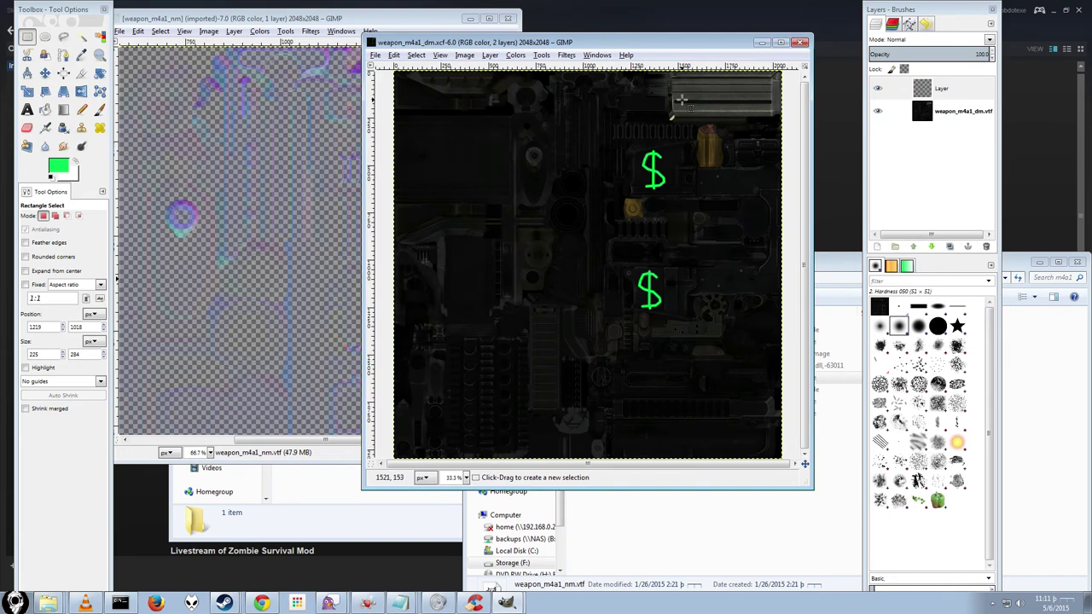
left_click(878, 111)
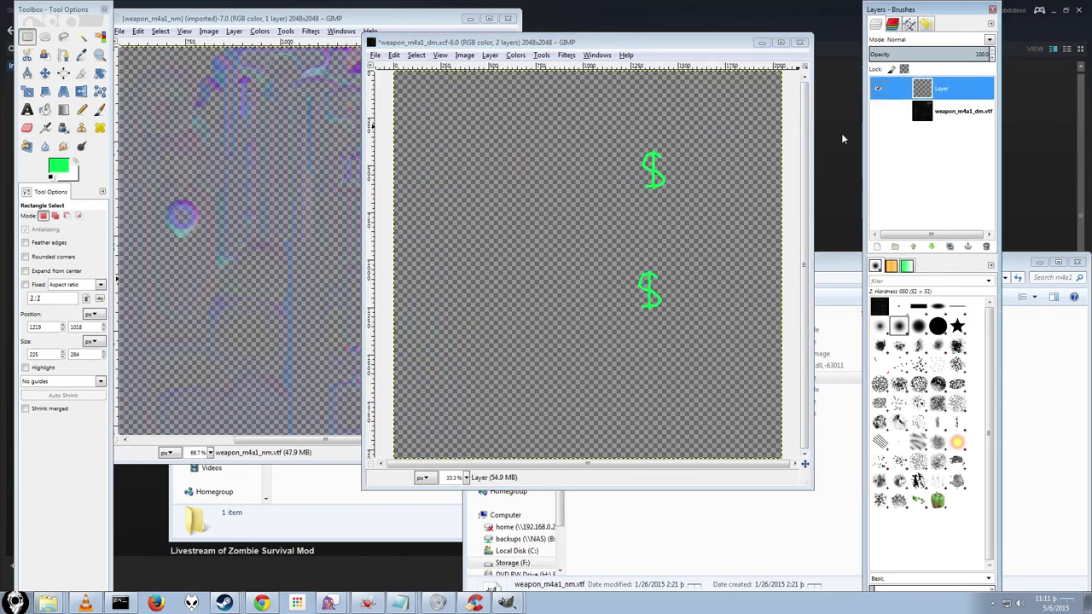
left_click(417, 54)
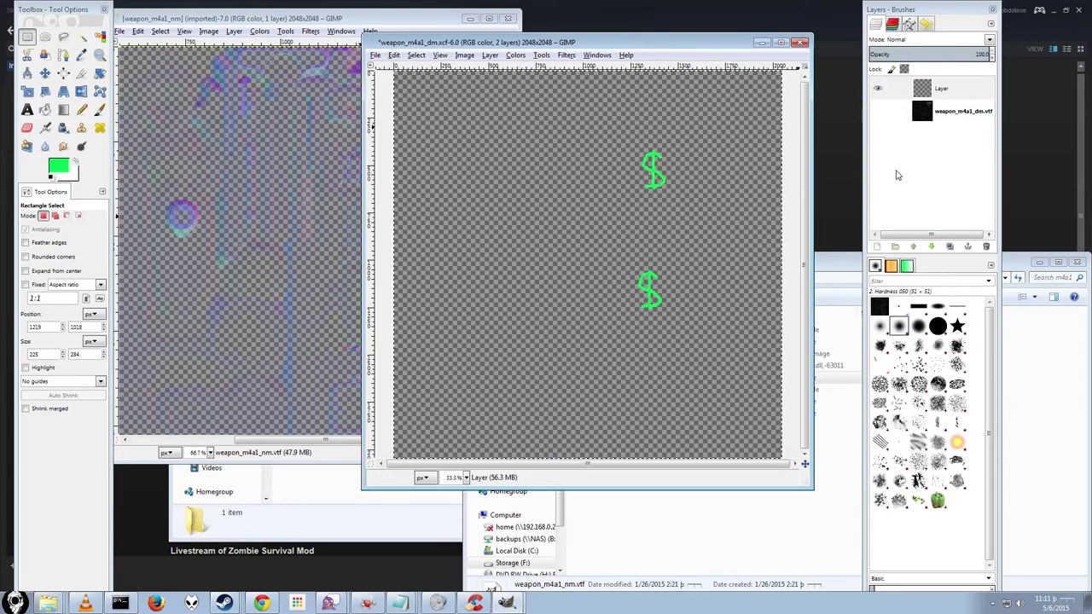
left_click(879, 110)
left_click(878, 110)
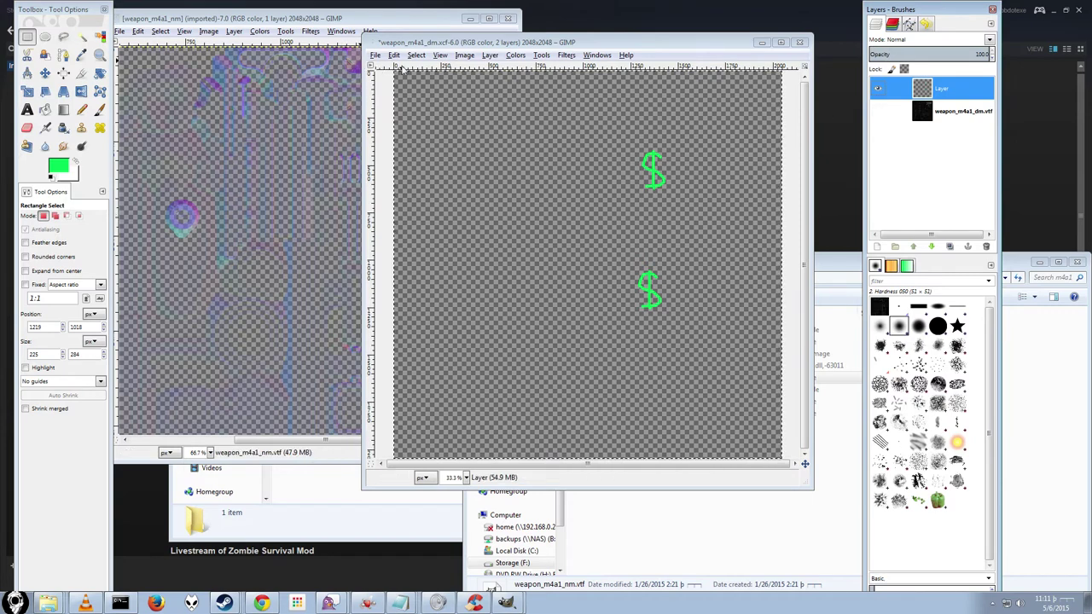
- Copy the visible green dollar signs and create a new image from the clipboard
left_click(394, 55)
left_click(435, 145)
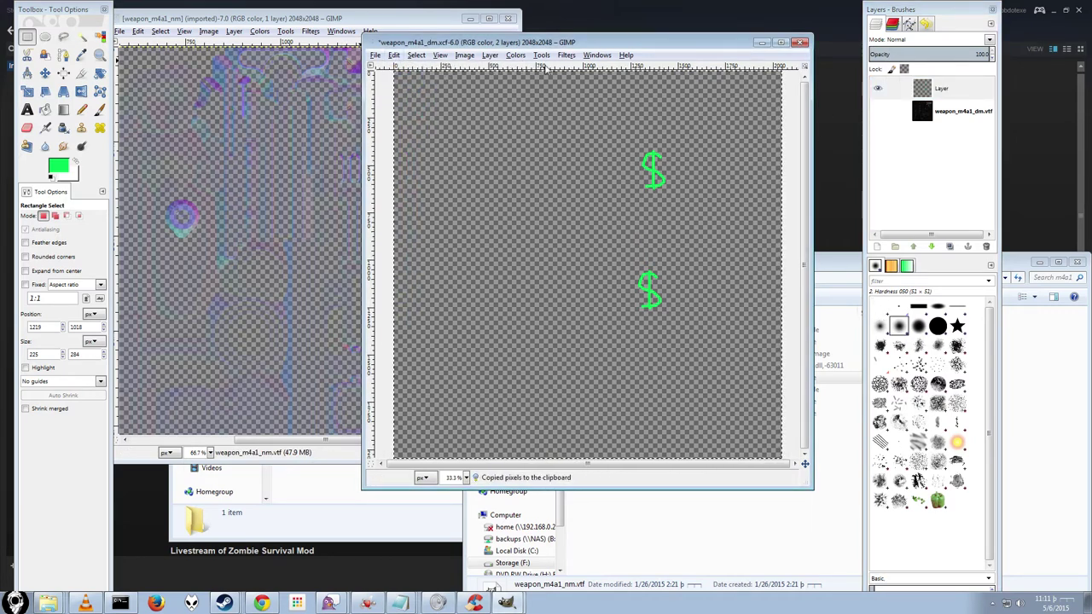
left_click(376, 54)
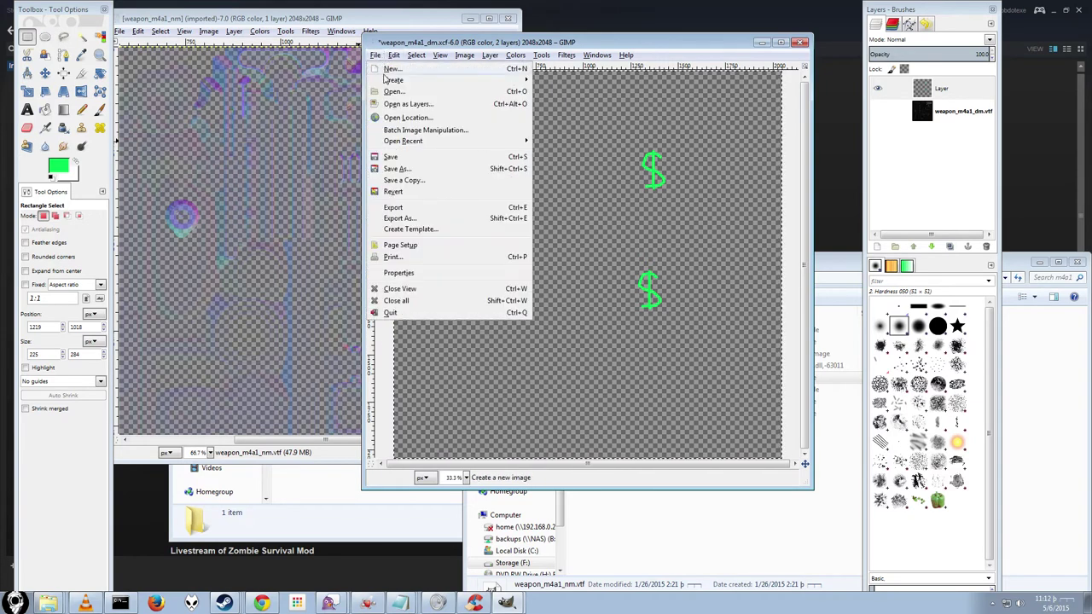
mouse_move(389, 81)
left_click(563, 80)
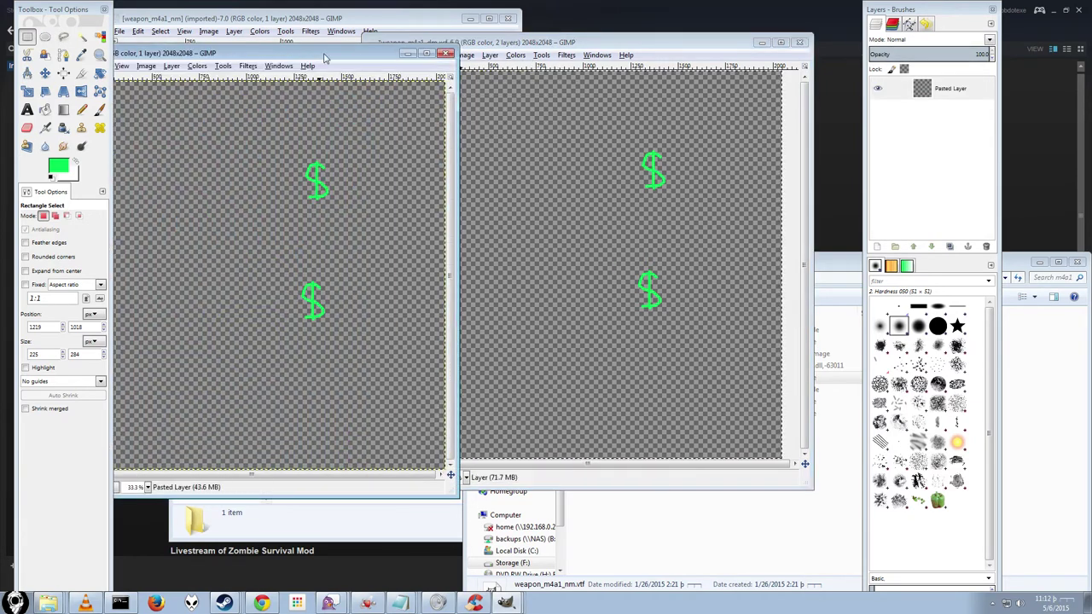
- Move the new dollar-sign image aside and make the weapon_m4a1_dm.vtf layer visible again in weapon_m4a1_dm.xcf
left_click_drag(325, 58, 451, 112)
left_click(487, 42)
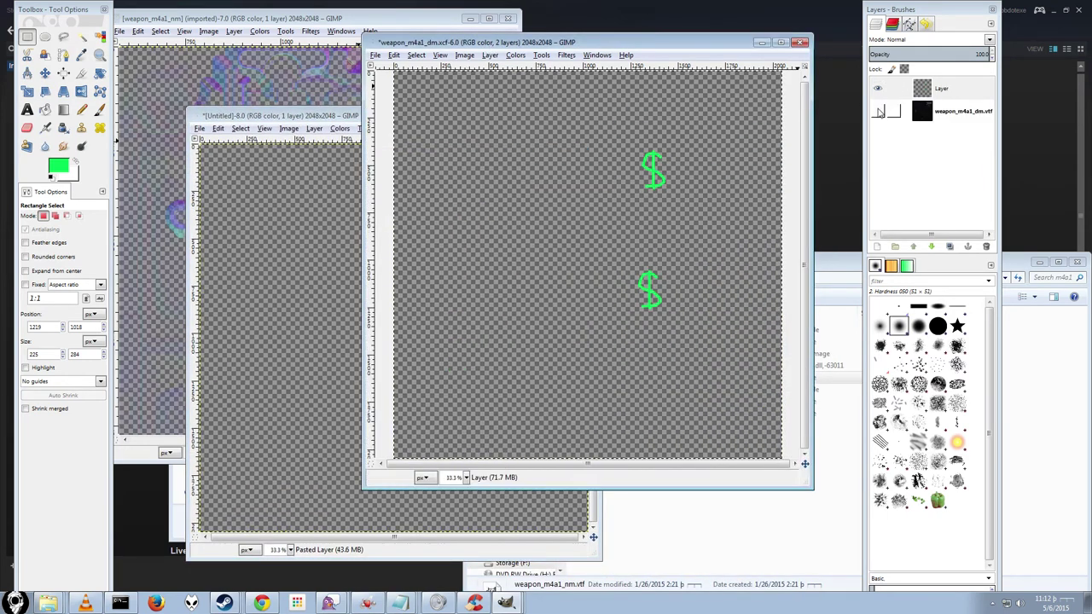
left_click(878, 111)
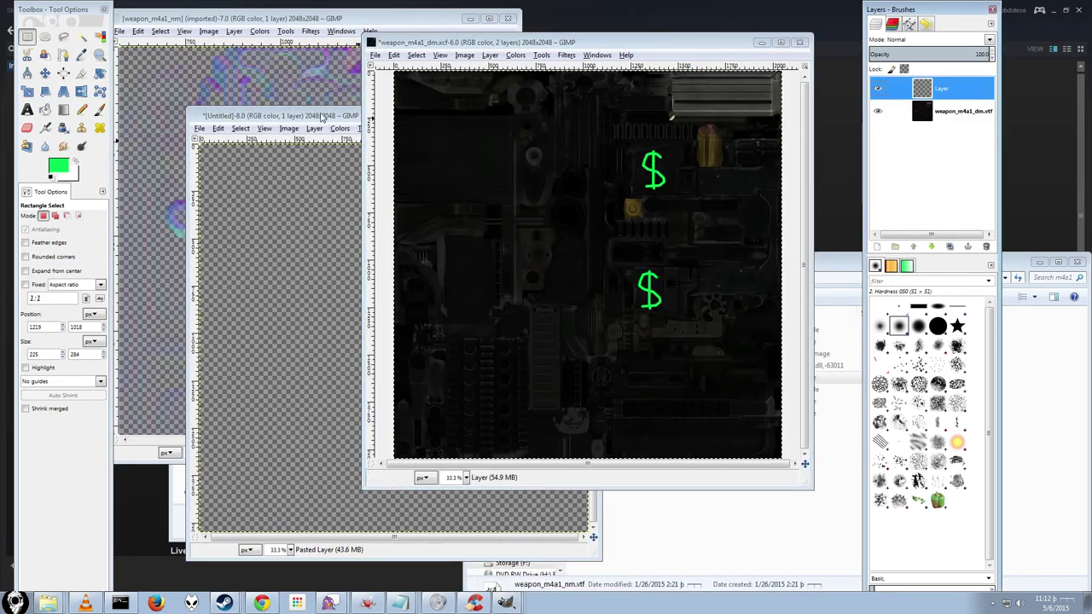
- Start the Normalmap filter on the new dollar-sign image and inspect its 3D preview from several angles
left_click_drag(337, 119, 500, 64)
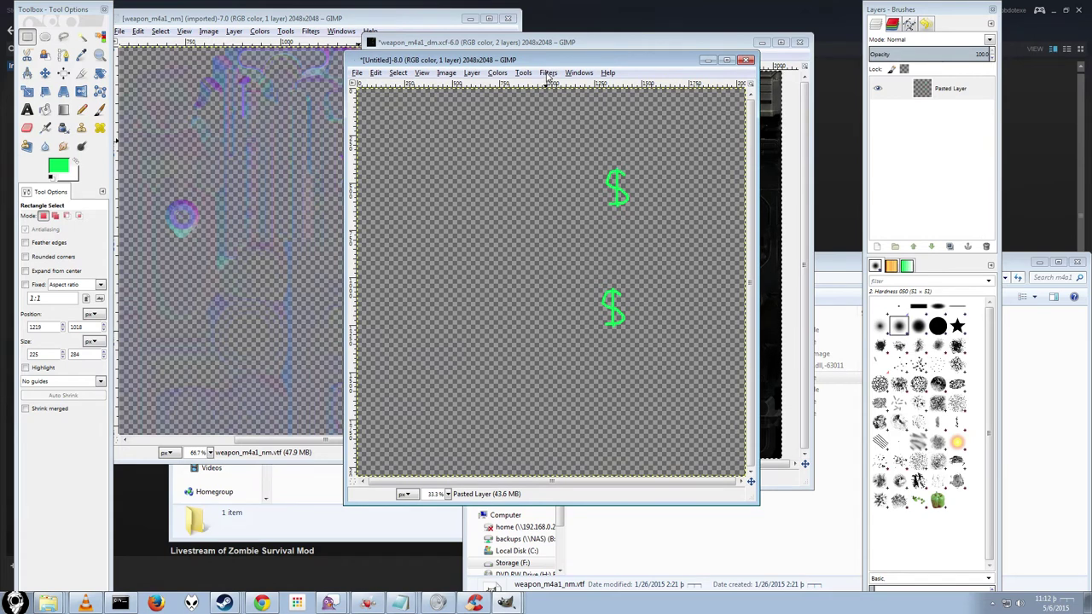
left_click(548, 73)
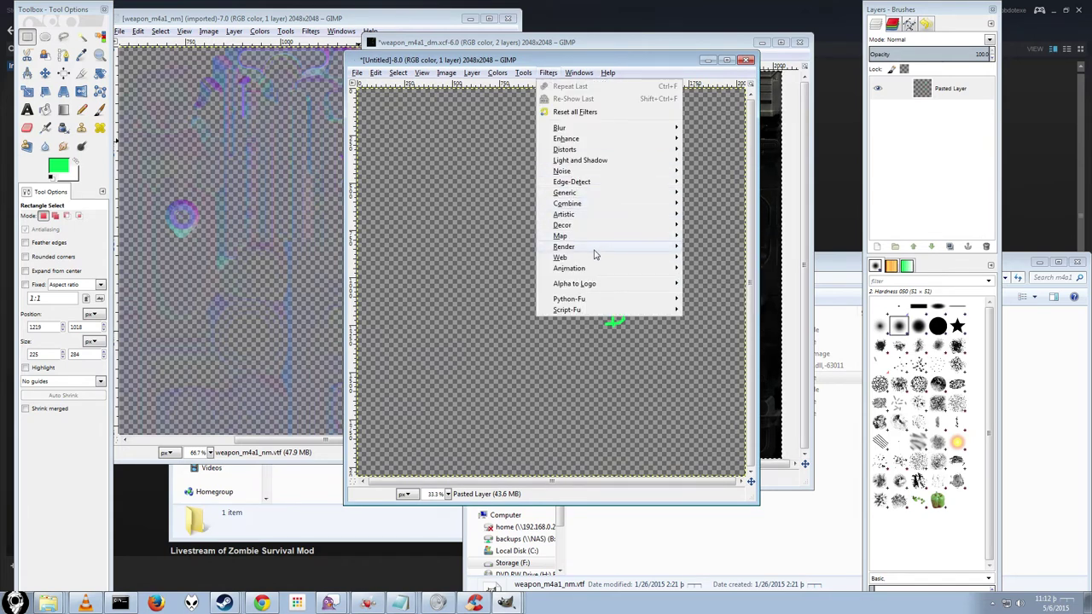
mouse_move(597, 236)
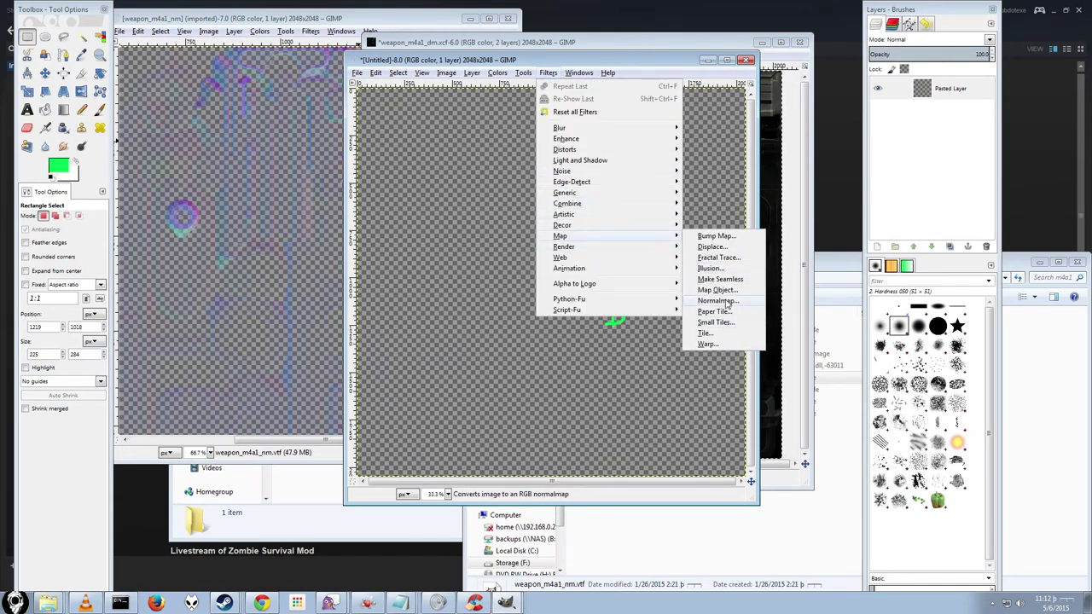
left_click(717, 301)
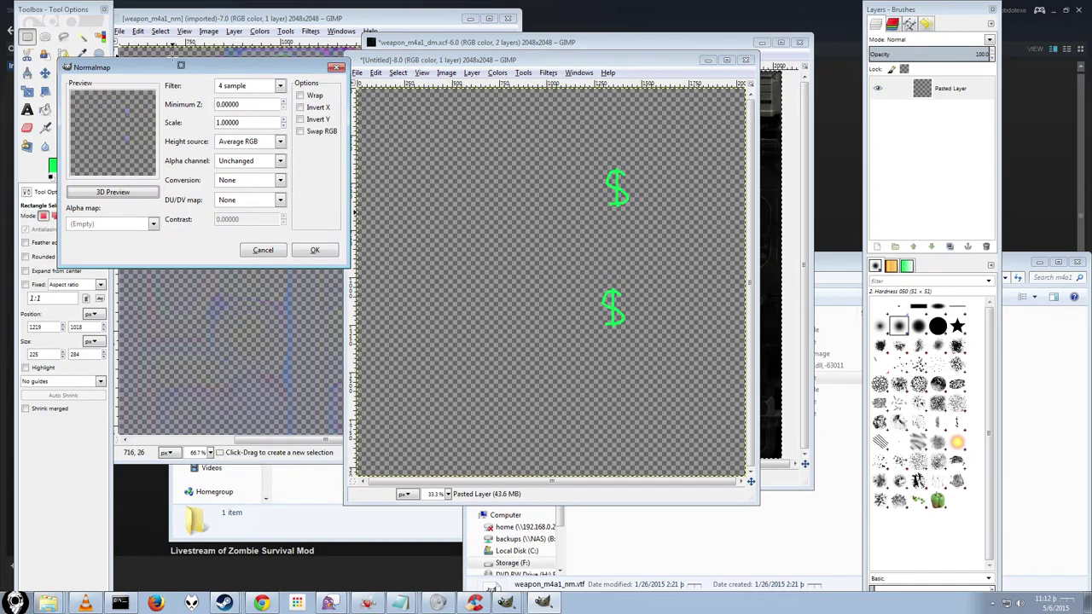
left_click_drag(181, 69, 507, 111)
left_click(372, 254)
left_click_drag(244, 165, 149, 178)
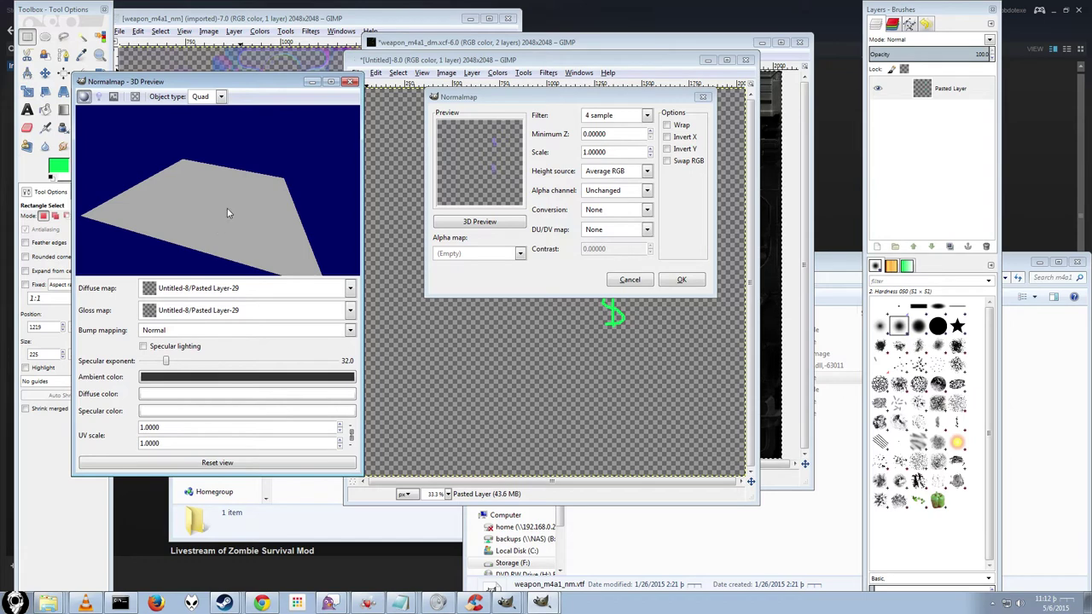
left_click_drag(233, 212, 341, 163)
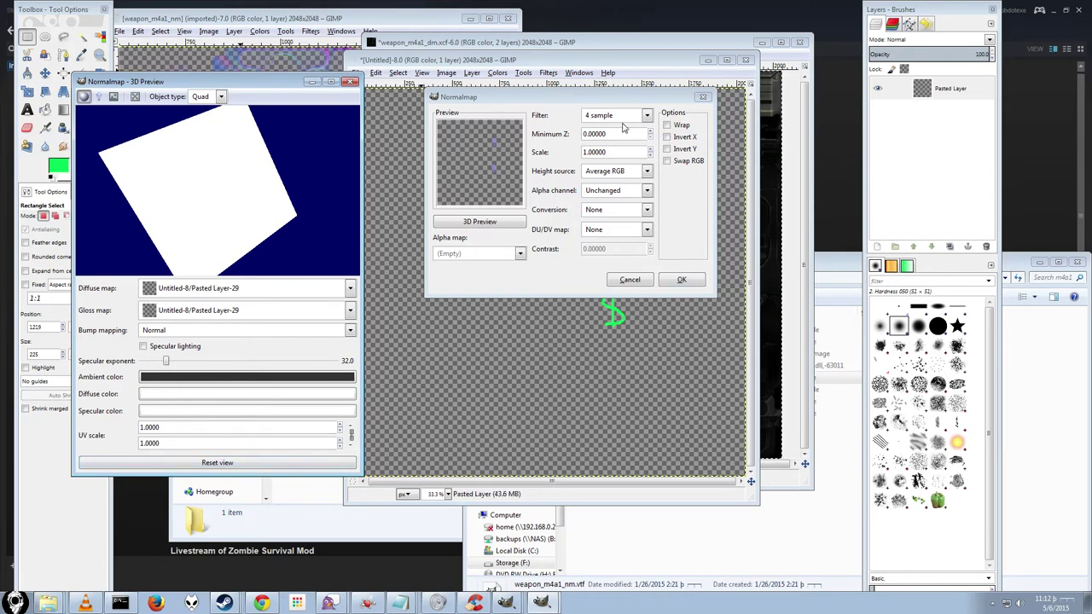
- Set the Normalmap filter type to Prewitt 5x5 and check the effect in the 3D preview
left_click(627, 118)
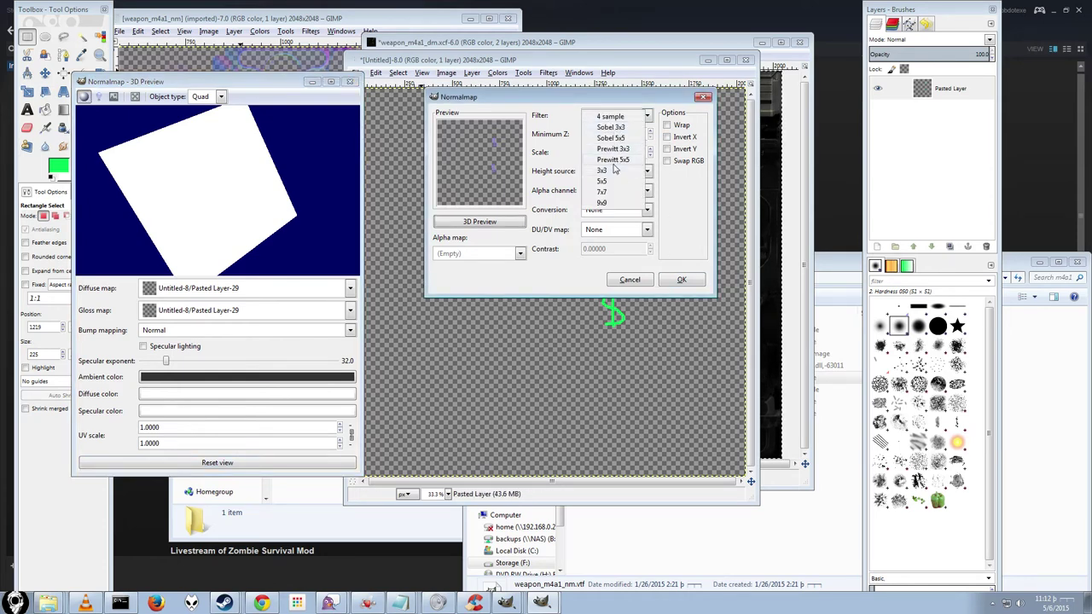
left_click(613, 162)
left_click_drag(245, 189, 175, 159)
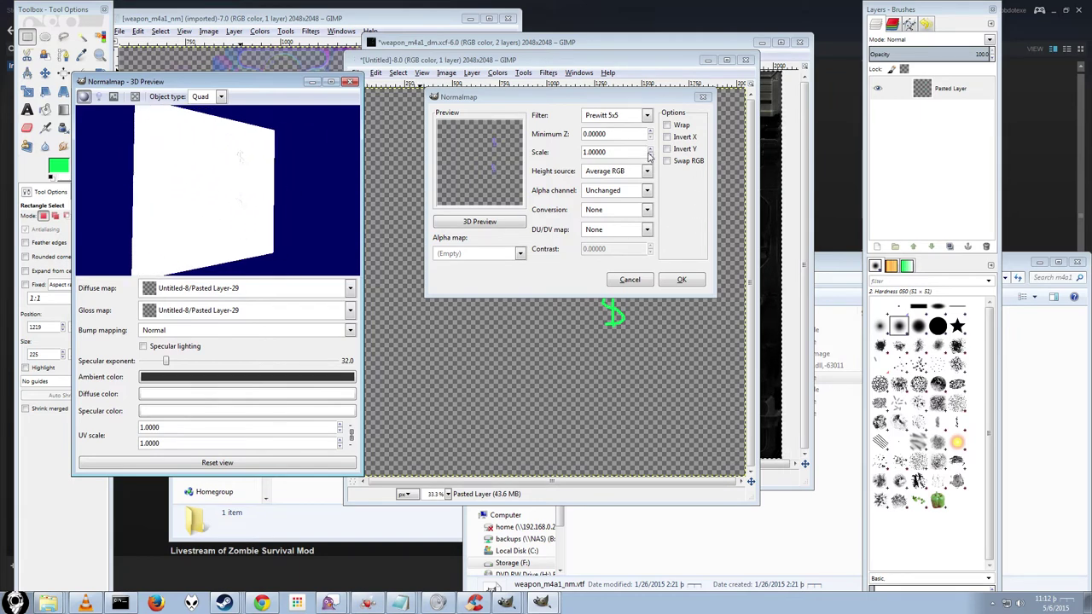
- Raise the Normalmap scale to 100 and the minimum Z to 0.06, checking the relief in the 3D preview
left_click(650, 148)
left_click(650, 149)
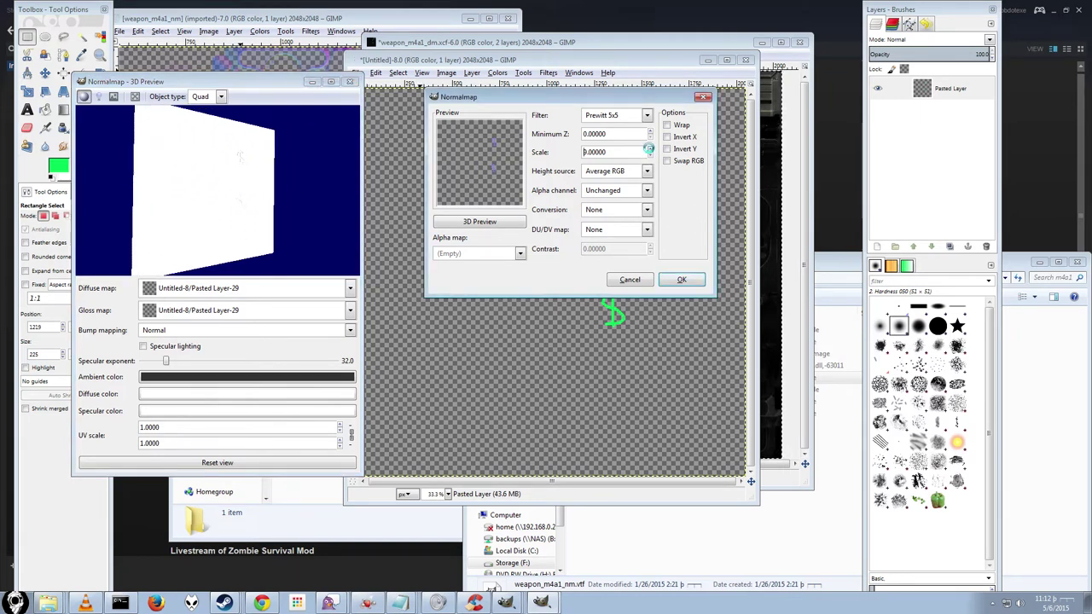
left_click(649, 148)
left_click_drag(251, 173, 70, 54)
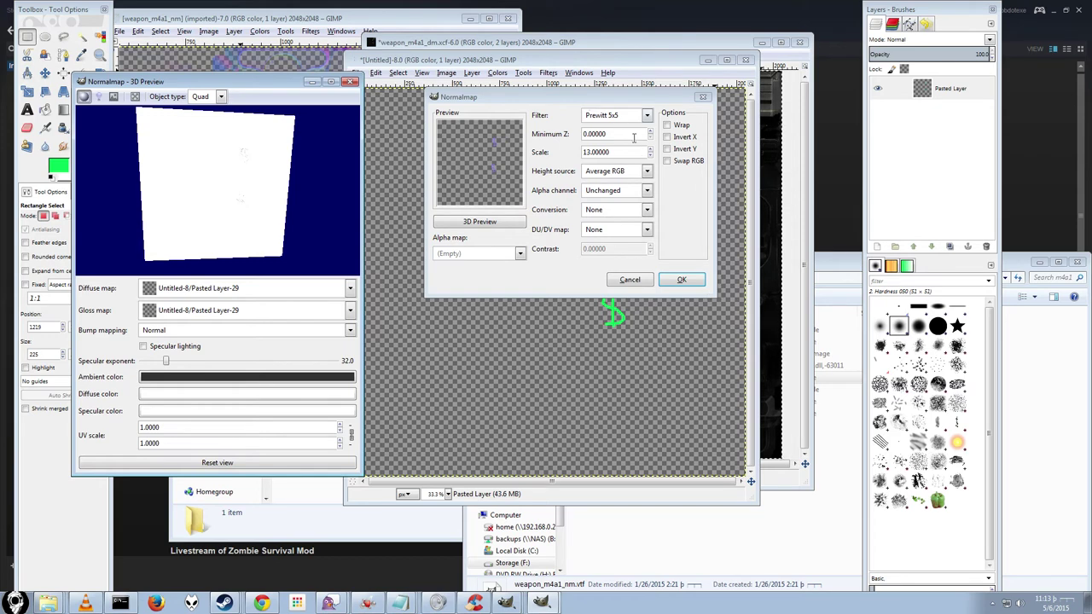
left_click(651, 132)
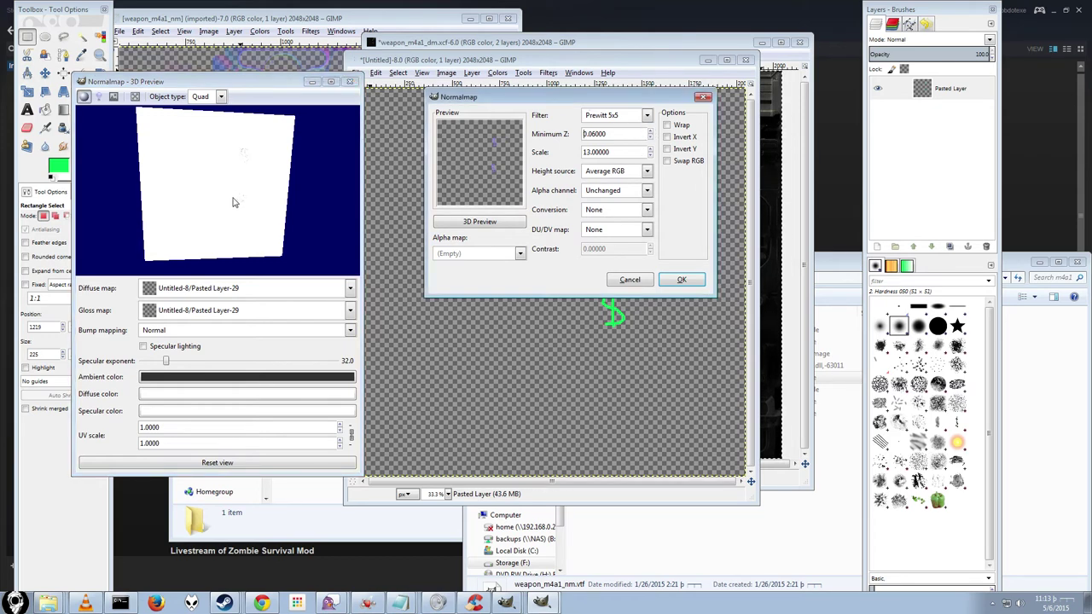
left_click_drag(233, 201, 138, 151)
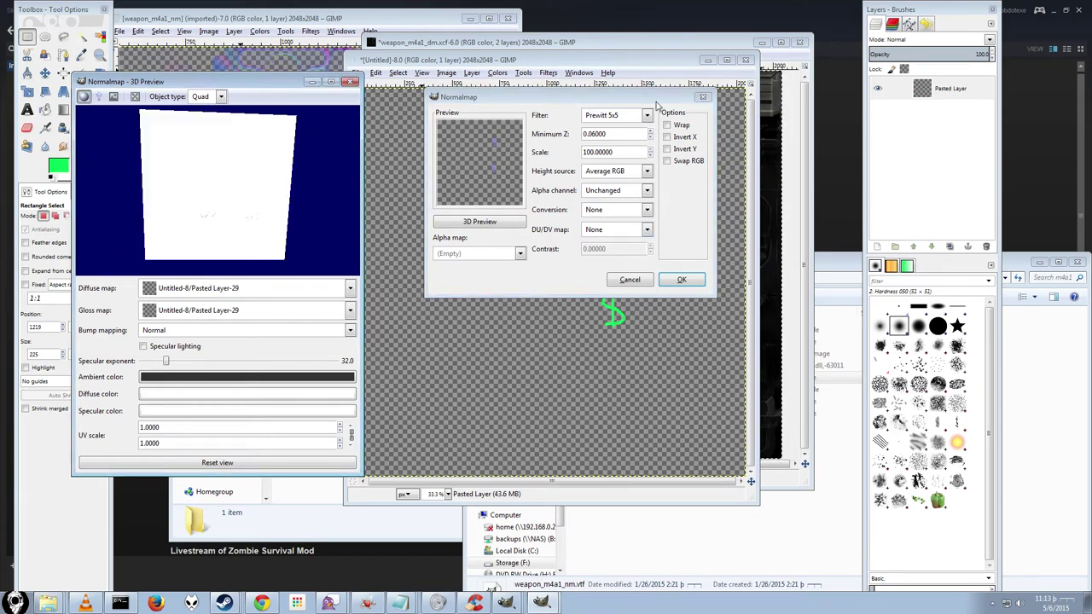
- Compare the 9x9 filter type with Prewitt 5x5 in the 3D preview and apply the Normalmap using Prewitt 5x5
left_click(629, 117)
left_click(607, 173)
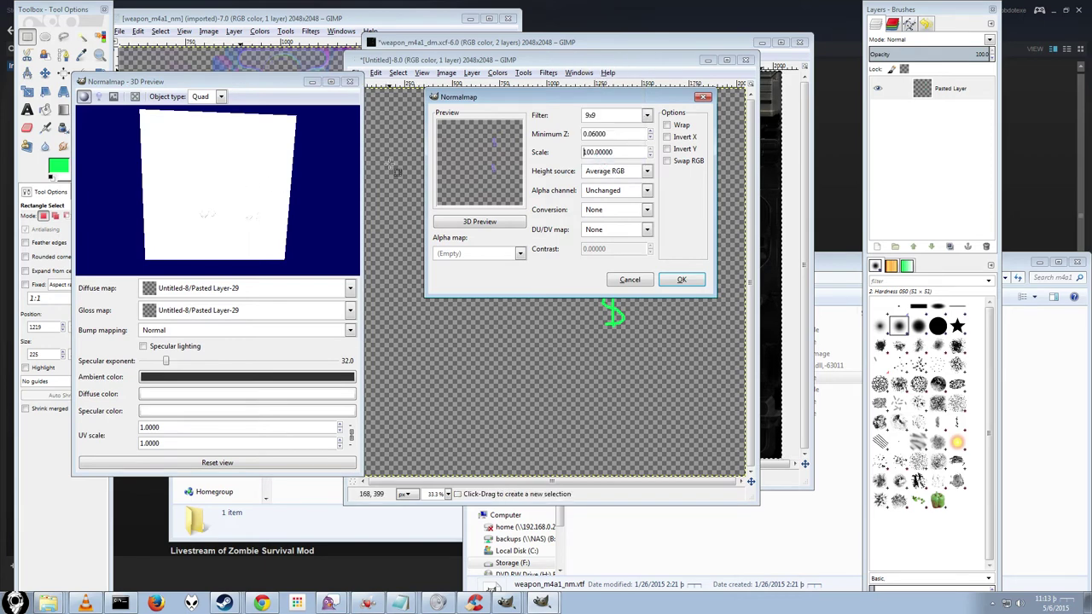
left_click(640, 116)
left_click(603, 76)
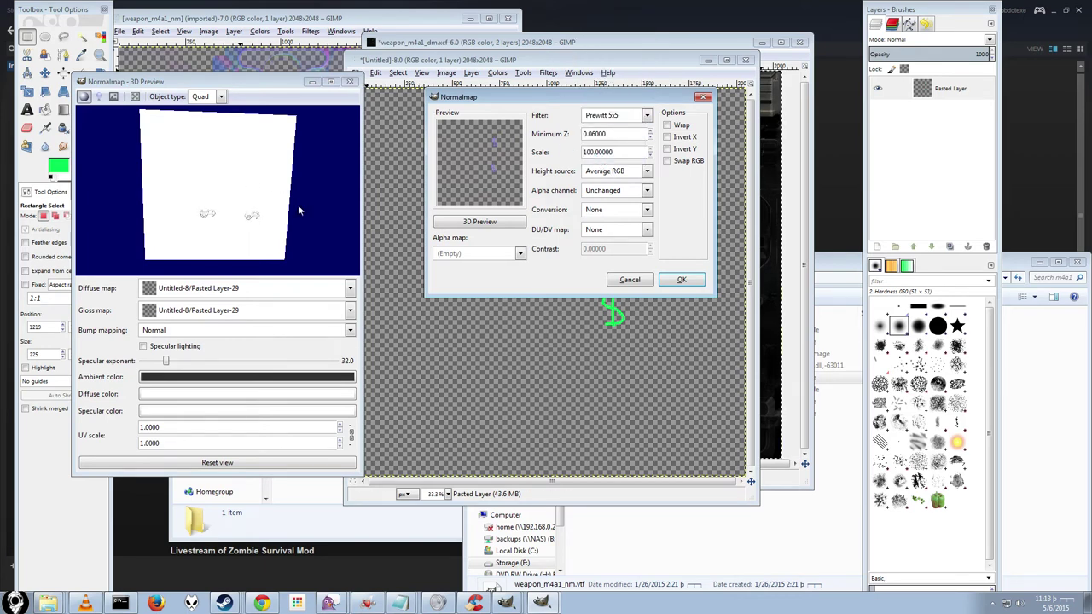
left_click_drag(260, 235, 162, 180)
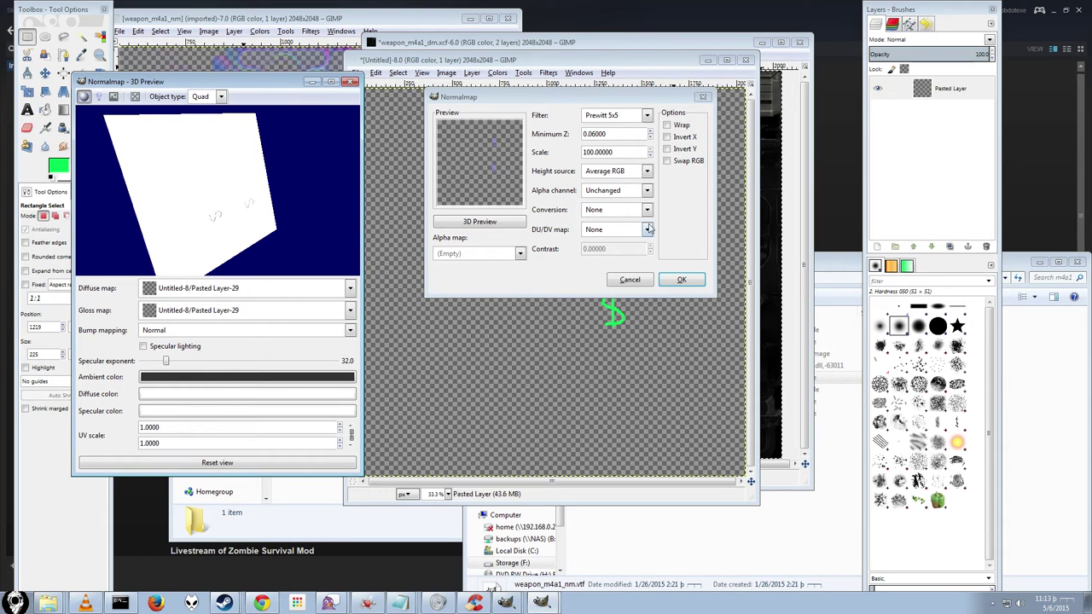
left_click(679, 279)
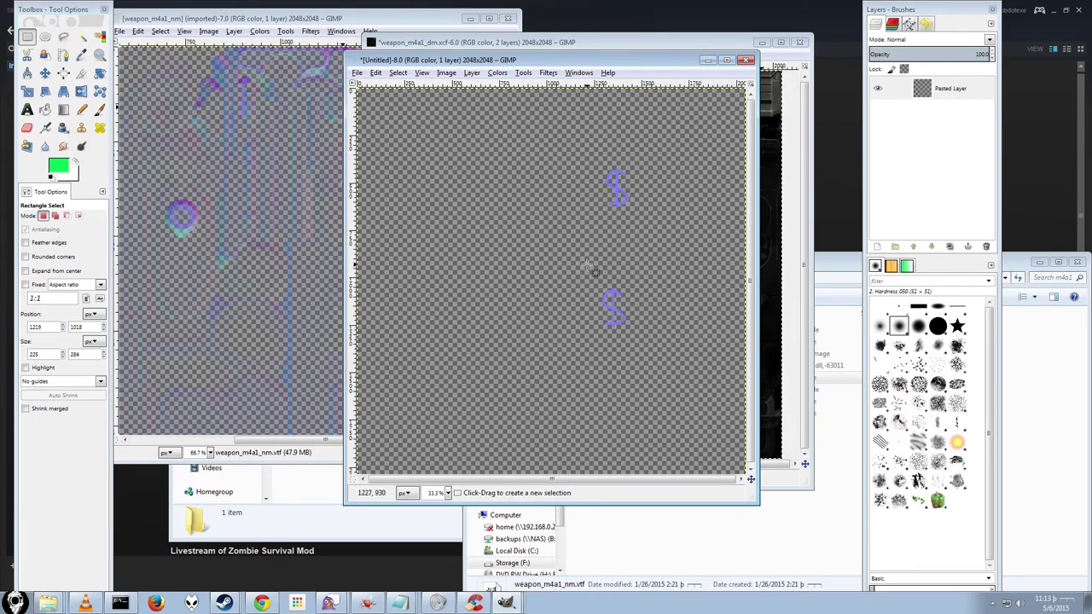
- Compare the dollar-sign normal map with the weapon_m4a1_nm normal map side by side
left_click(537, 41)
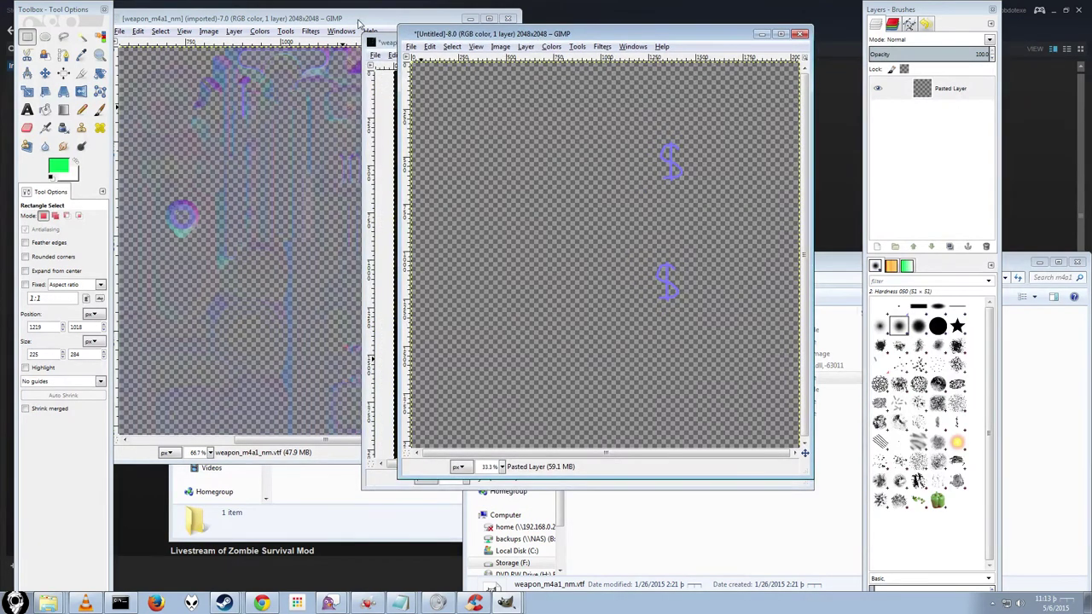
left_click(326, 22)
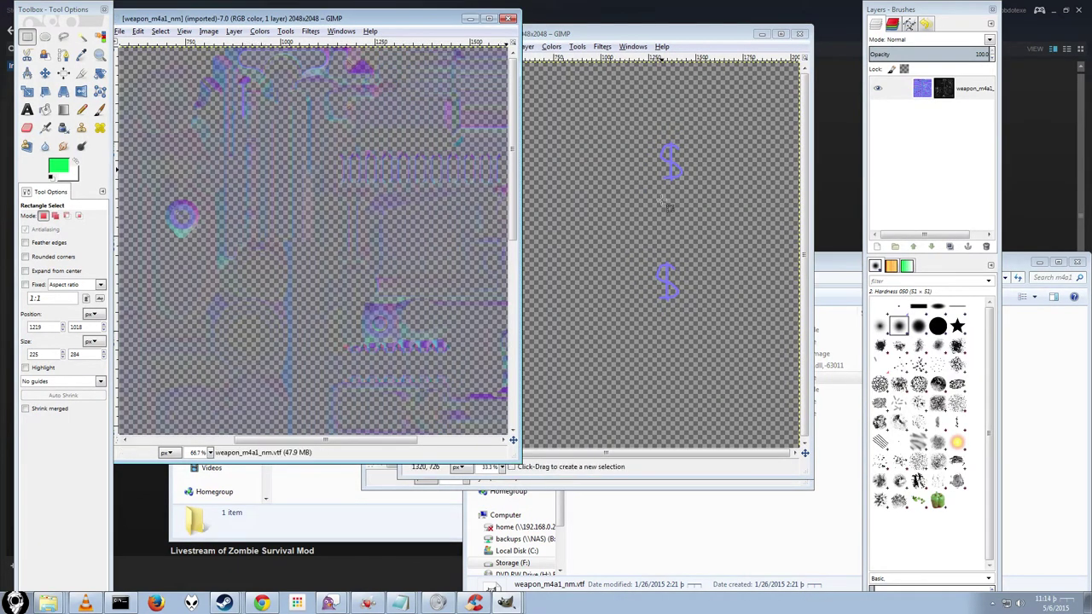
left_click(612, 40)
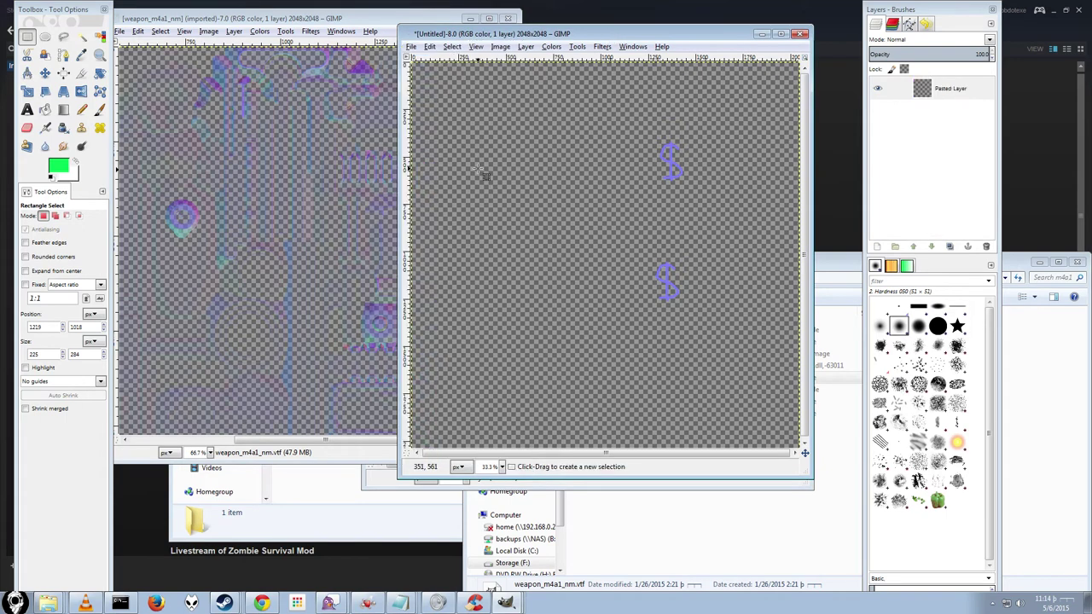
- Select the whole dollar-sign normal map image and copy it
left_click(431, 48)
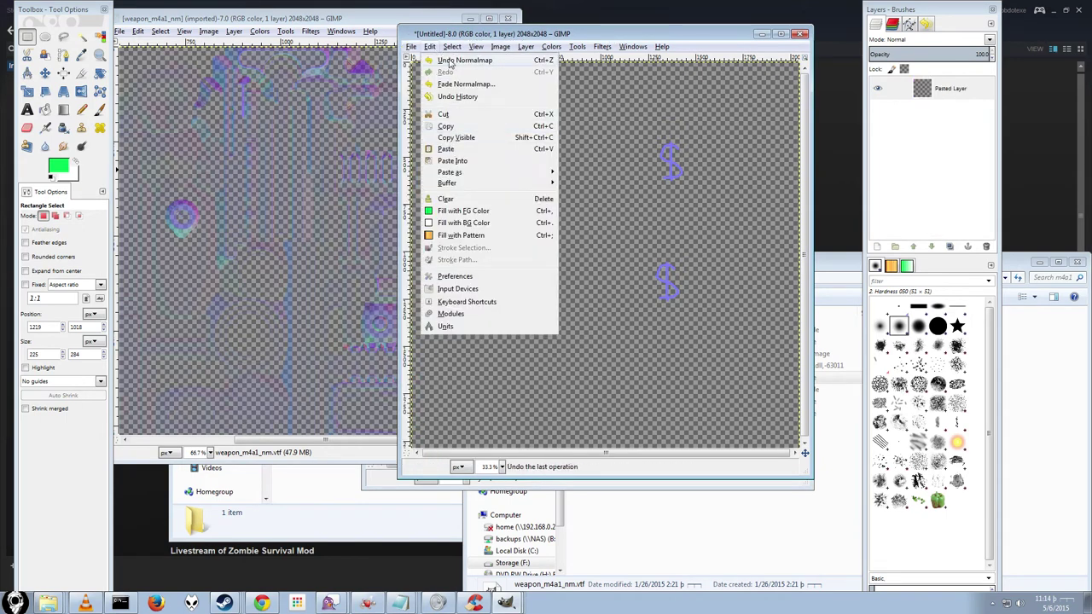
left_click(448, 47)
left_click(430, 47)
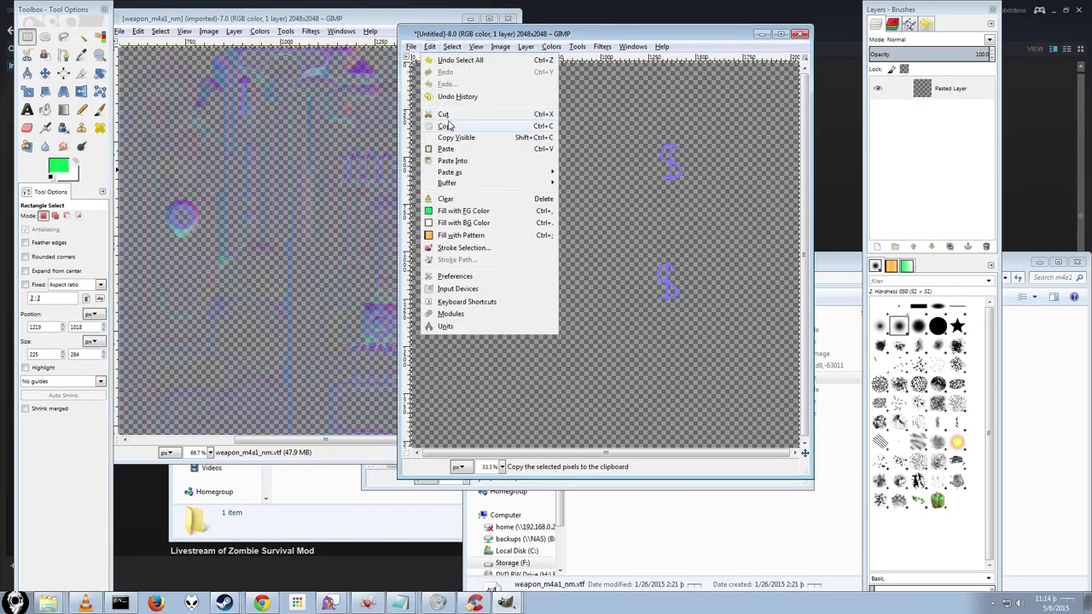
left_click(453, 126)
- Try to paste the copied dollar signs straight into the weapon_m4a1_nm image, and undo the paste
left_click(395, 41)
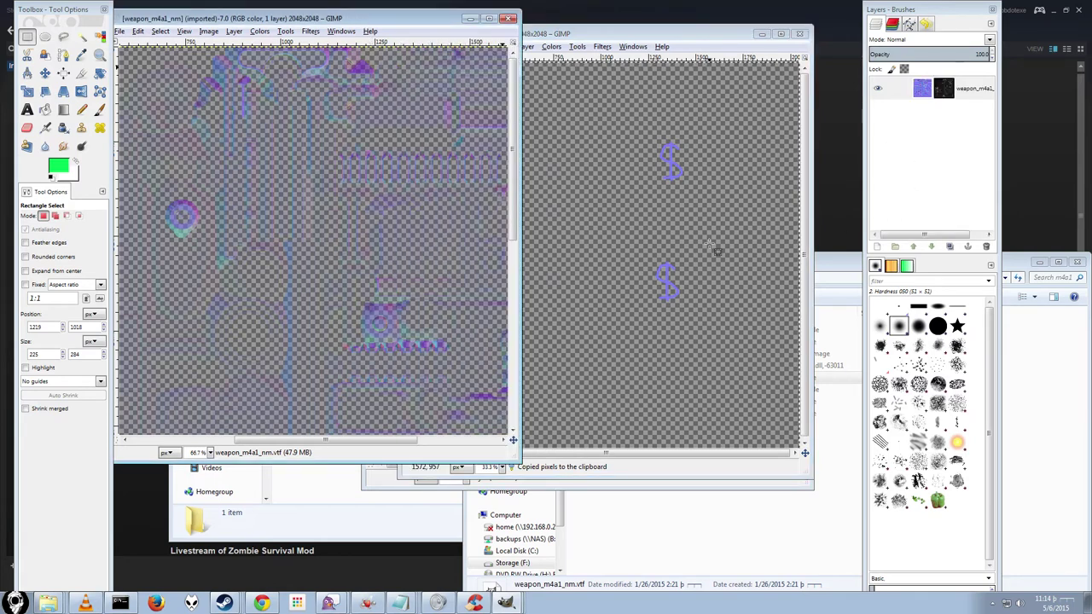
left_click_drag(413, 29, 473, 78)
left_click(201, 79)
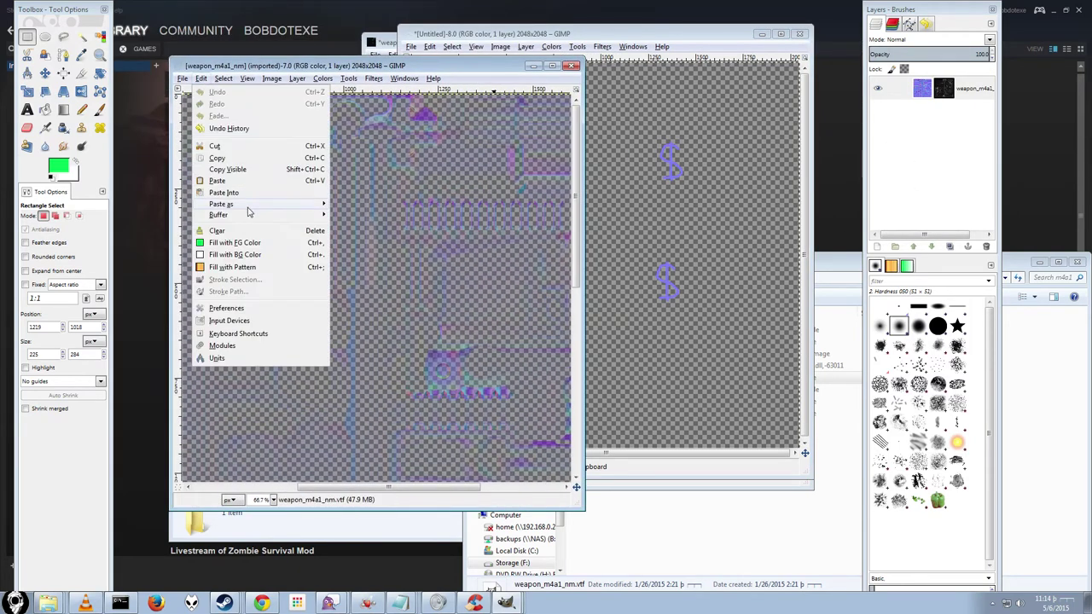
left_click(241, 184)
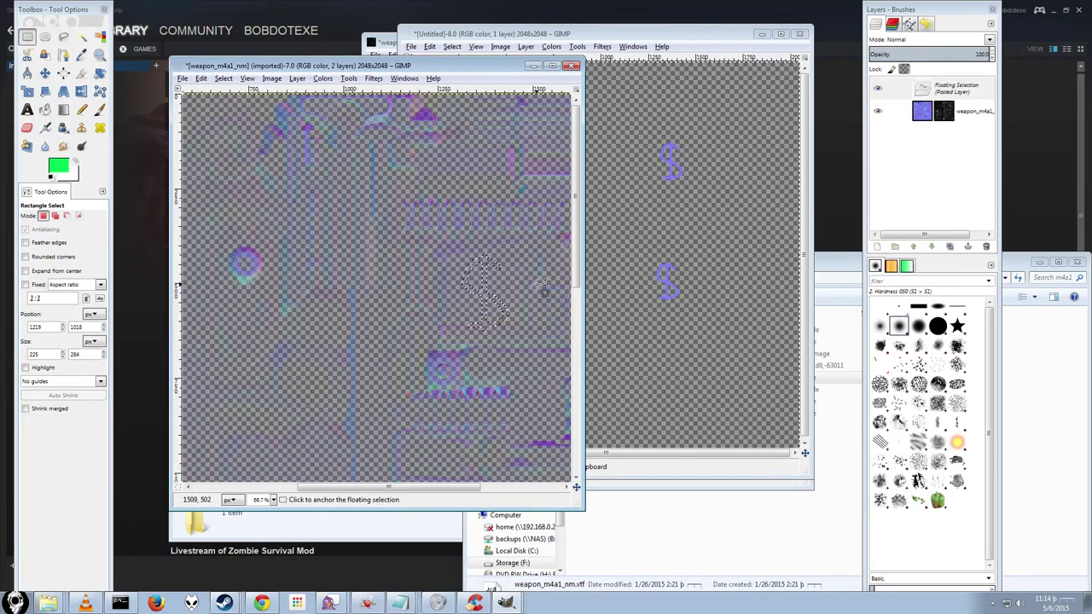
key("ctrl+h")
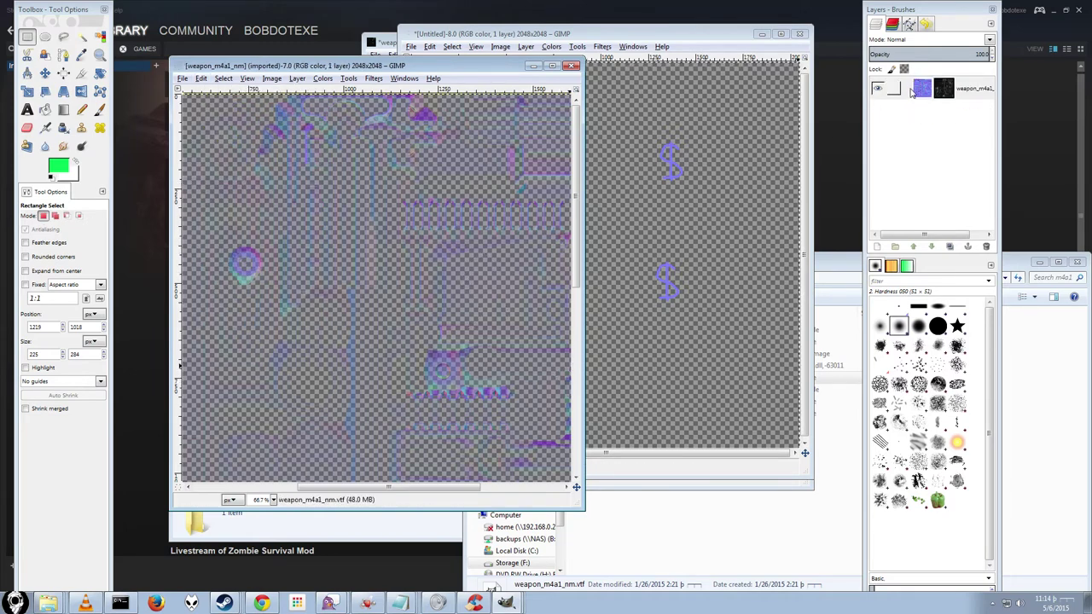
- Select the whole weapon_m4a1_nm image, paste the copied dollar signs onto its layer and anchor the floating selection
left_click(223, 78)
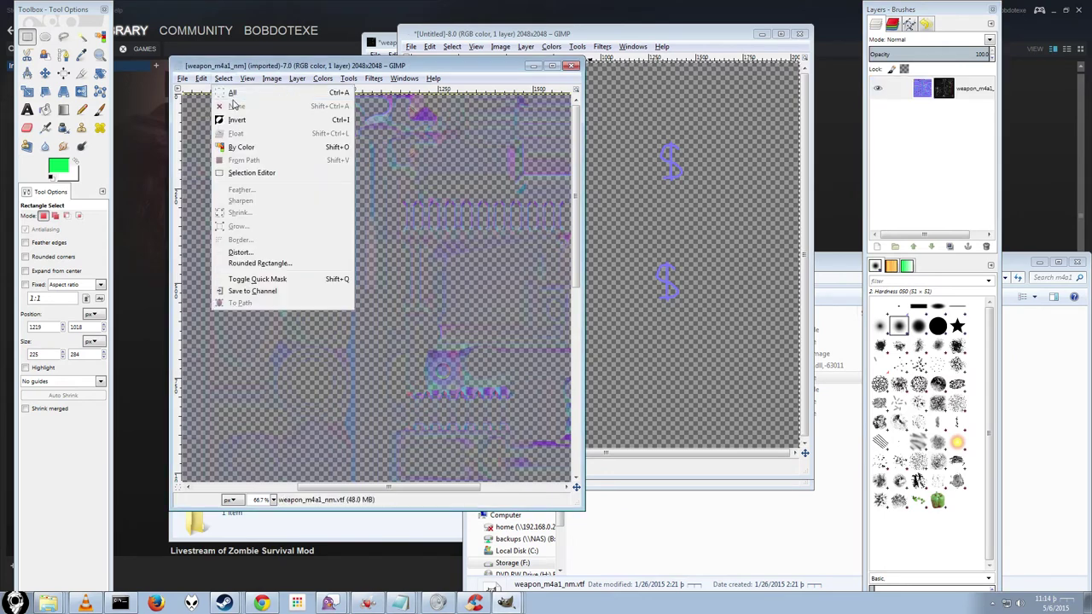
left_click(232, 93)
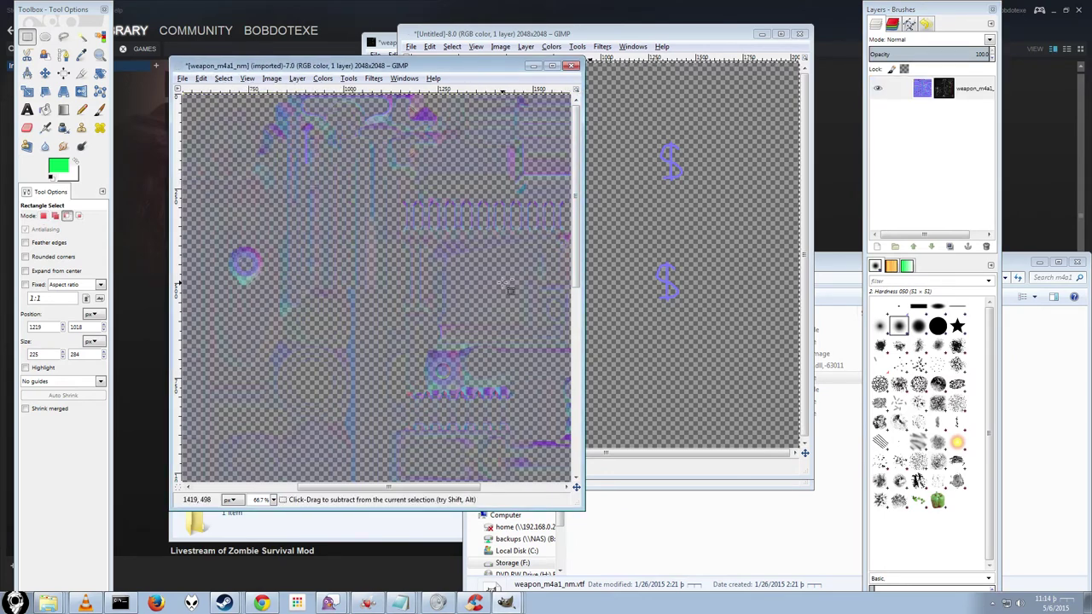
key("ctrl+v")
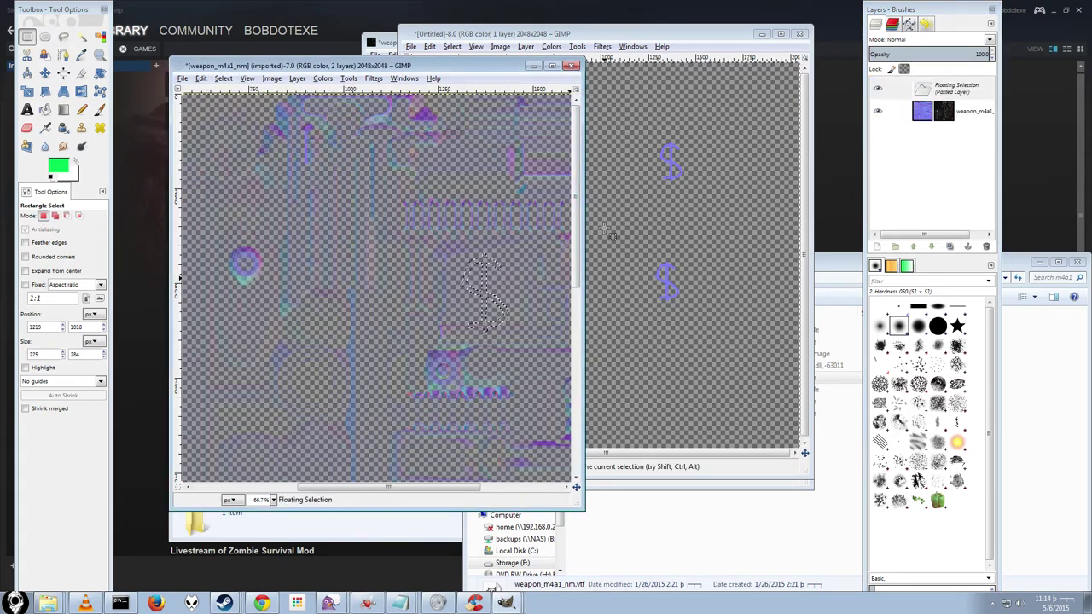
scroll(551, 279, "down", 2)
scroll(423, 268, "right", 2)
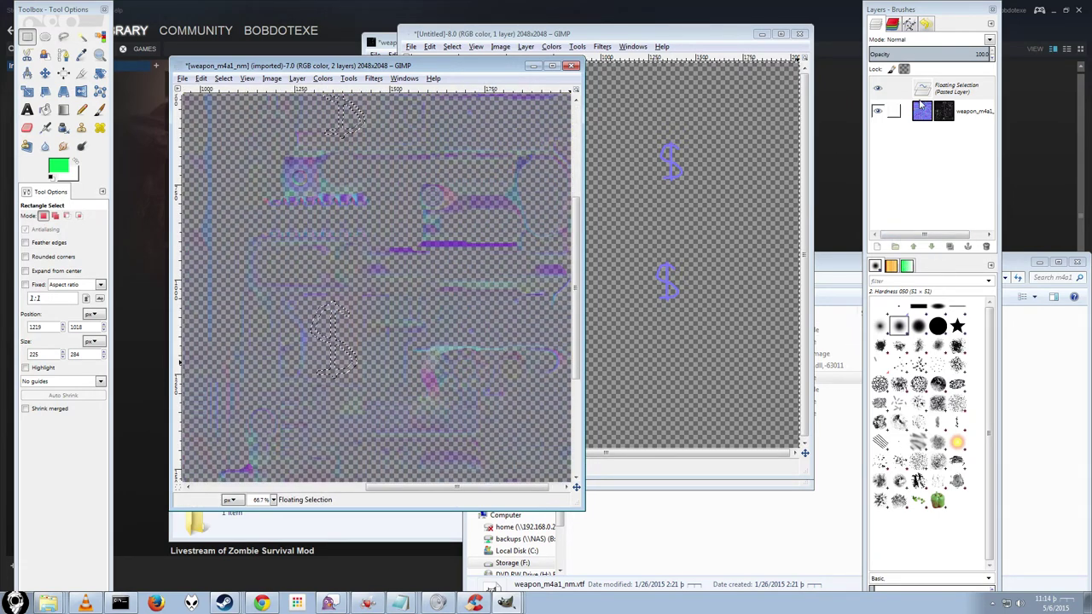
left_click(967, 247)
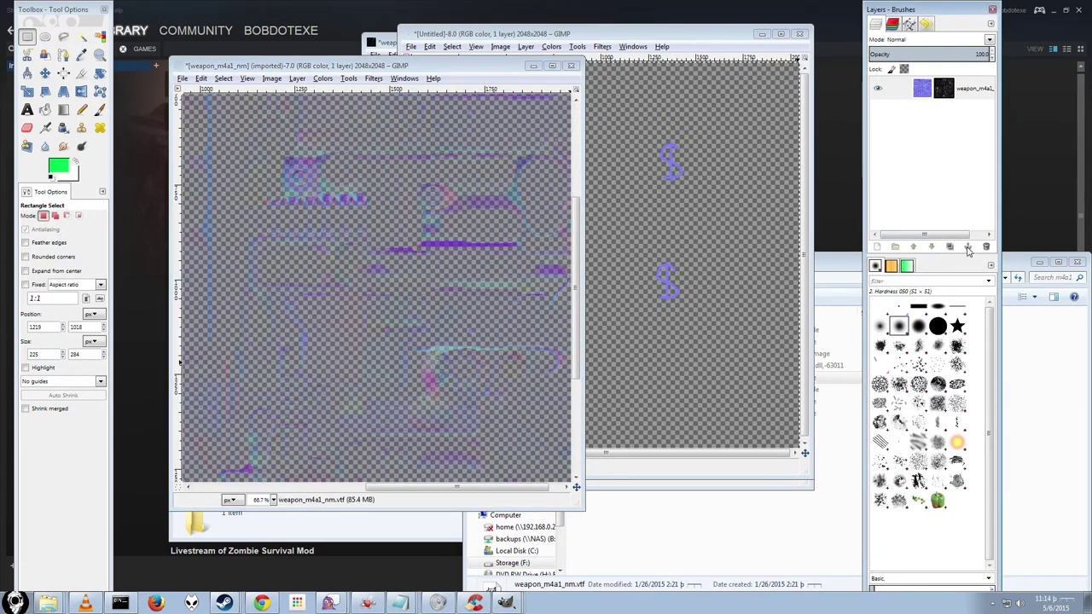
- Make the weapon_m4a1_nm layer mask active, paste the dollar signs into it and anchor them
left_click(945, 96)
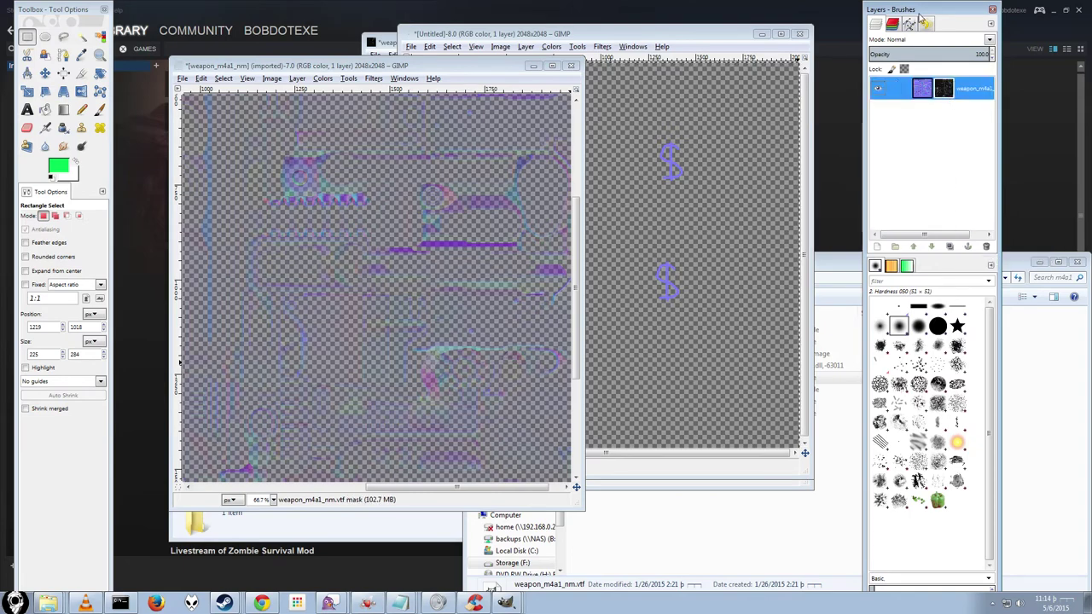
mouse_move(921, 15)
left_mouse_down()
mouse_move(320, 128)
mouse_move(459, 125)
mouse_move(893, 75)
mouse_move(858, 43)
left_mouse_up()
left_click(879, 119)
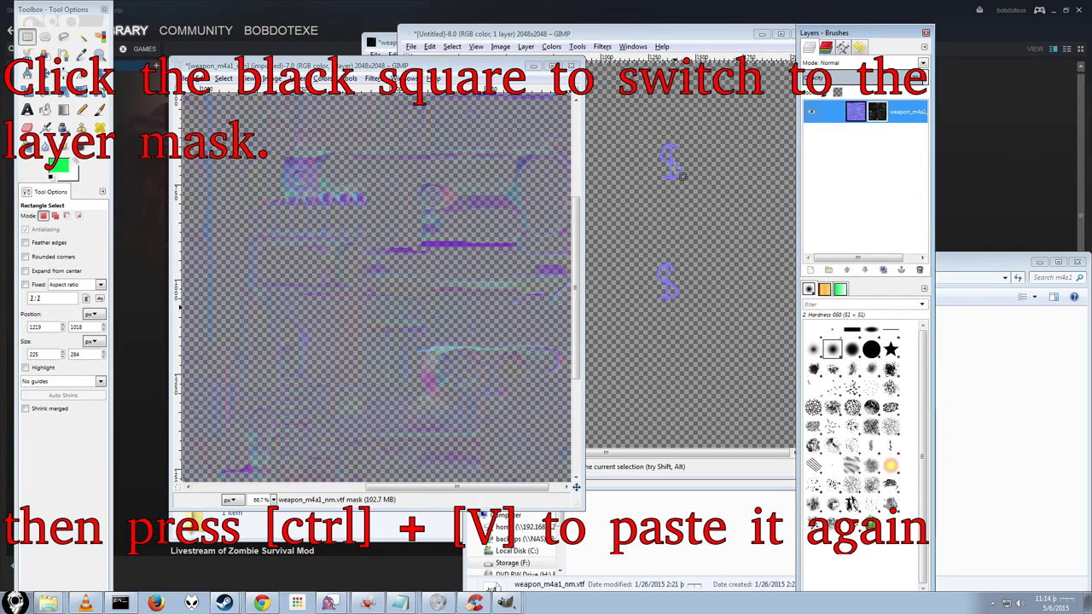
key("ctrl+v")
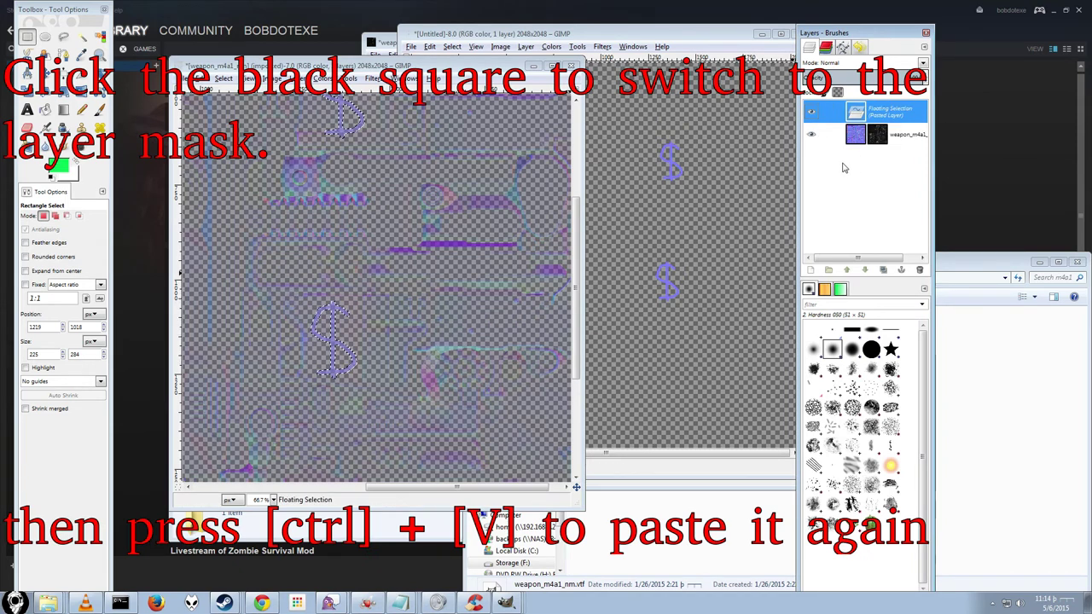
left_click(898, 271)
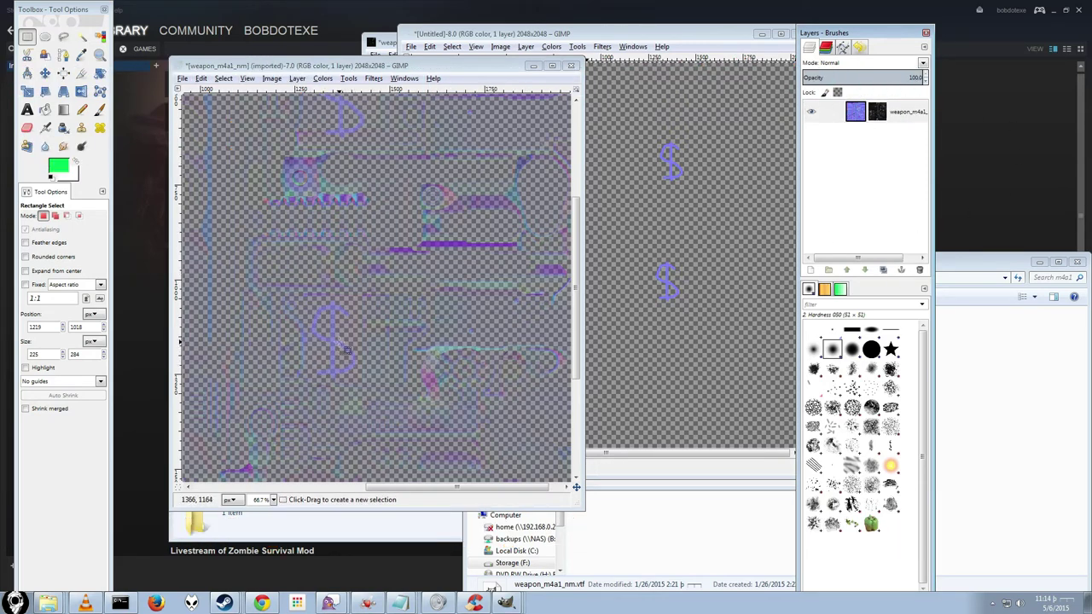
scroll(339, 339, "up", 2)
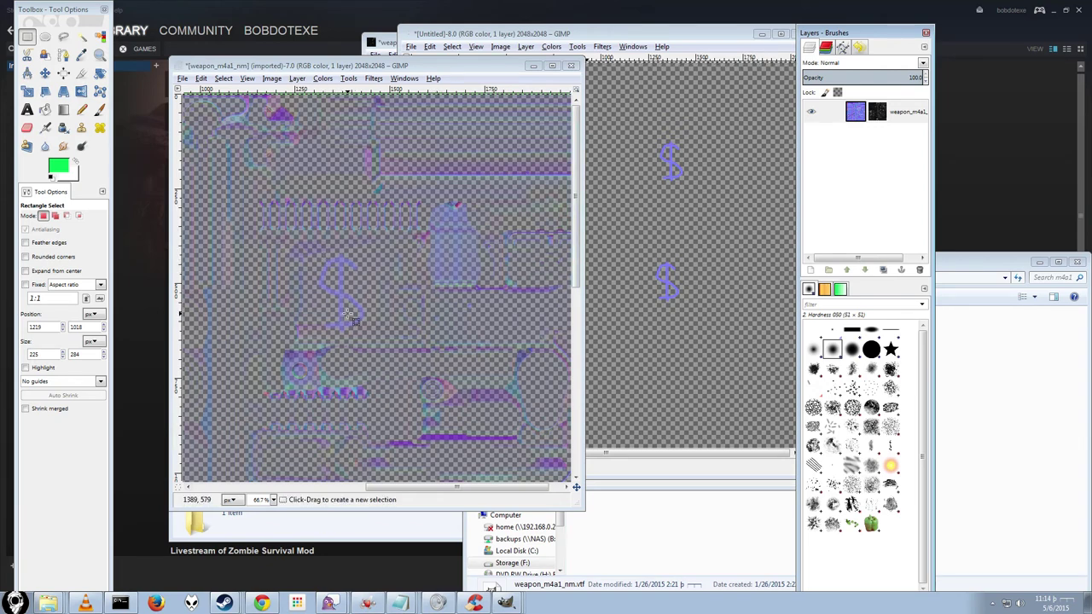
- Export the image as weapon_m4a1_nm.vtf to F:\SteamLibrary\steamapps\common\insurgency2\insurgency\custom\skins\materials\models\weapons\m4a1
left_click(182, 78)
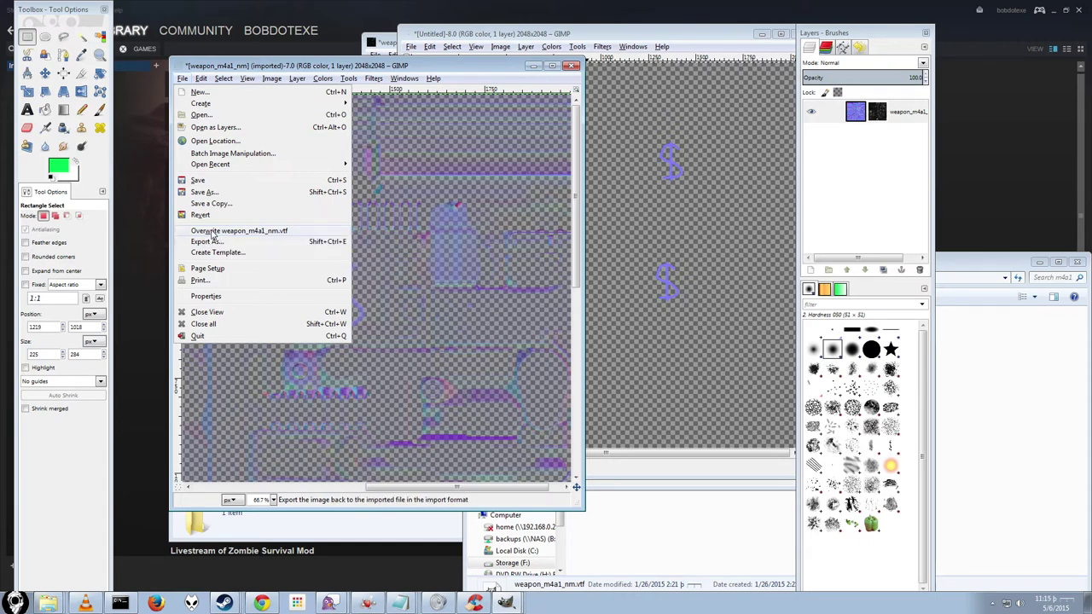
left_click(213, 242)
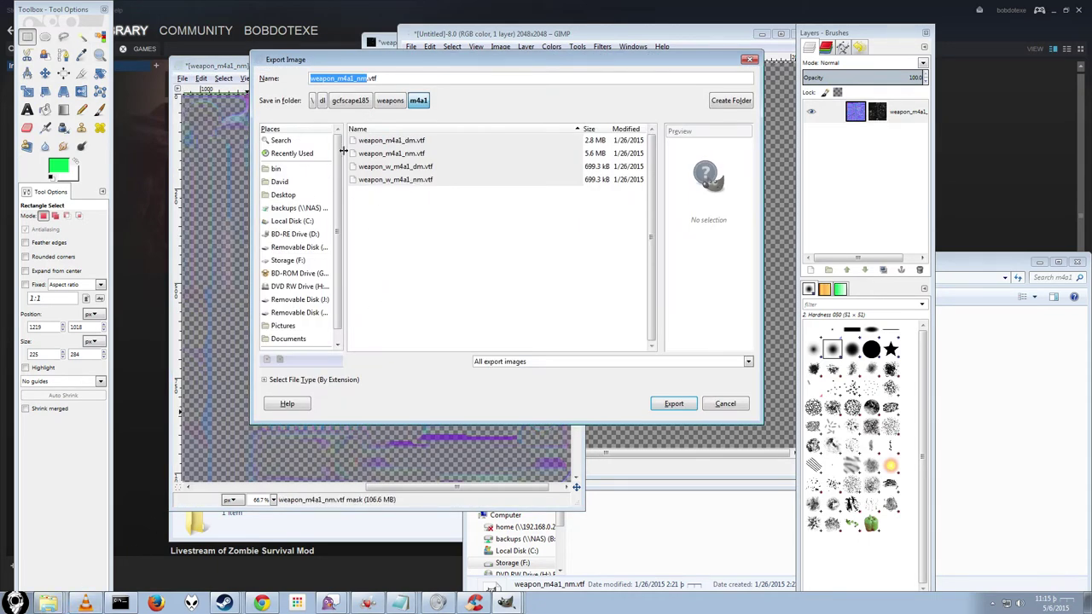
key("alt+Tab")
left_click(315, 81)
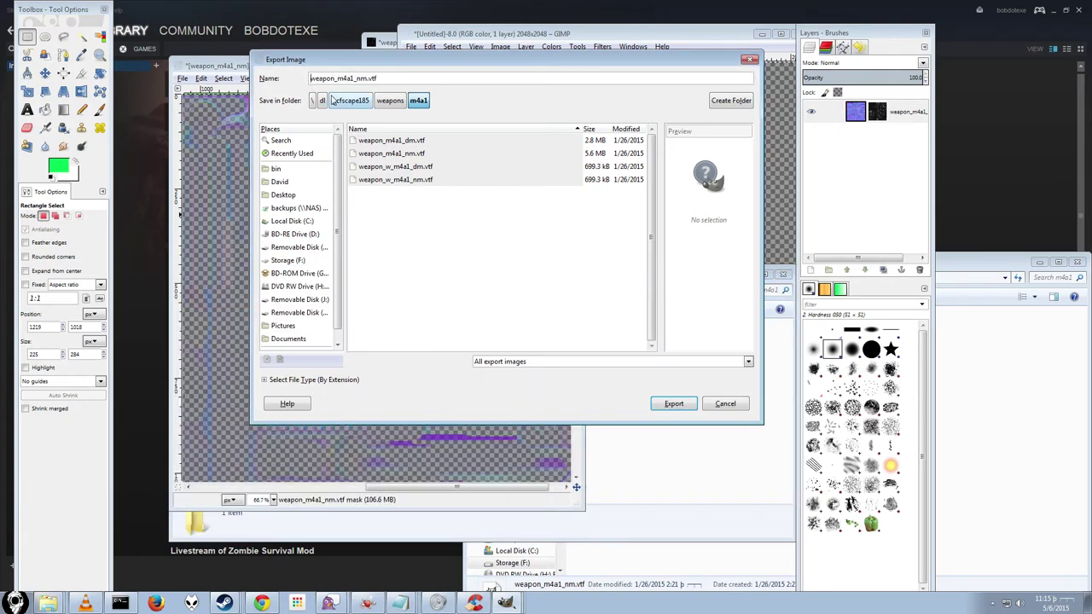
type("F:\\SteamLibrary\\steamapps\\common\\insurgency2\\insurgency\\custom\\skins\\materials\\models\\weapons\\m4a1")
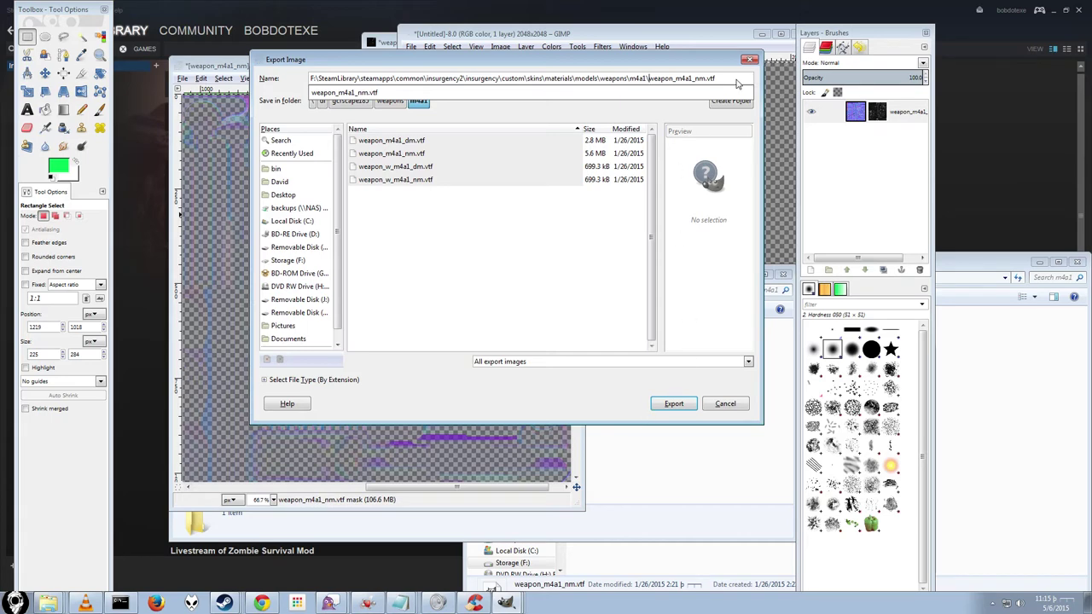
left_click(674, 406)
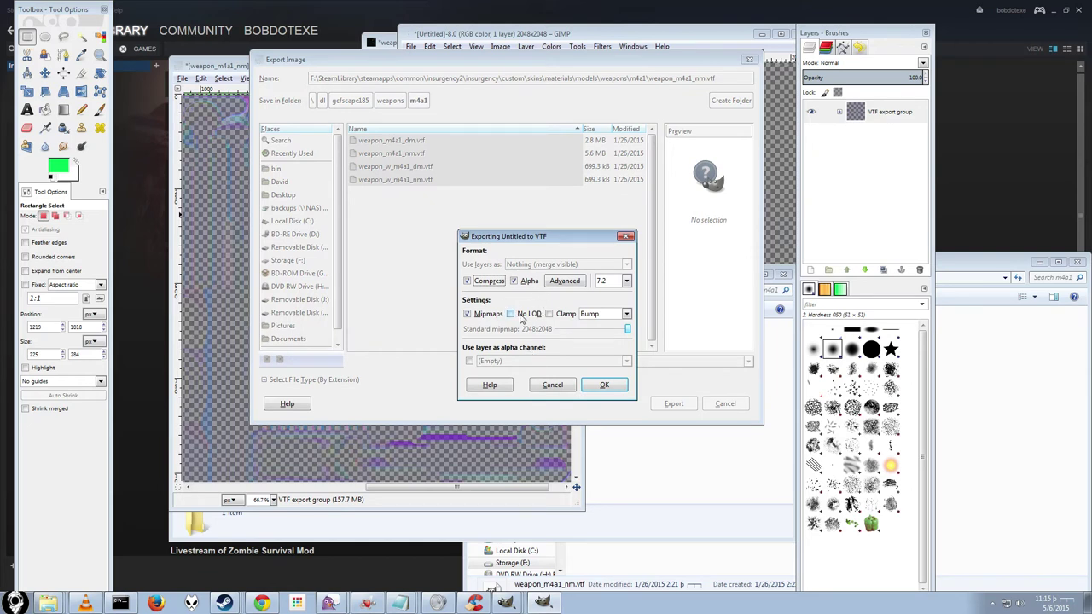
- Choose the advanced RGBA8888 pixel format for the VTF and complete the export
left_click(563, 282)
left_click(506, 376)
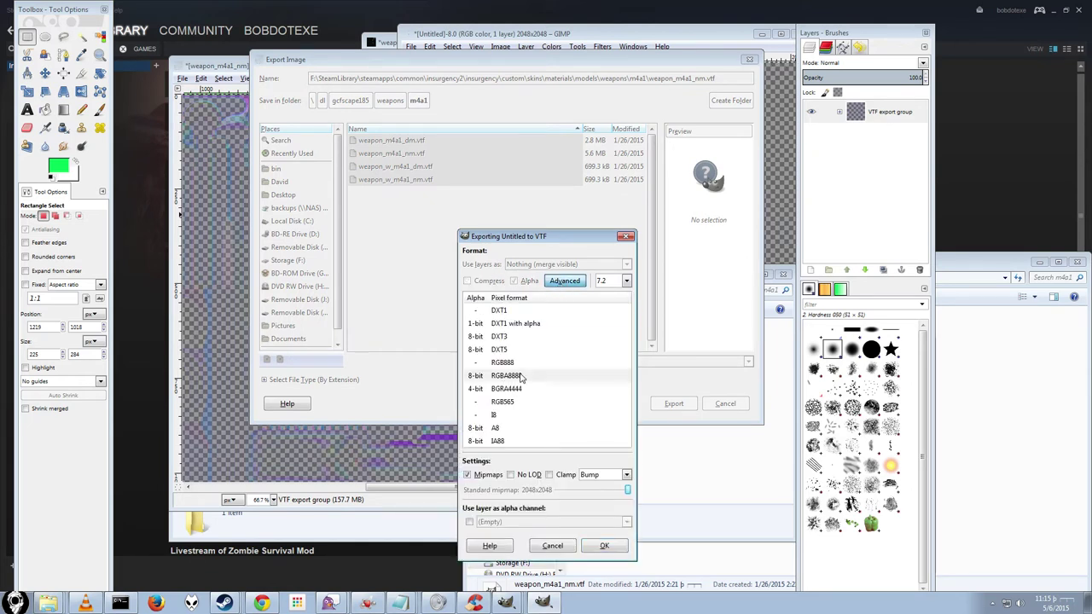
left_click(604, 546)
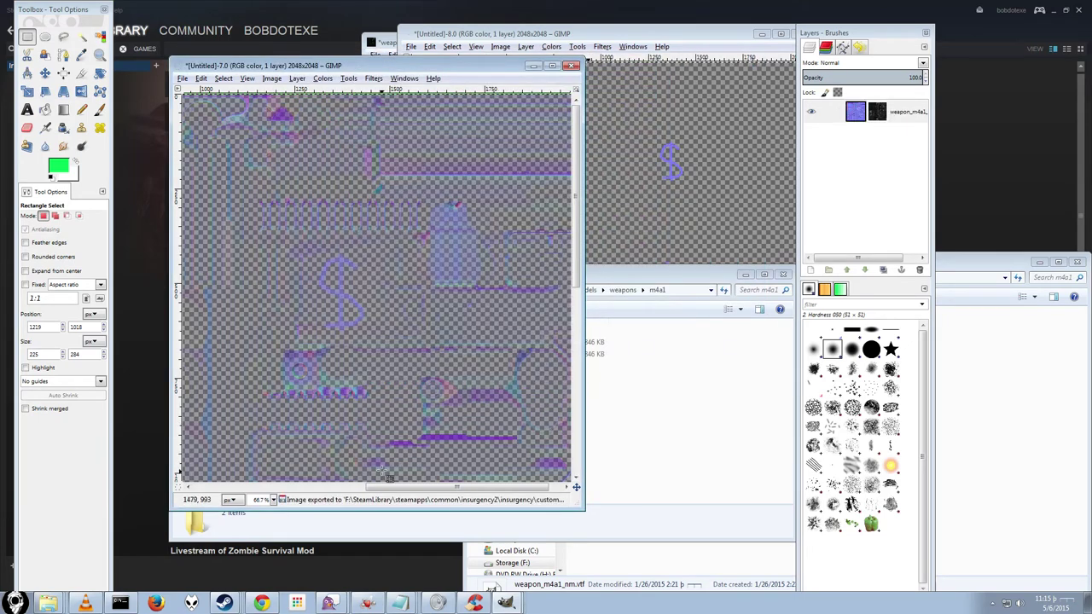
- Switch to the file explorer, go up to the insurgency2 folder, open its bin folder and maximize the window
left_click_drag(402, 489, 414, 458)
left_click(648, 435)
left_click_drag(604, 275, 584, 58)
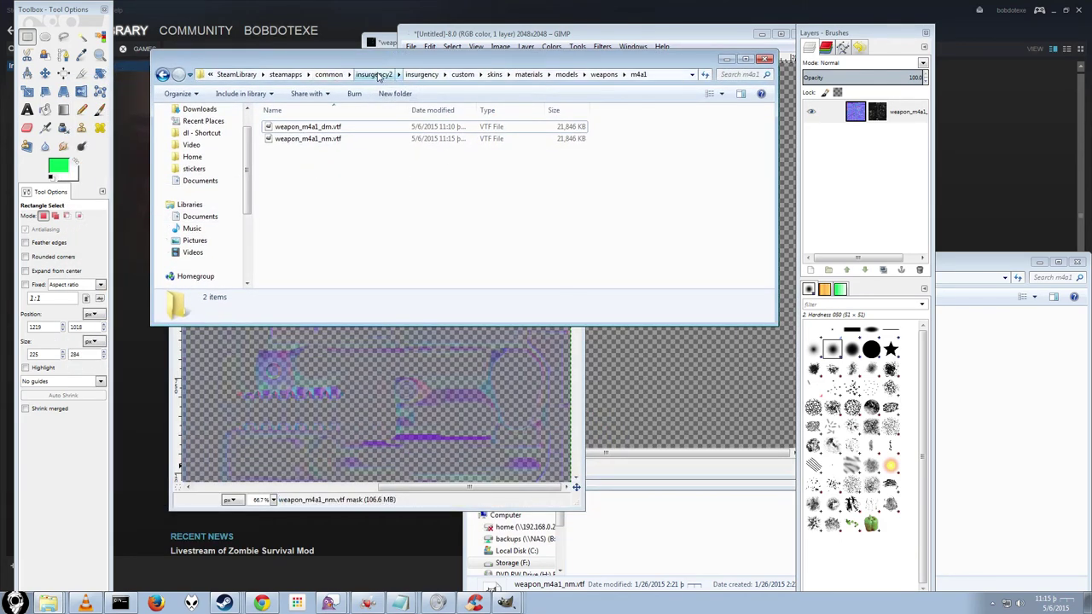
left_click(393, 75)
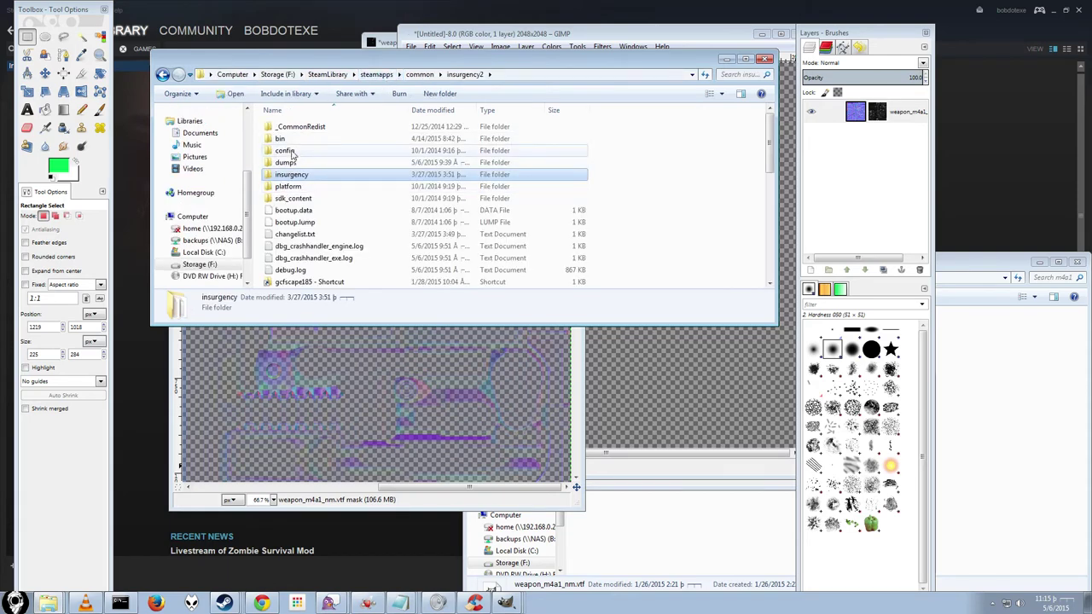
double_click(281, 139)
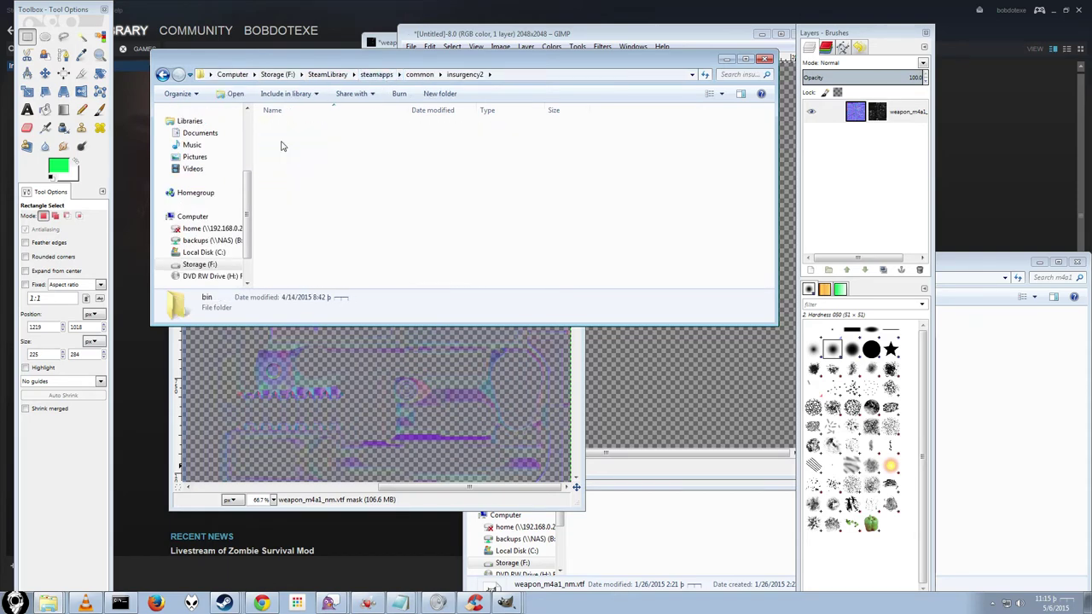
left_click(746, 59)
- Run SDKLauncher.exe from the bin folder and start the Half-Life Model Viewer from it
left_click(219, 300)
scroll(219, 307, "down", 5)
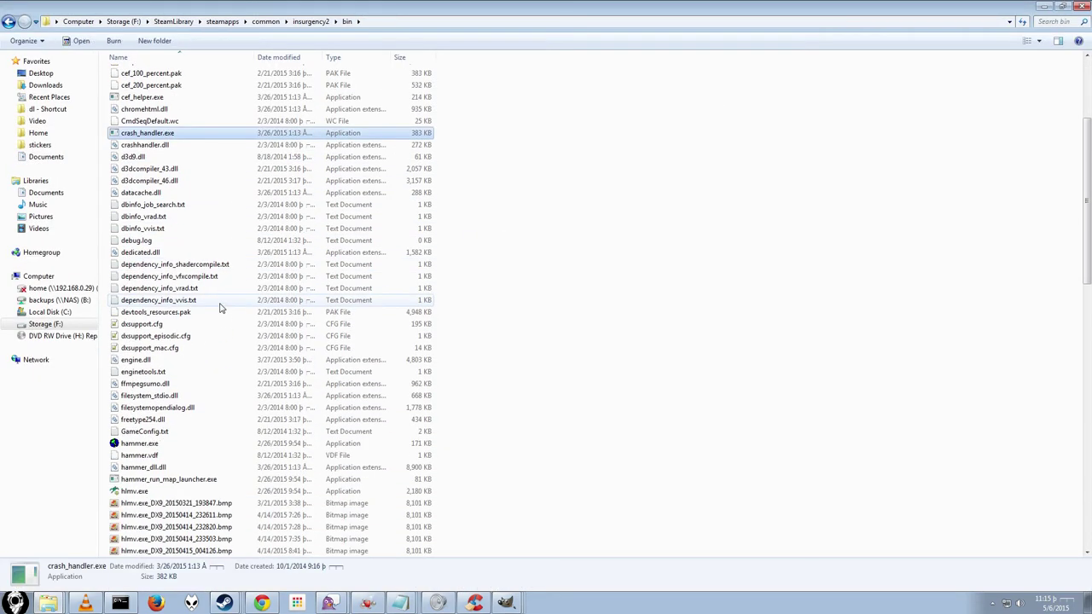
scroll(219, 307, "down", 7)
scroll(167, 303, "down", 5)
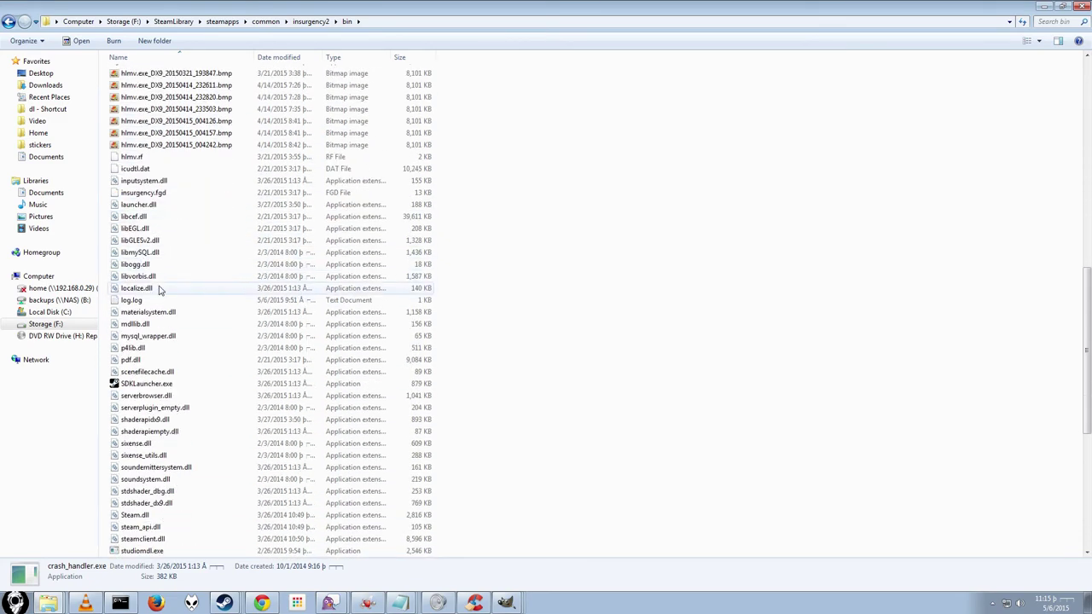
scroll(166, 303, "down", 4)
double_click(174, 240)
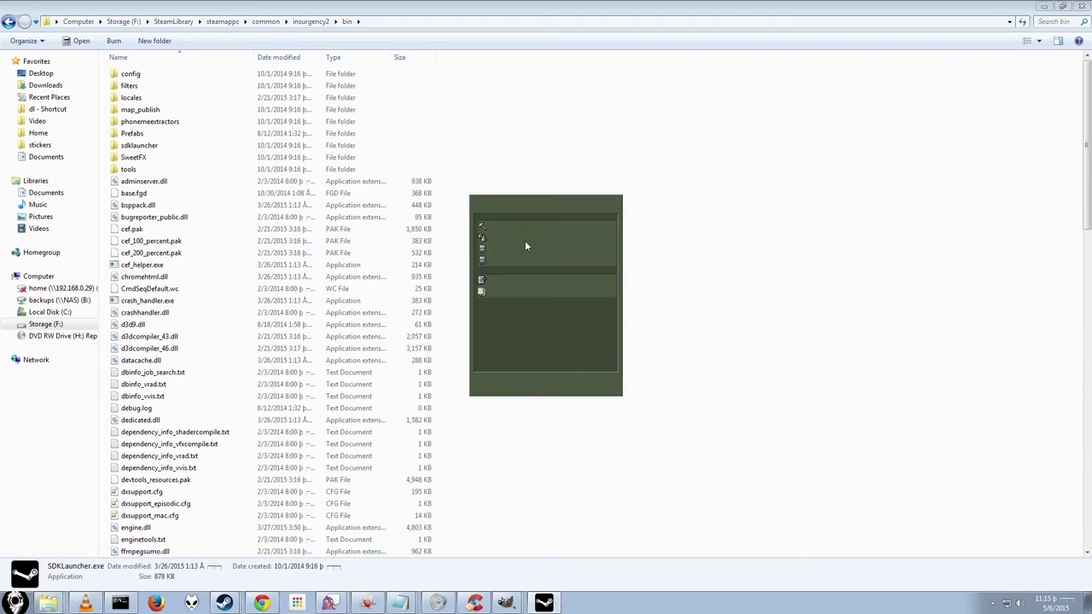
double_click(492, 237)
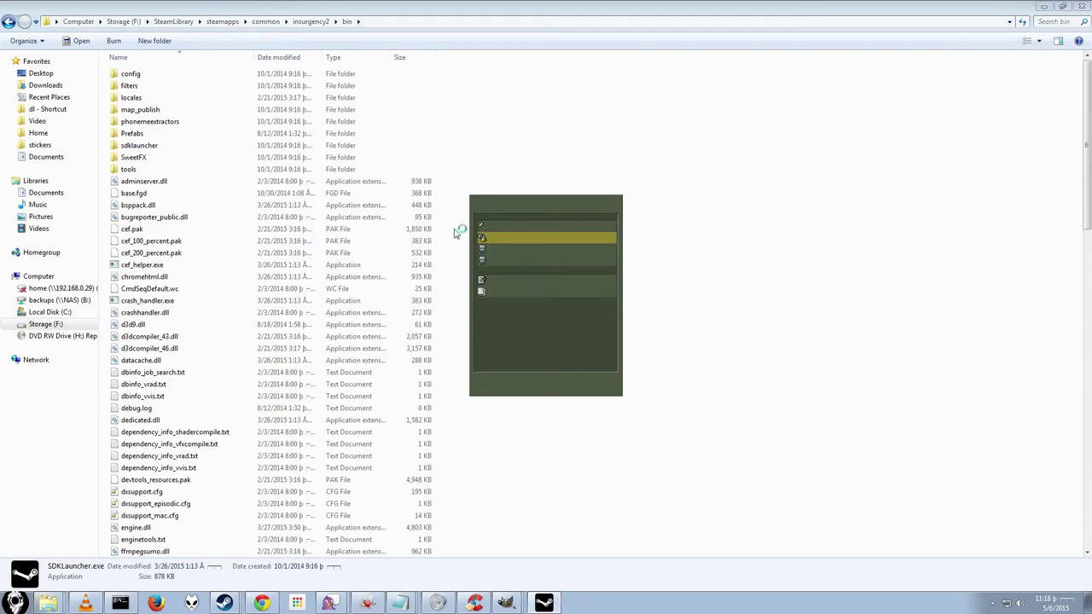
double_click(512, 238)
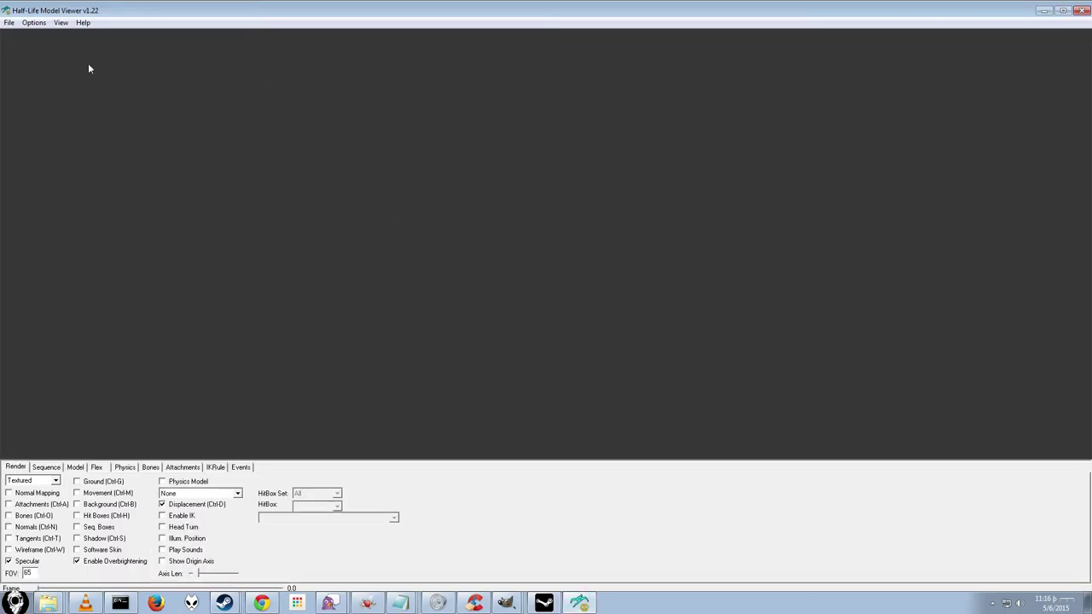
- Load the first-person model v_m4a1.mdl from the models\weapons folder
left_click(10, 23)
left_click(35, 36)
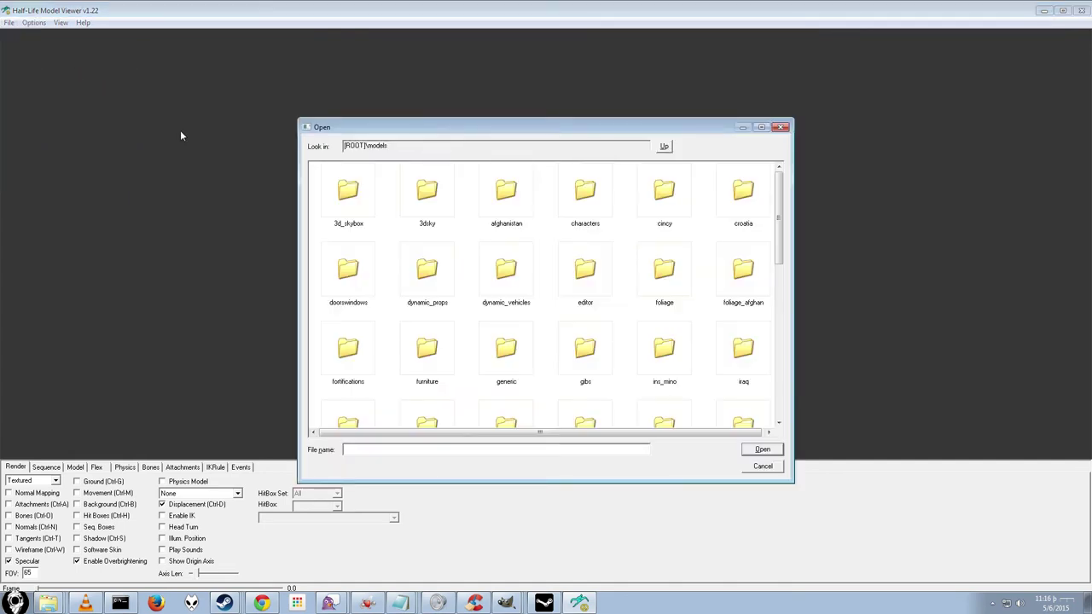
left_click(418, 261)
scroll(427, 195, "down", 10)
double_click(743, 349)
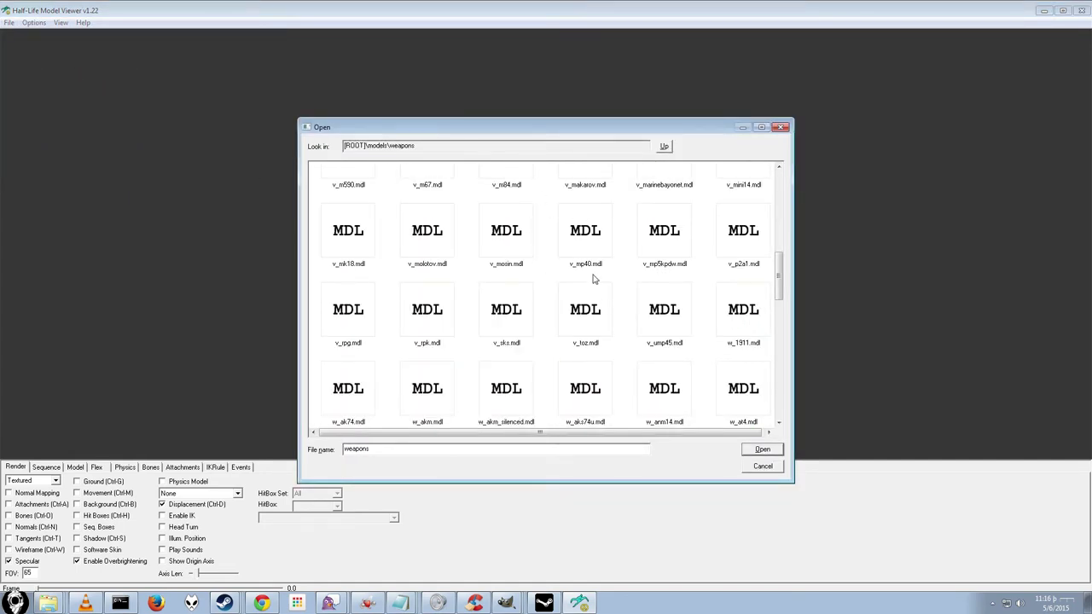
left_click(498, 260)
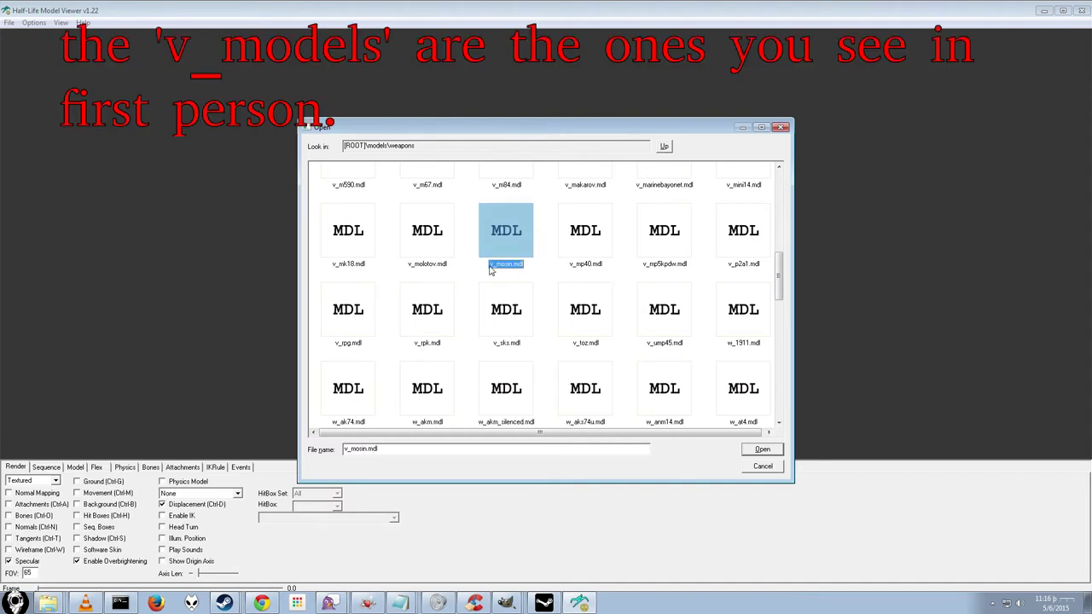
scroll(537, 303, "up", 5)
left_click(506, 194)
scroll(629, 238, "down", 3)
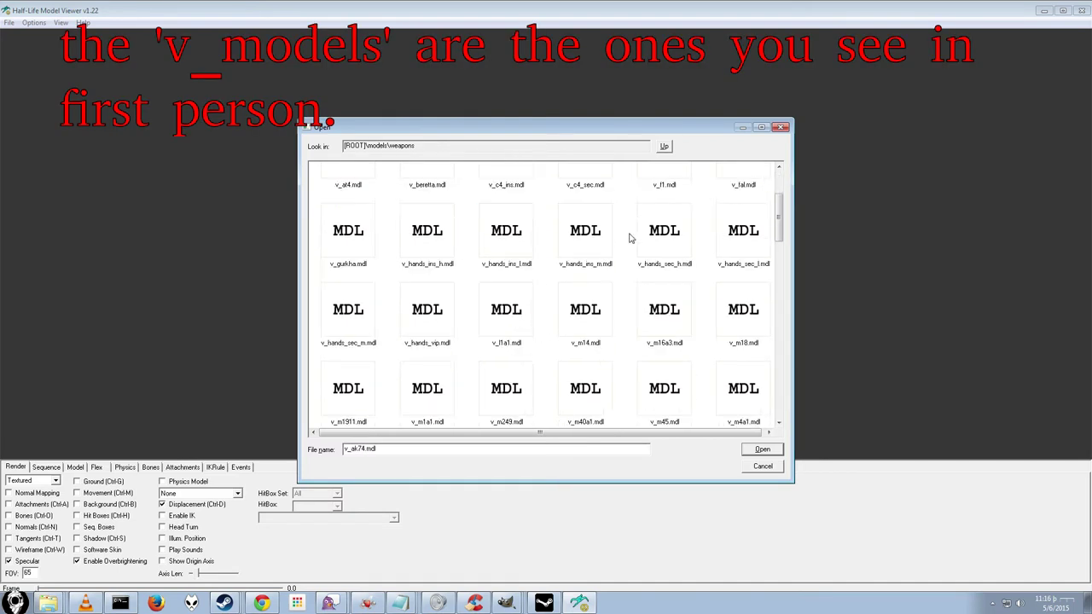
double_click(734, 401)
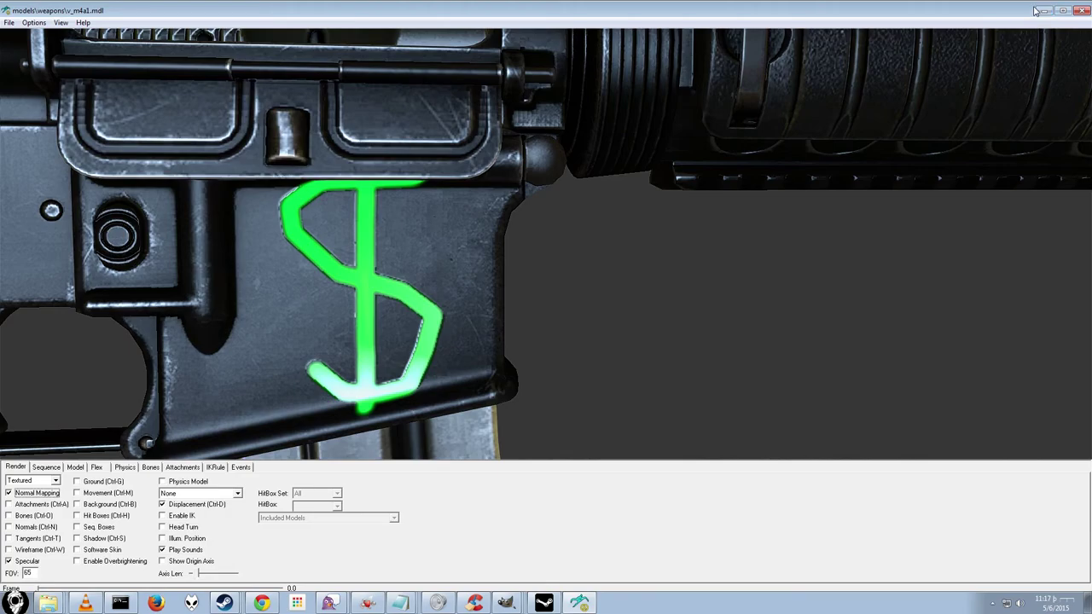
- Minimize the model viewer, search Google Images in Chrome for "lion head tribal tatoo", and preview the Tribal Lion Head picture
left_click(1036, 10)
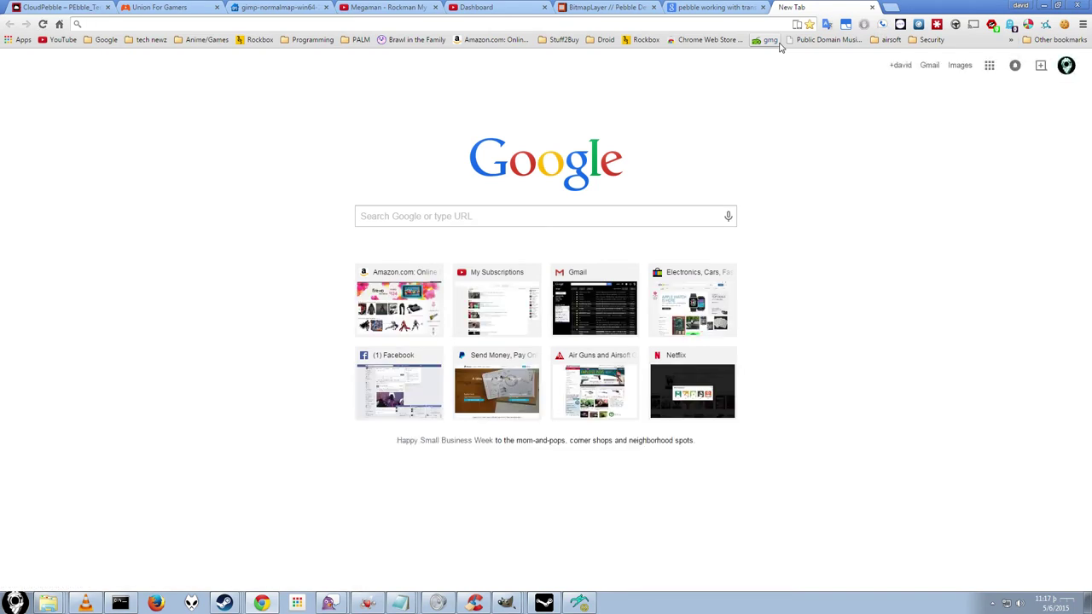
type("lion head tri")
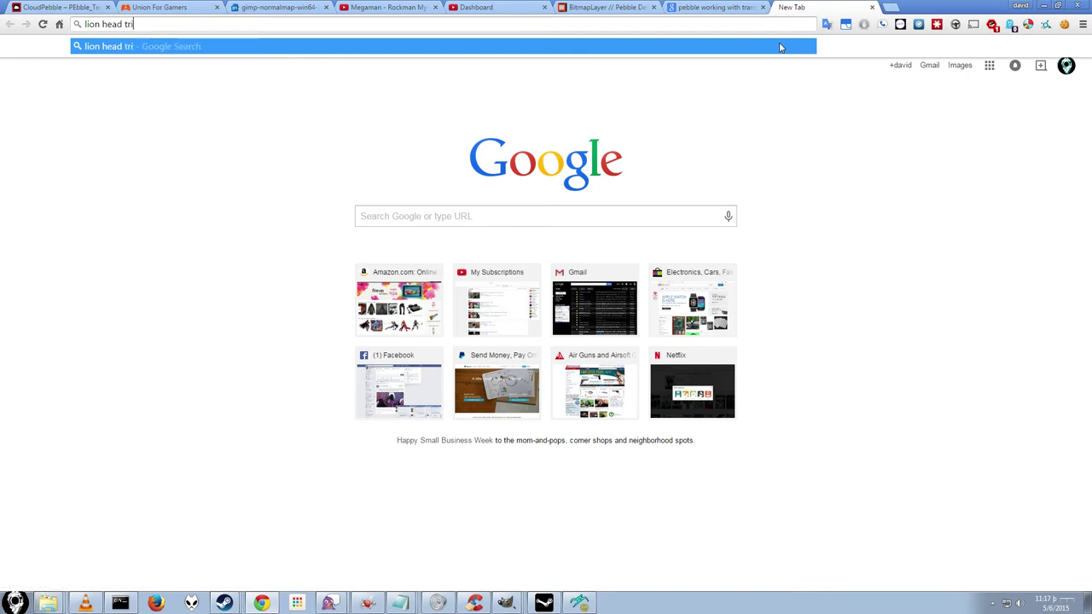
type("tatoo")
key("Return")
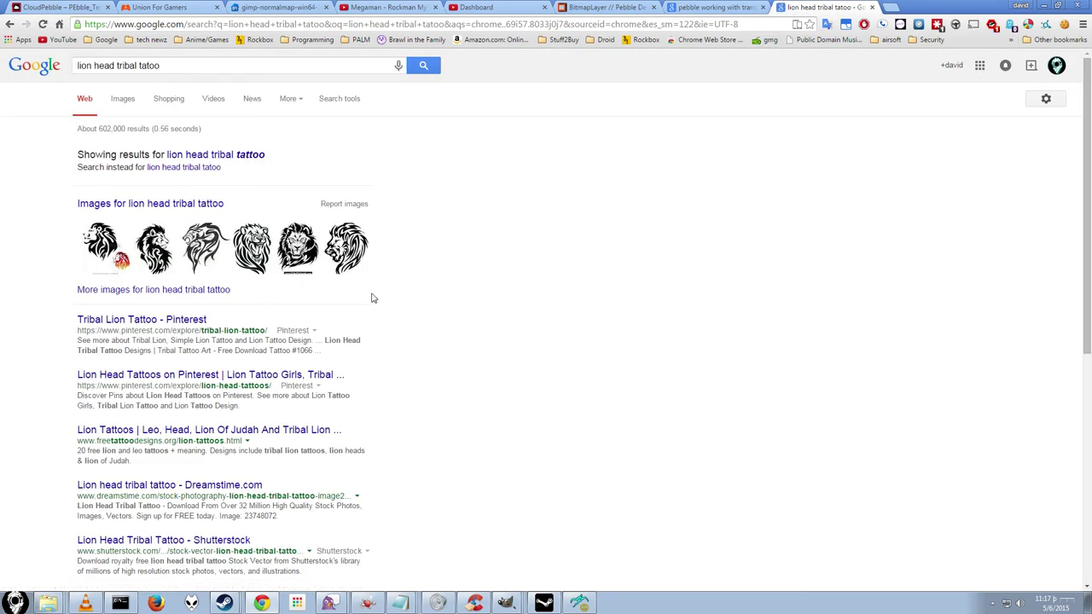
left_click(122, 99)
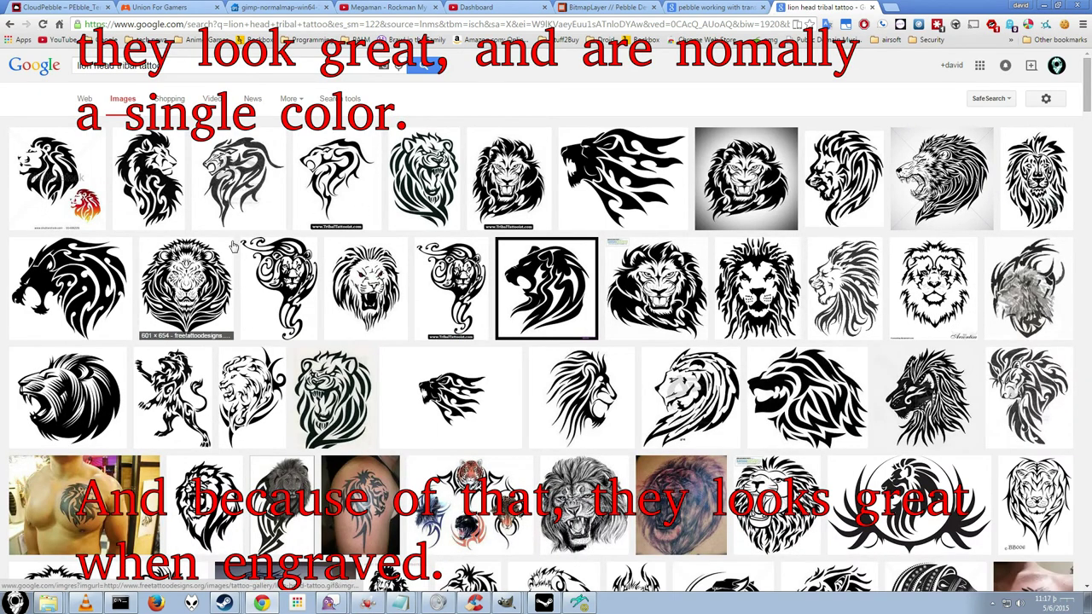
left_click(92, 263)
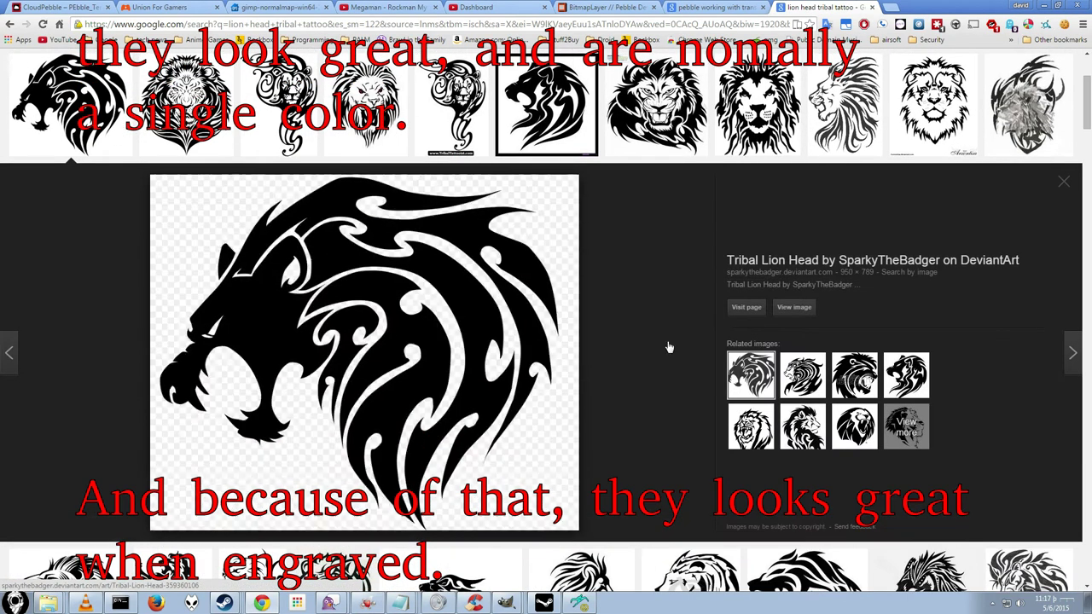
- Open the full-size tribal lion head image, select it by color in GIMP and paste it into the weapon_m4a1_dm texture
left_click(797, 308)
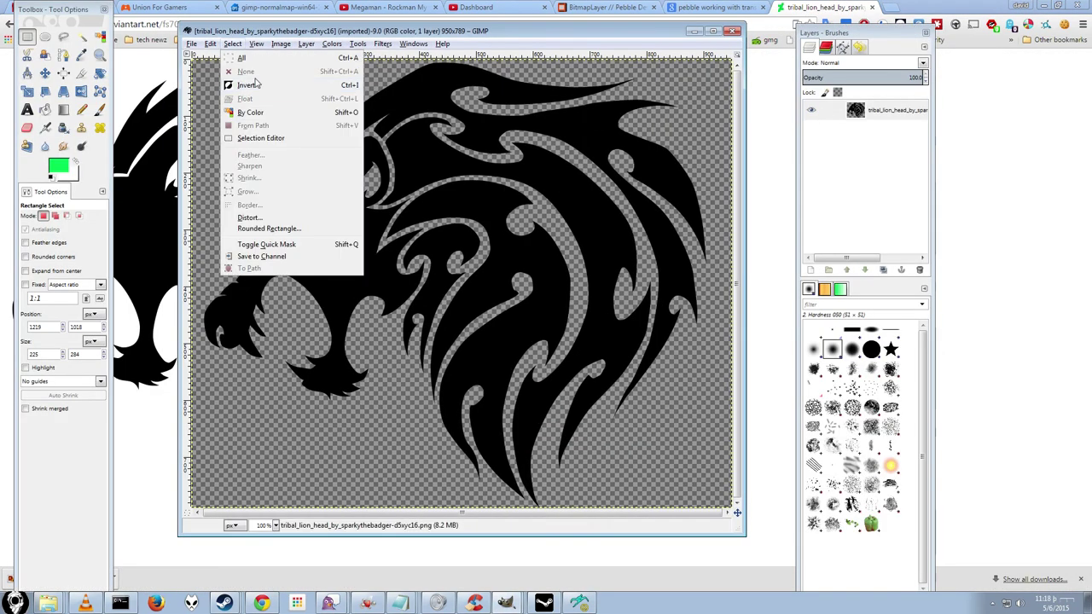
left_click(267, 110)
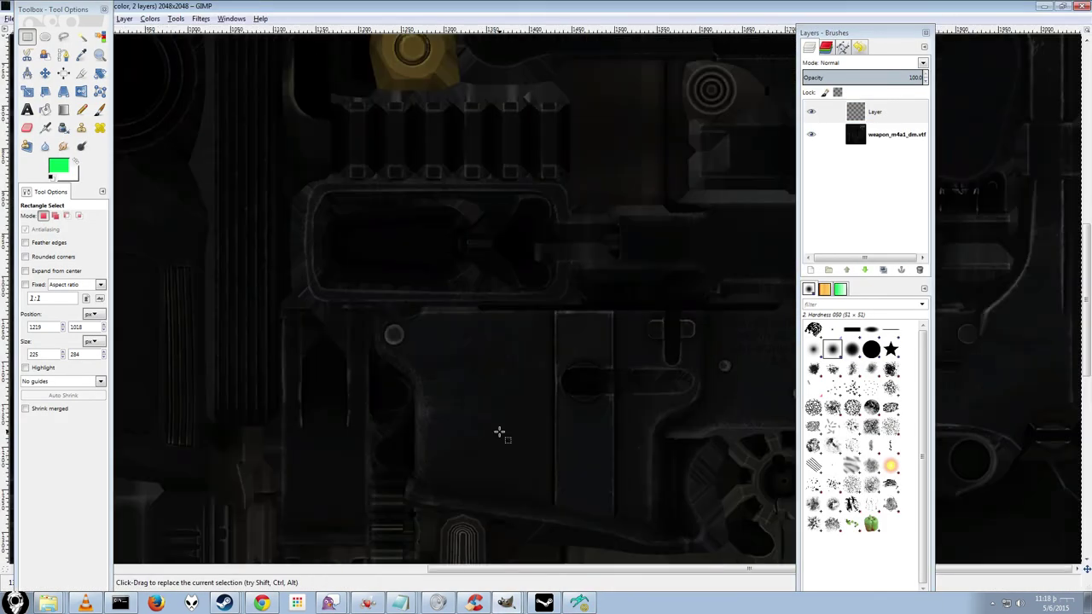
left_click(28, 18)
left_click(50, 132)
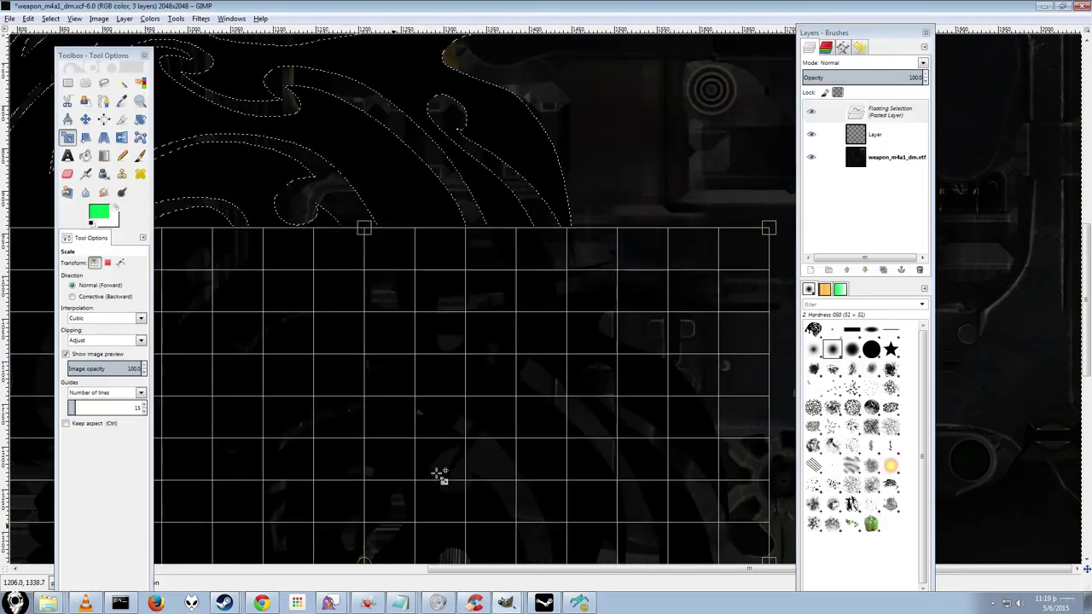
- Scale the pasted lion head down to fit the magazine well of the receiver, position it there and anchor the floating selection
left_click_drag(537, 397, 544, 450)
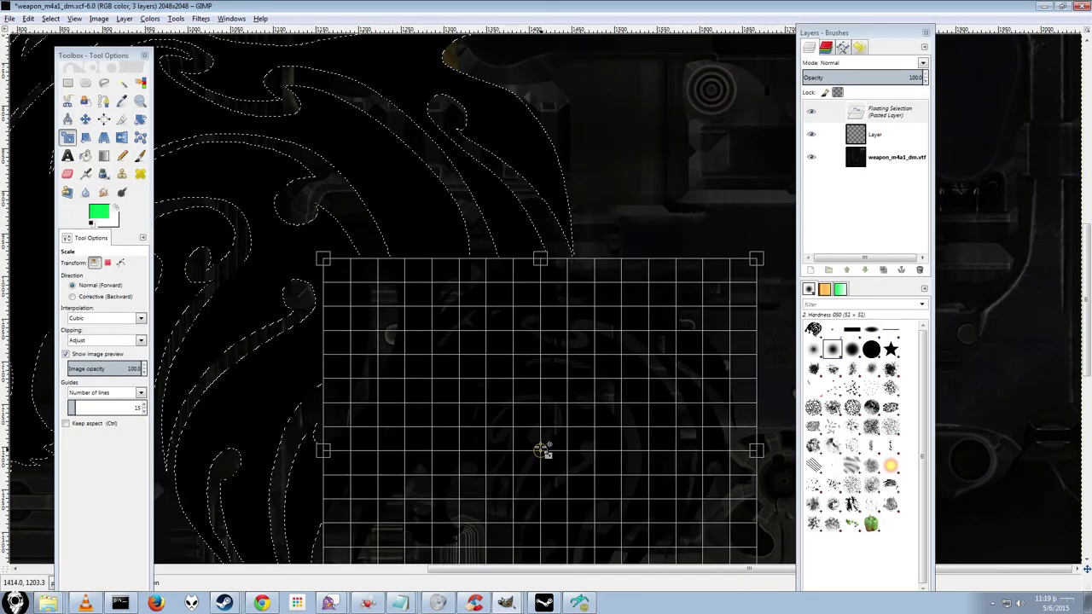
left_click_drag(721, 263, 609, 293)
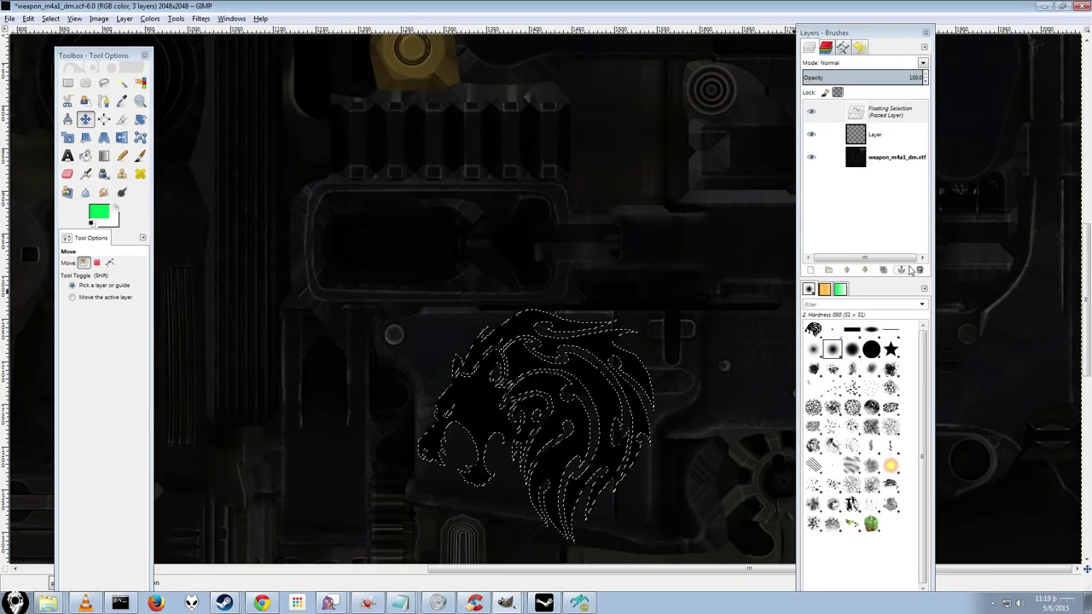
left_click(901, 269)
- Brighten the lion with Brightness-Contrast, lower its layer opacity to 50.9 and readjust the brightness so it blends into the gun metal
left_click(150, 17)
left_click(184, 76)
left_click_drag(779, 178, 819, 178)
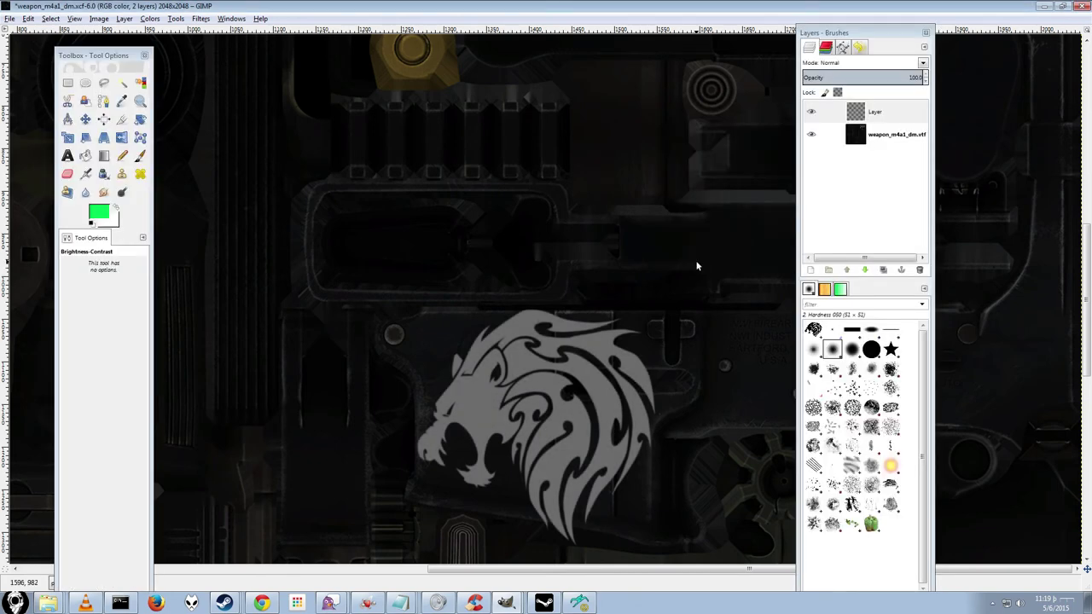
left_click_drag(896, 77, 864, 75)
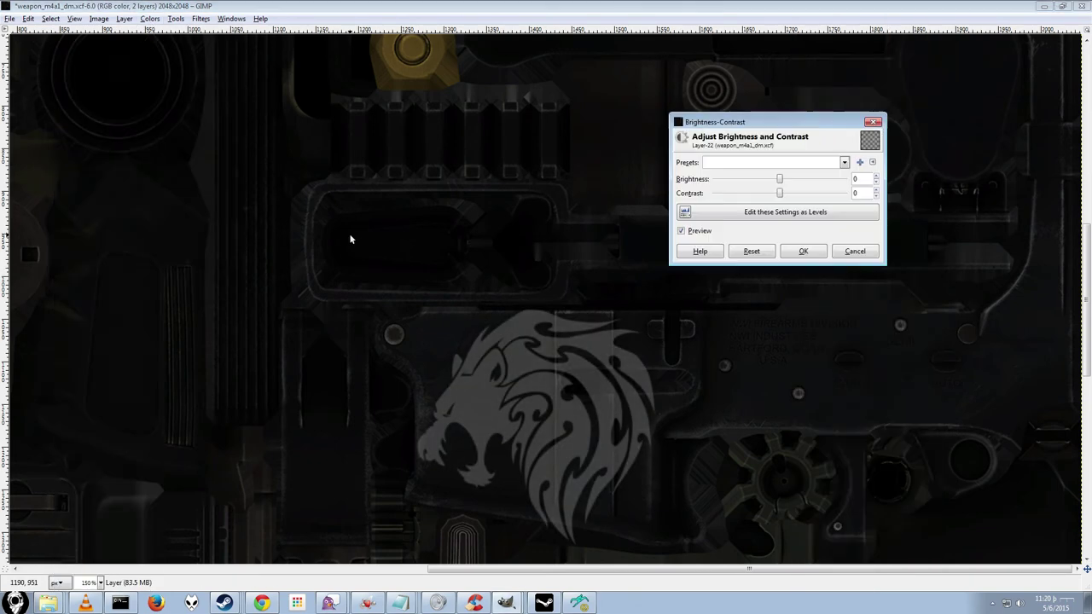
mouse_move(780, 178)
left_mouse_down()
mouse_move(732, 178)
mouse_move(790, 196)
left_mouse_up()
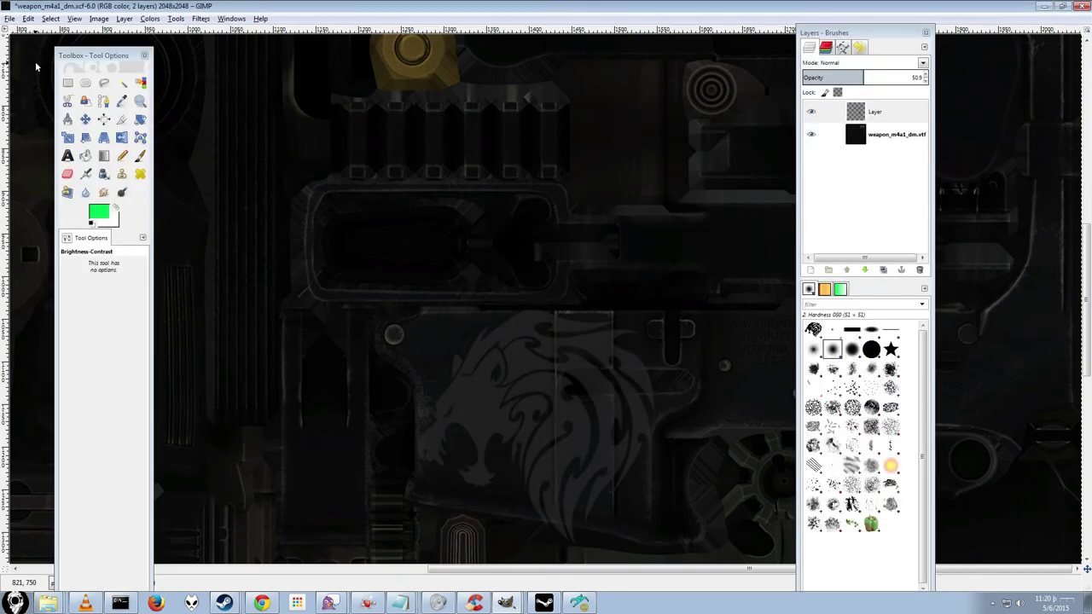
- Select the lion head and place a vertically flipped copy on the magazine well of the opposite receiver side
left_click_drag(341, 231, 631, 532)
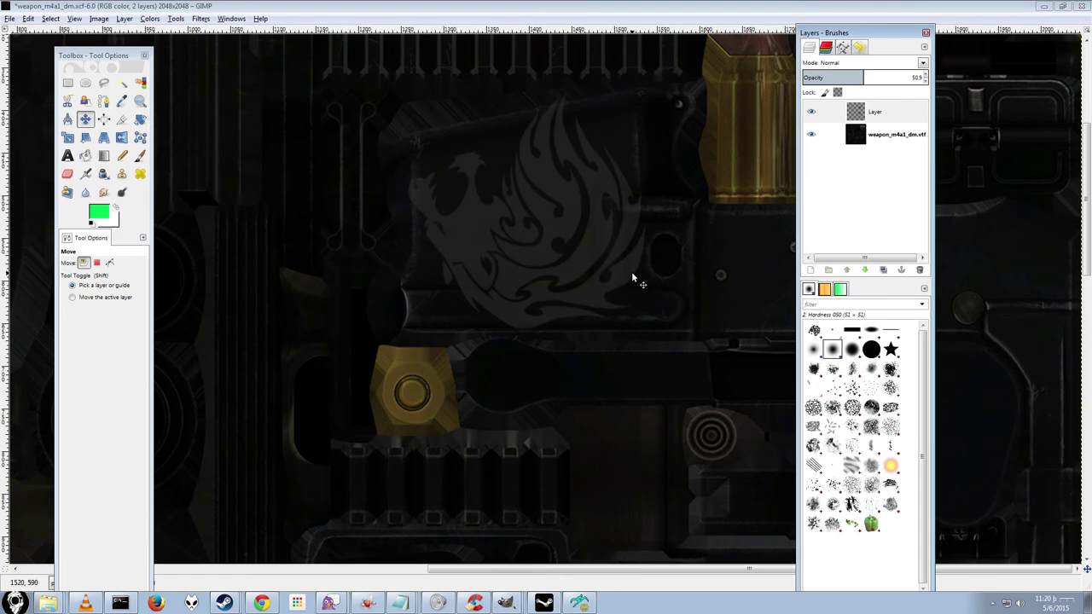
scroll(632, 278, "down", 2)
scroll(633, 278, "down", 1)
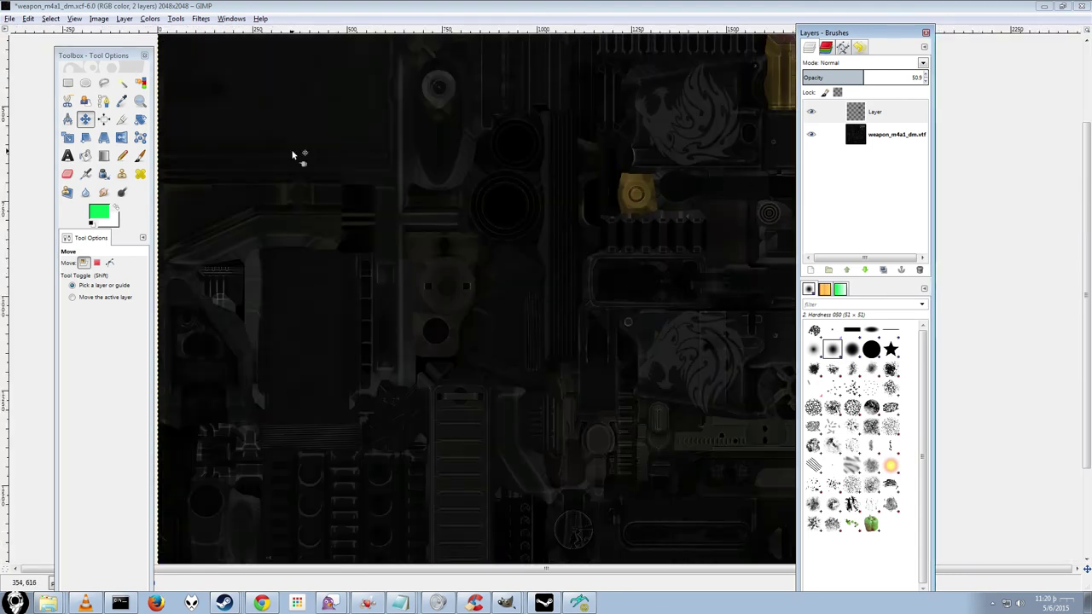
- Hide the weapon_m4a1_dm.vtf base layer and copy the entire engraving layer with both lion heads
left_click(857, 113)
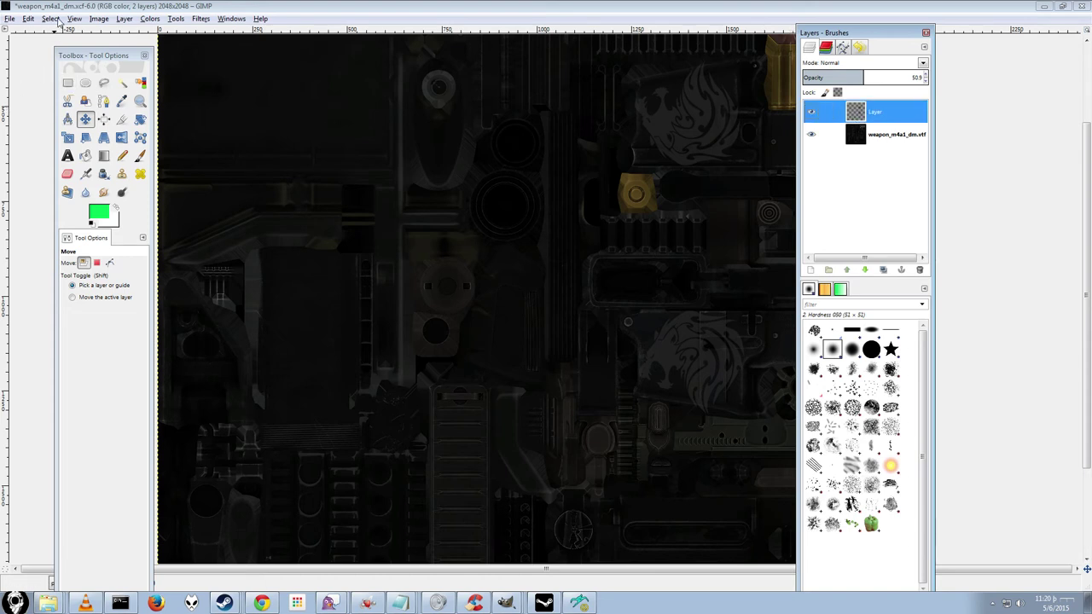
left_click(51, 18)
left_click(58, 32)
left_click(28, 18)
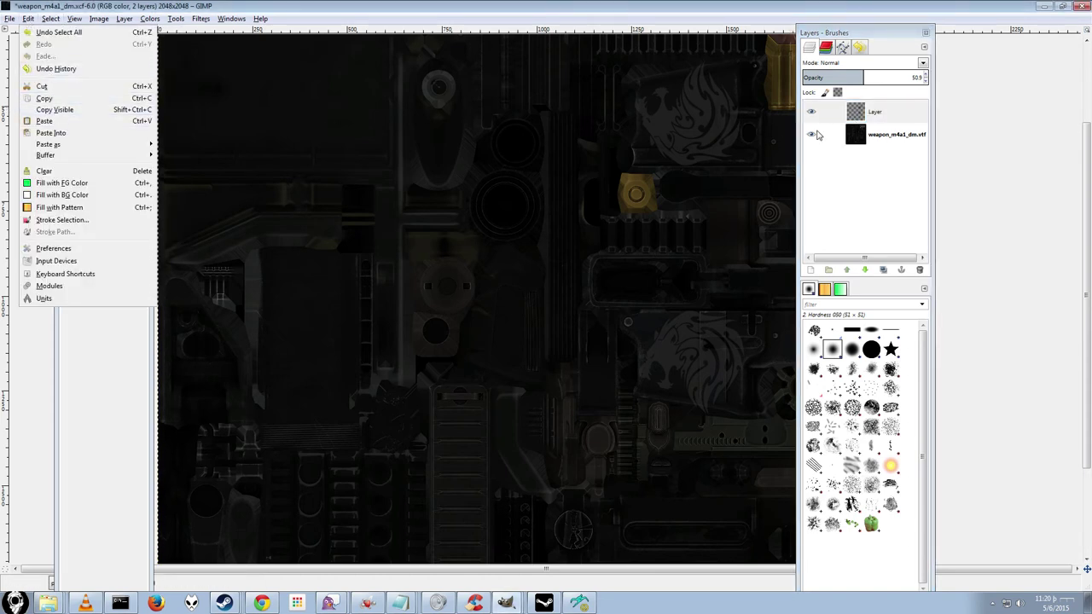
left_click(811, 134)
left_click(28, 18)
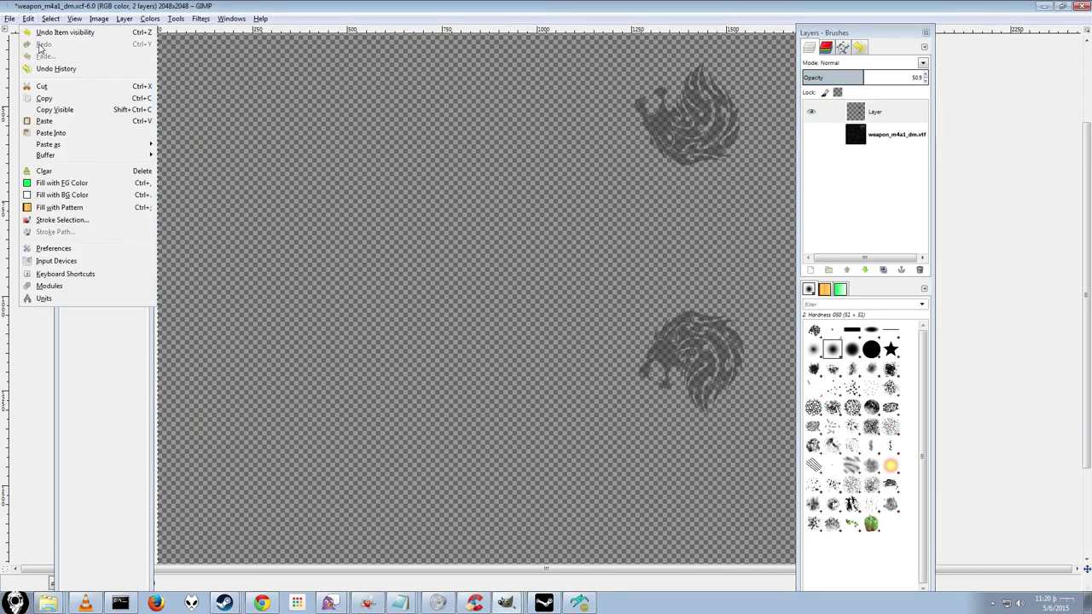
left_click(44, 100)
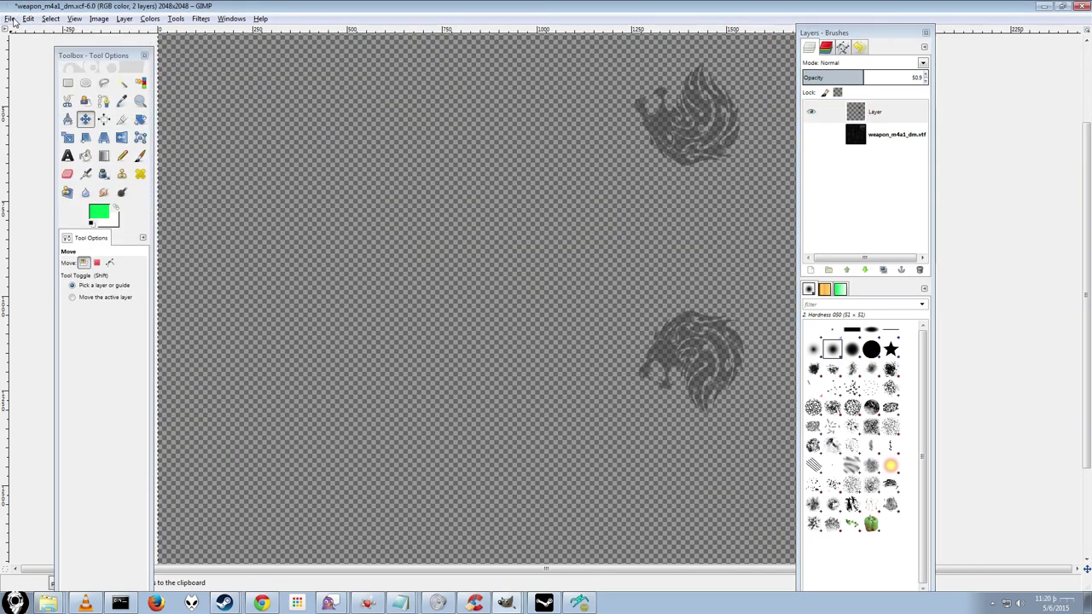
- Create a new image from the copied lion heads and move its window clear of the toolbox
left_click(29, 18)
mouse_move(9, 17)
mouse_move(86, 49)
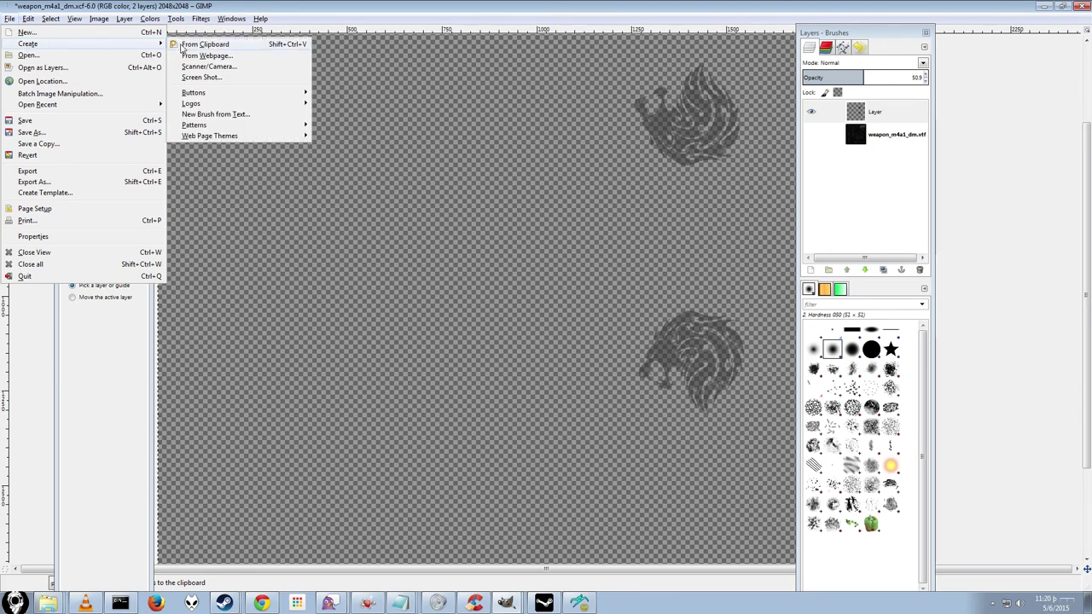
left_click(245, 43)
left_click_drag(309, 110, 498, 68)
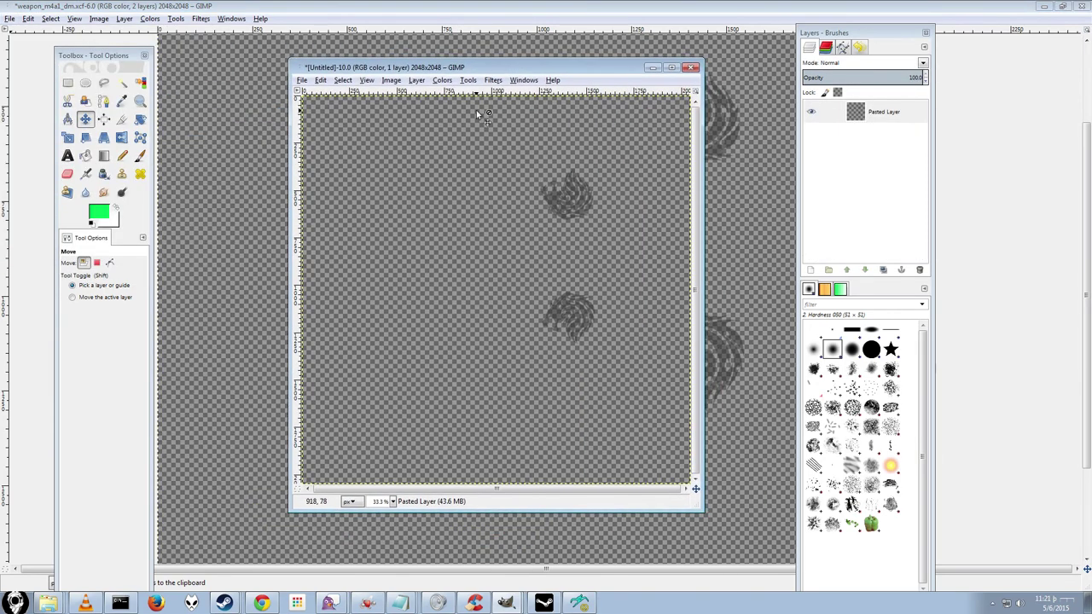
- Try the Normalmap filter on the lion image with Prewitt 5x5, minimum Z 0.06 and scale 100
left_click(494, 79)
left_click(529, 105)
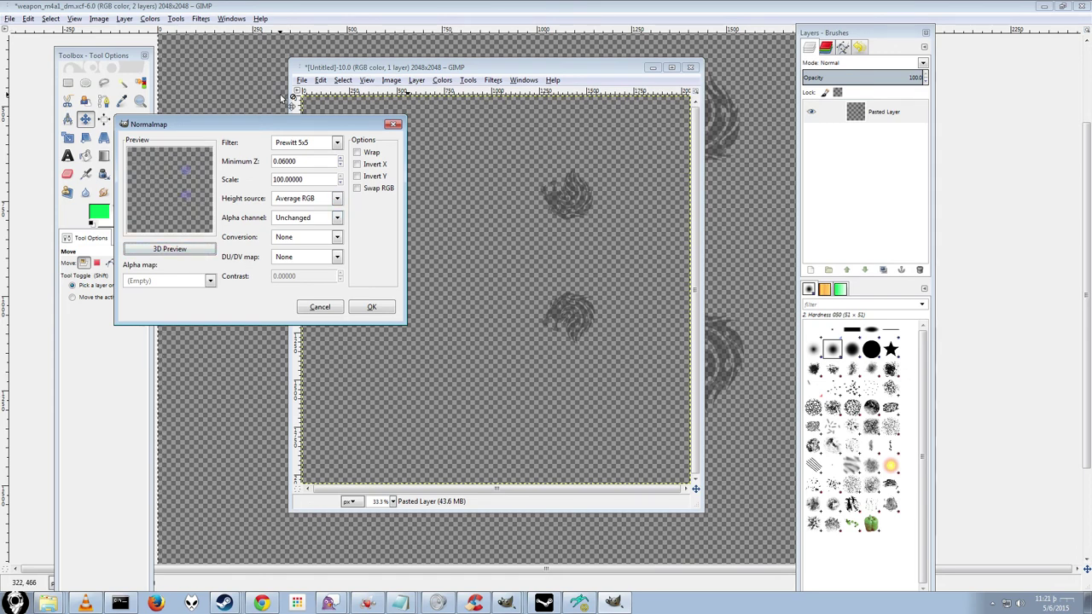
left_click_drag(256, 123, 354, 132)
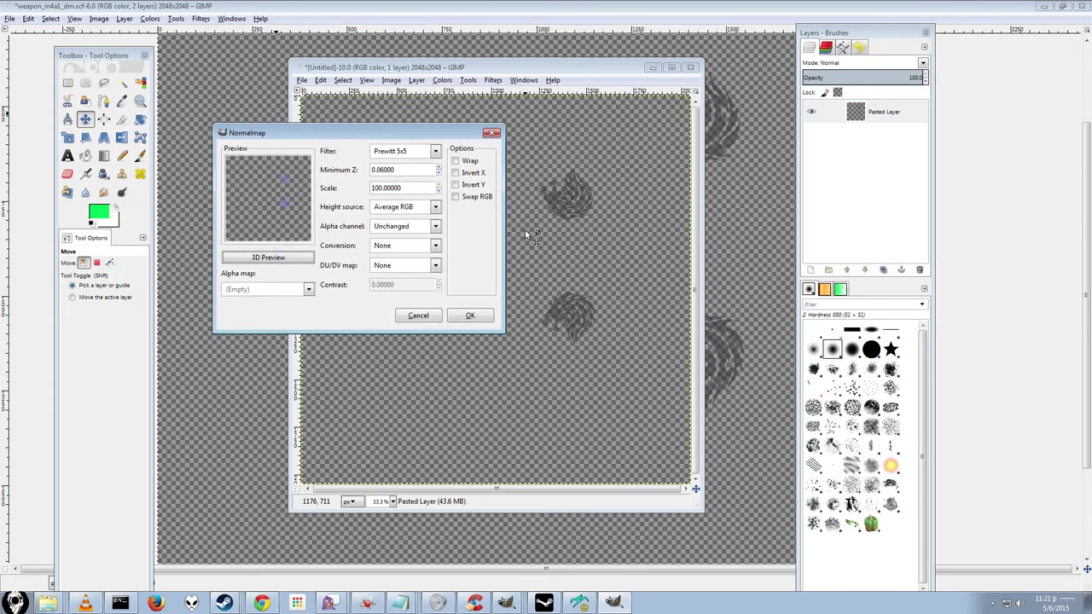
left_click(470, 315)
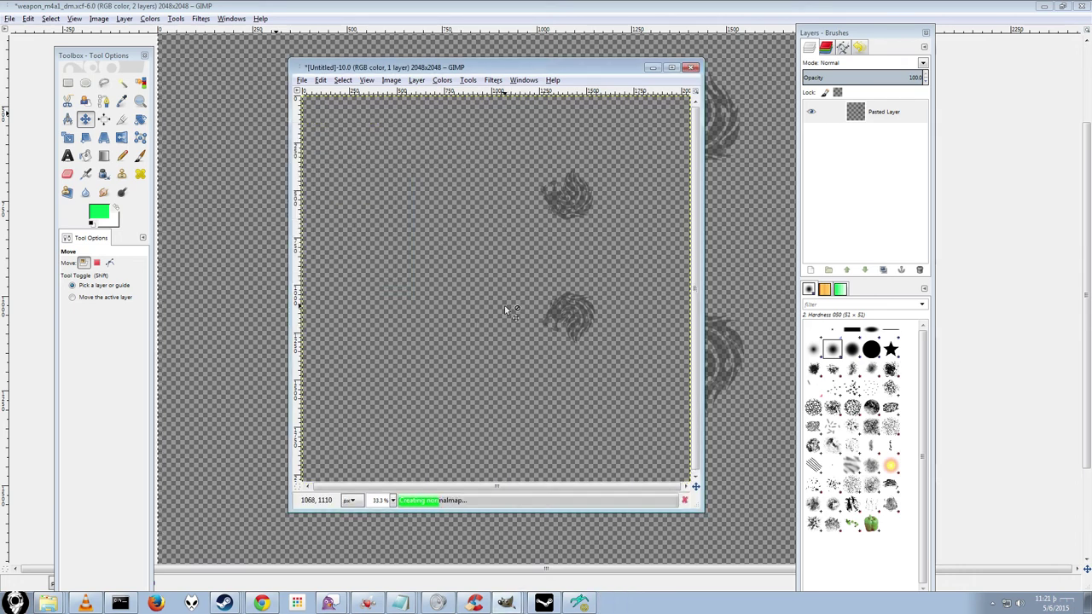
- Inspect the normal-mapped lion head up close and undo the Normalmap filter
scroll(569, 266, "up", 3)
scroll(569, 266, "down", 2)
scroll(569, 266, "up", 3)
scroll(566, 267, "down", 5)
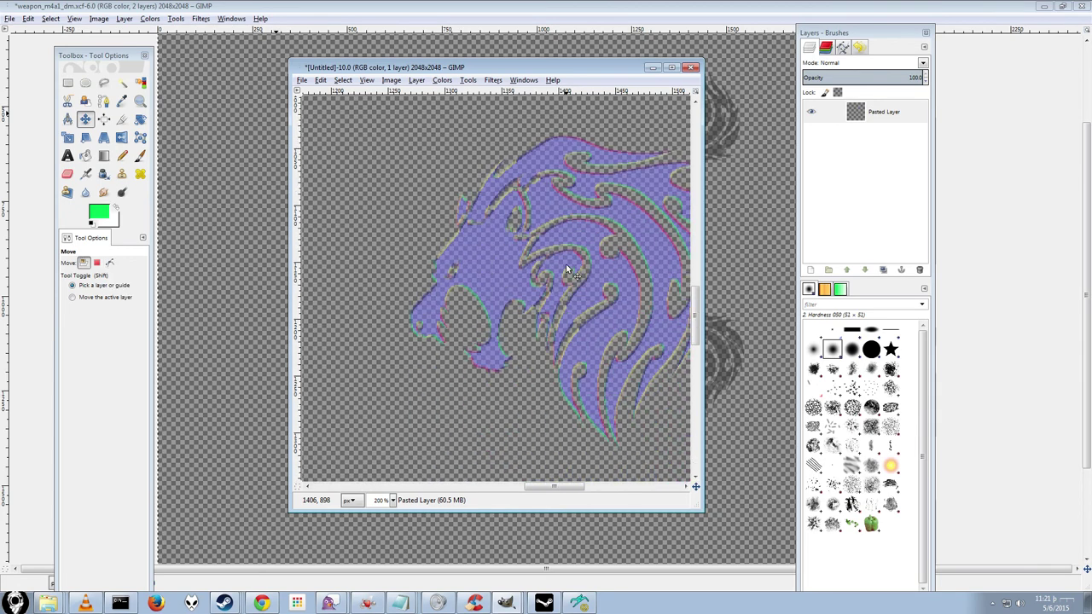
key("ctrl+z")
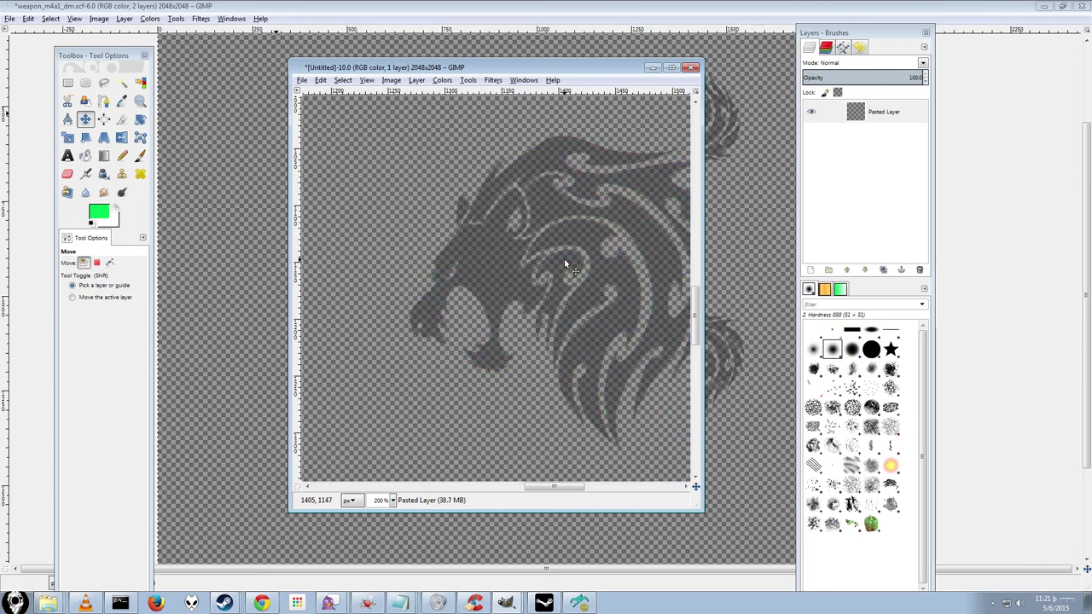
- Apply the Normalmap filter again with Prewitt 5x5, minimum Z 0 and scale 100, and copy the resulting lion normal map
left_click(468, 80)
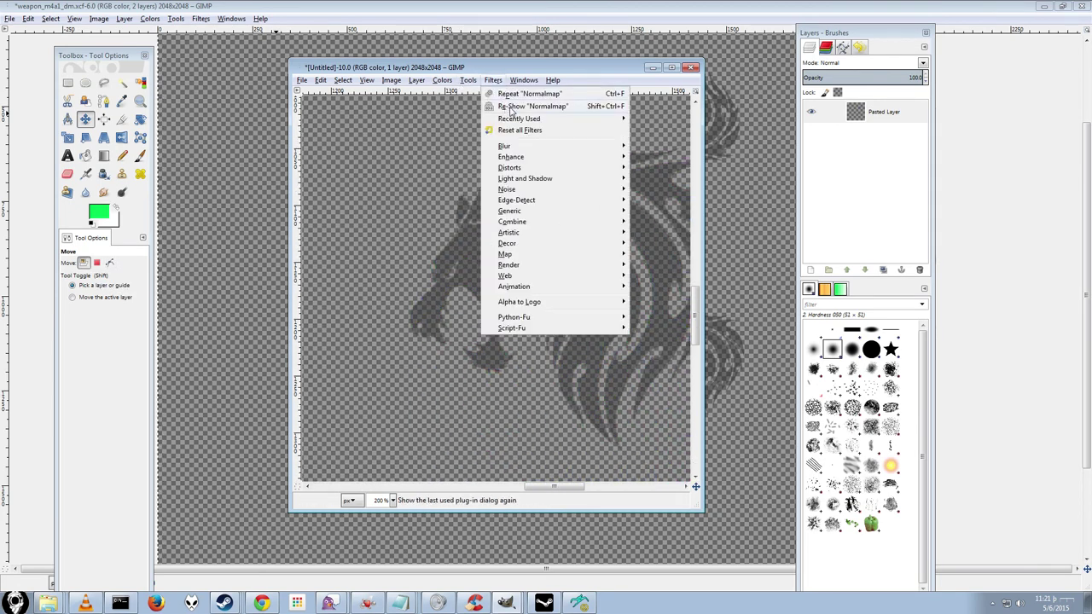
left_click(509, 106)
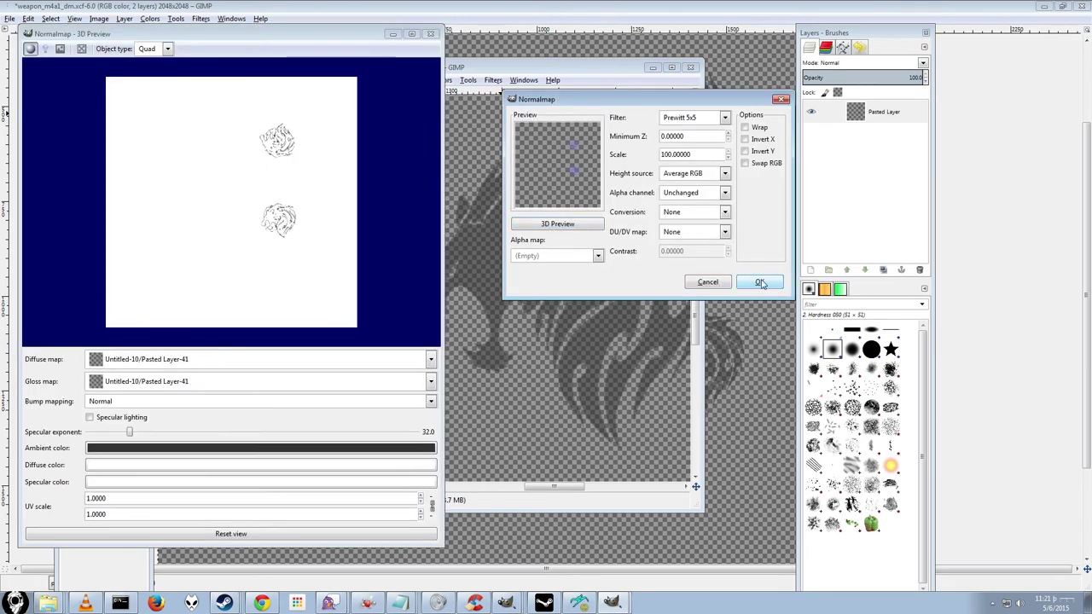
left_click(761, 282)
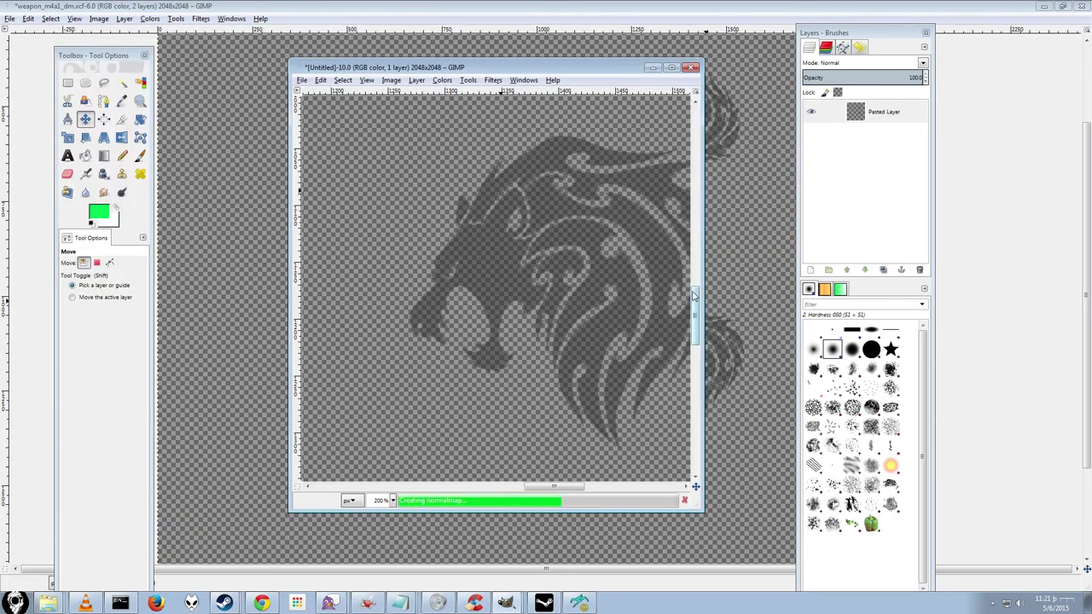
key("ctrl")
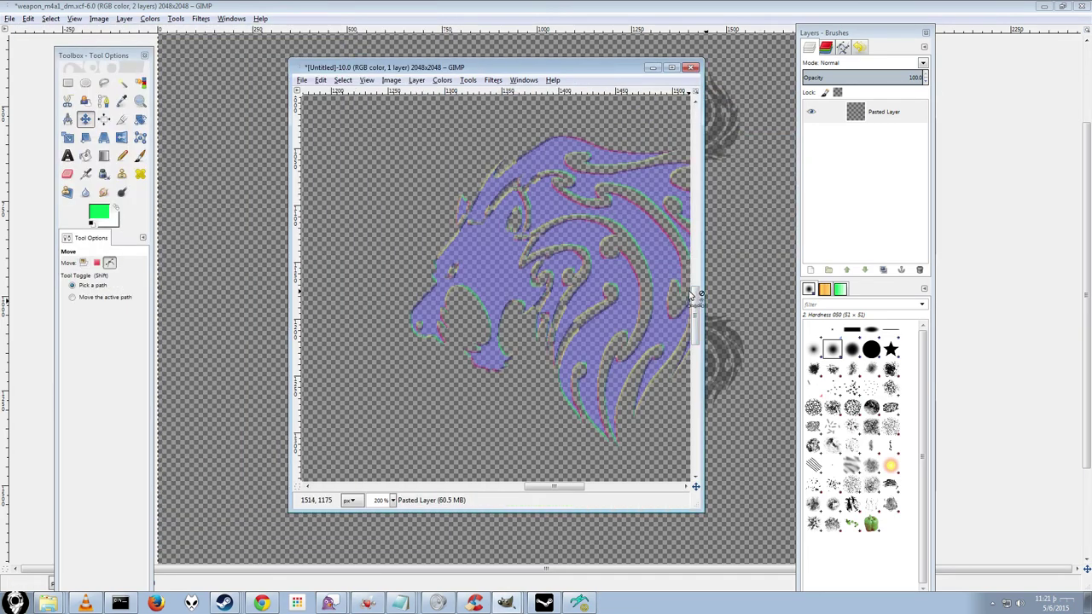
key("ctrl+c")
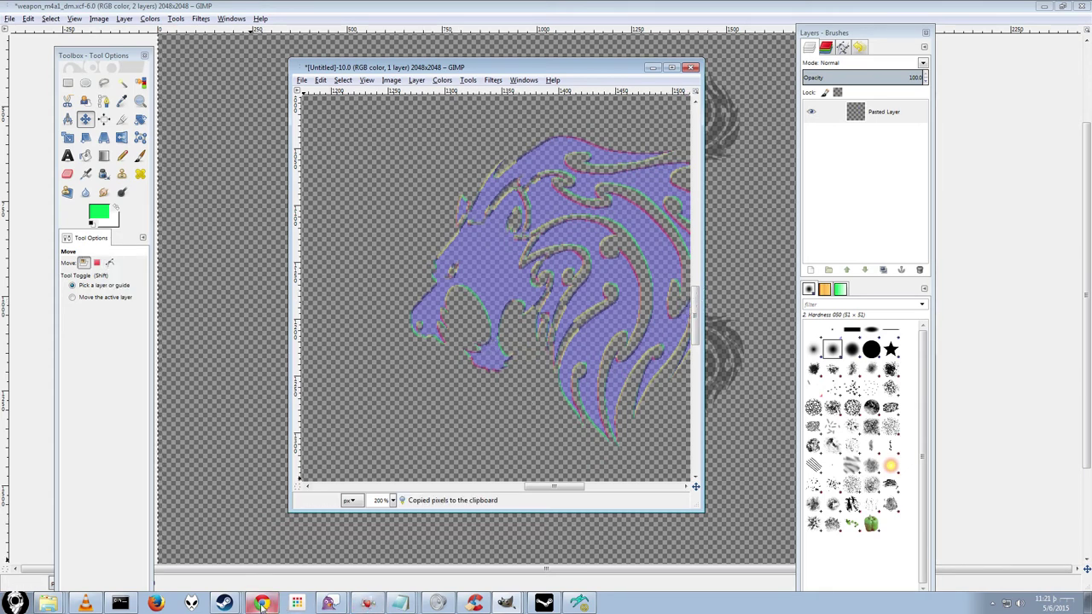
- Switch to the image holding the weapon_m4a1_nm normal map and undo the dollar sign engraving
left_click(506, 602)
left_click(470, 514)
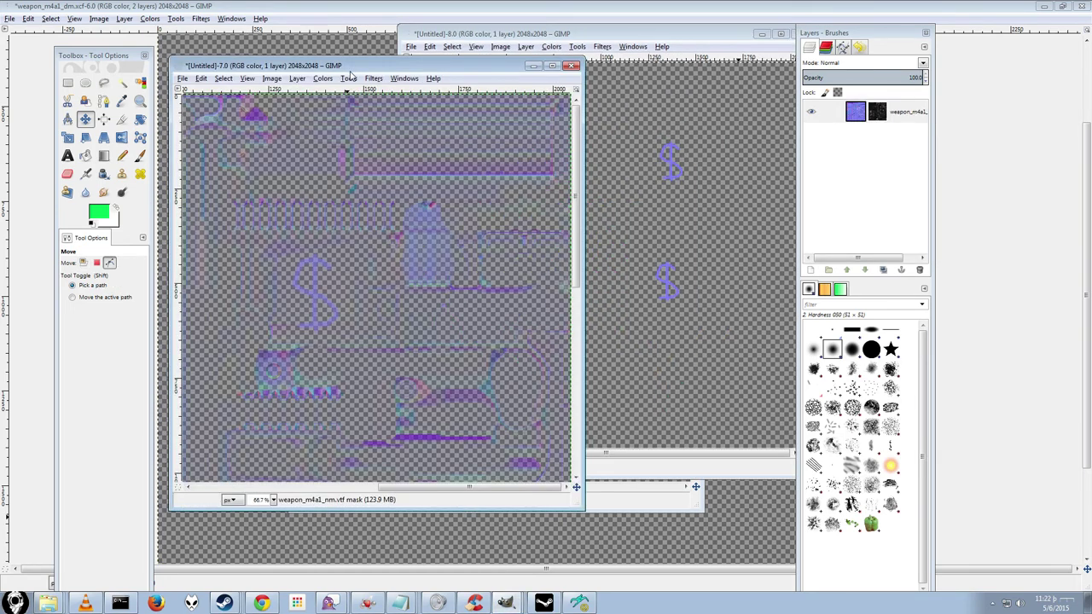
key("ctrl+z")
key("ctrl+z")
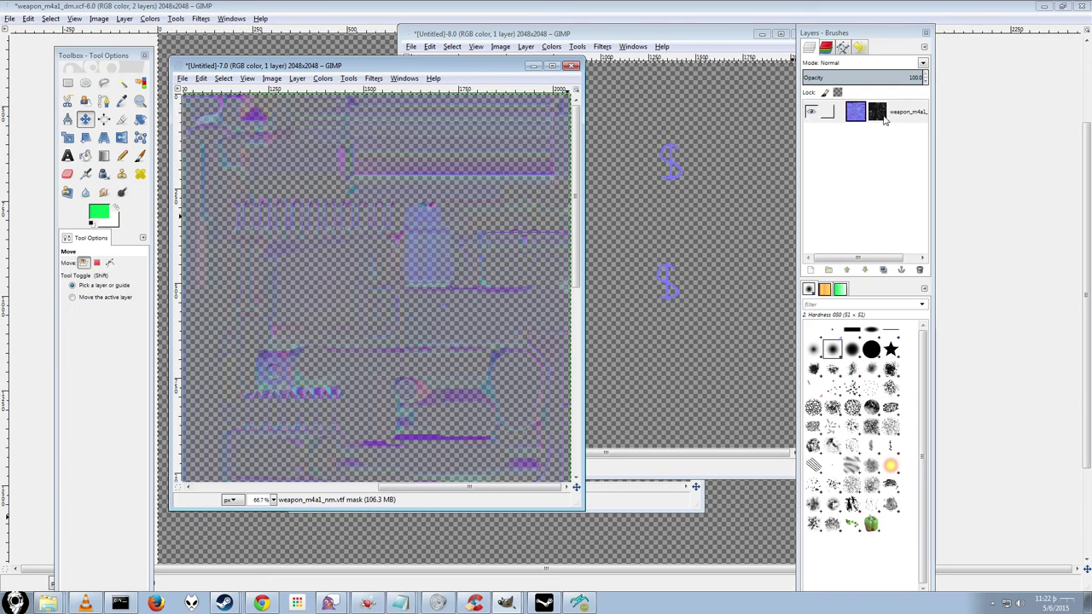
- Try to paste the lion normal map onto the weapon_m4a1_nm.vtf layer, and undo the paste
left_click(854, 116)
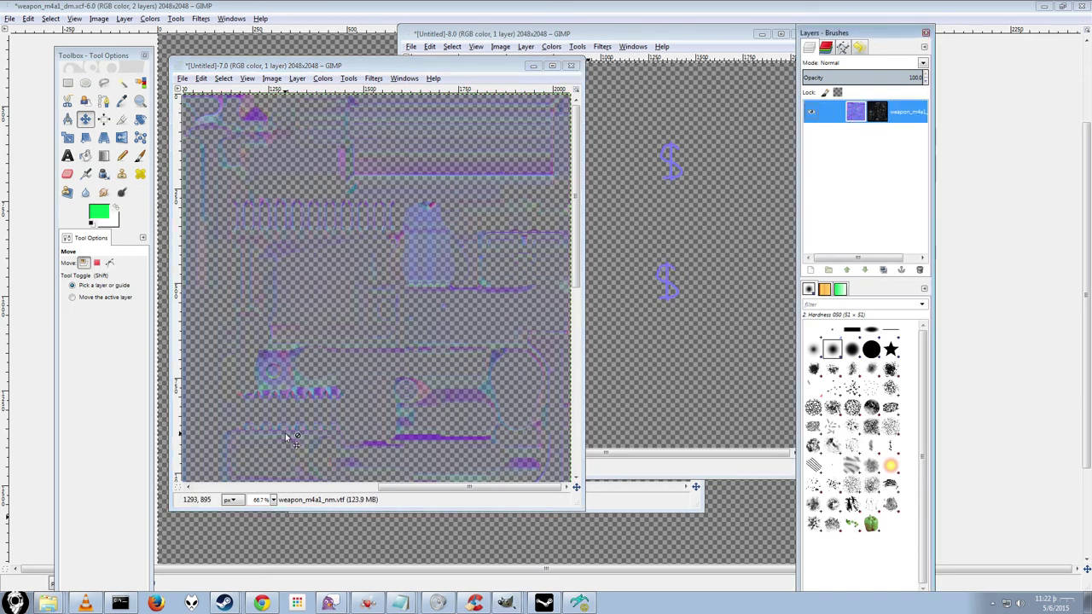
key("ctrl+v")
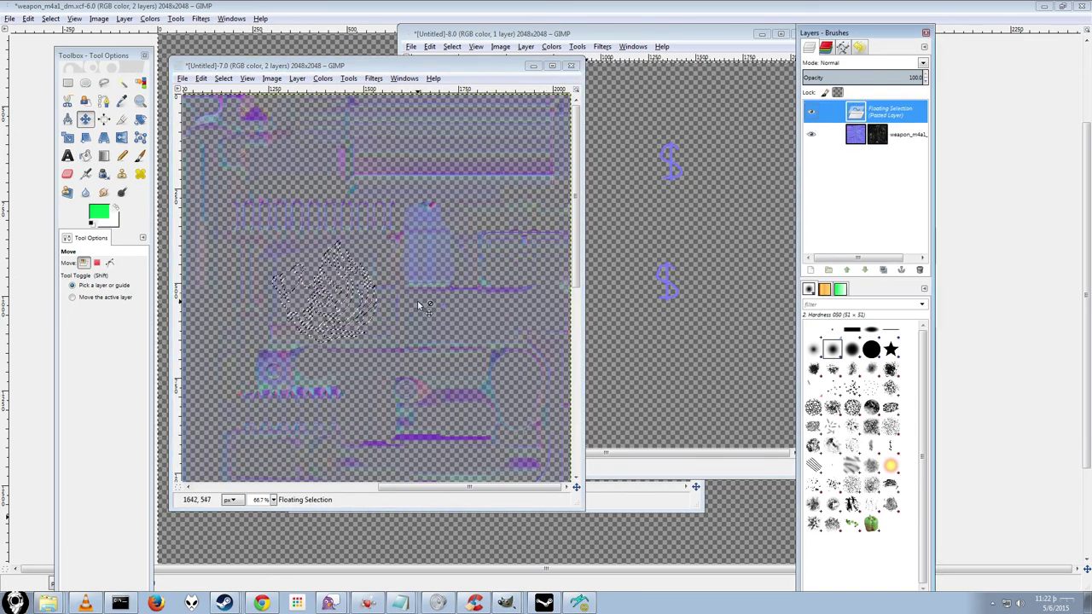
key("ctrl+z")
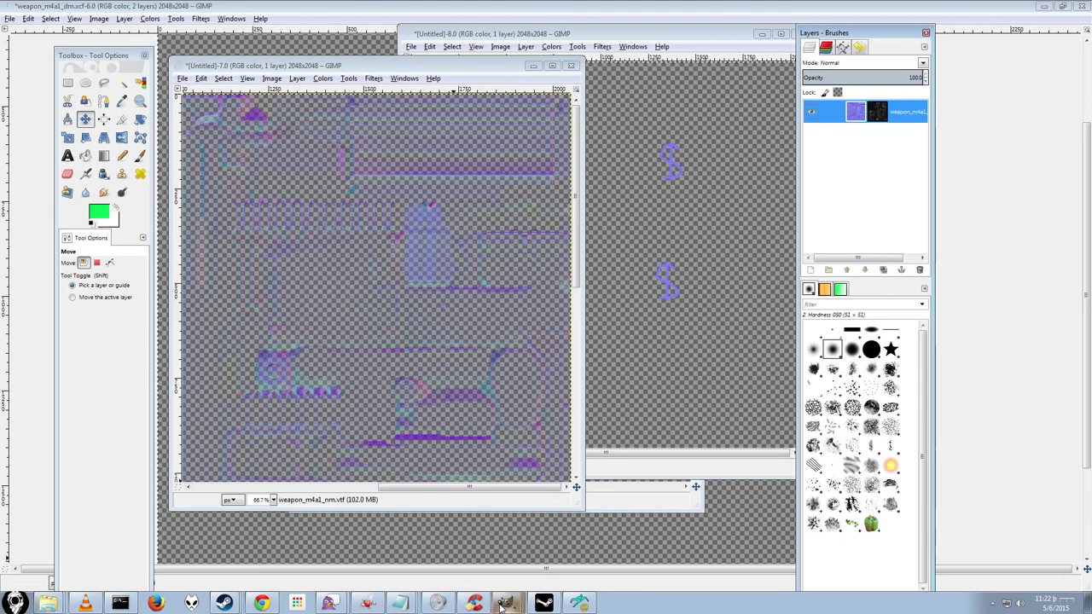
- Return to the lion normal map image and copy its visible content
key("ctrl+shift+v")
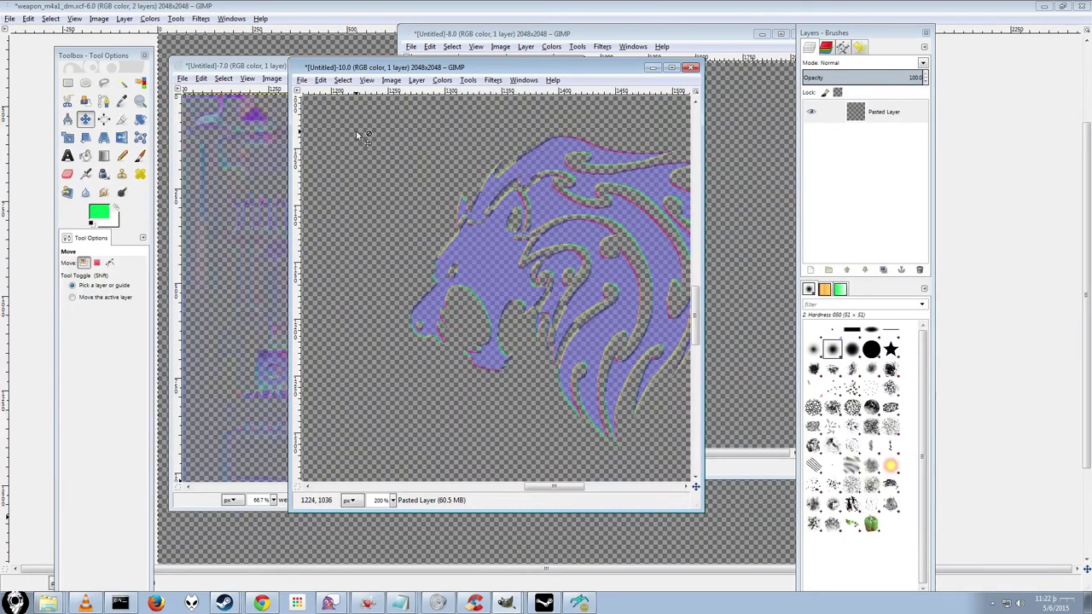
left_click(319, 79)
left_click(320, 80)
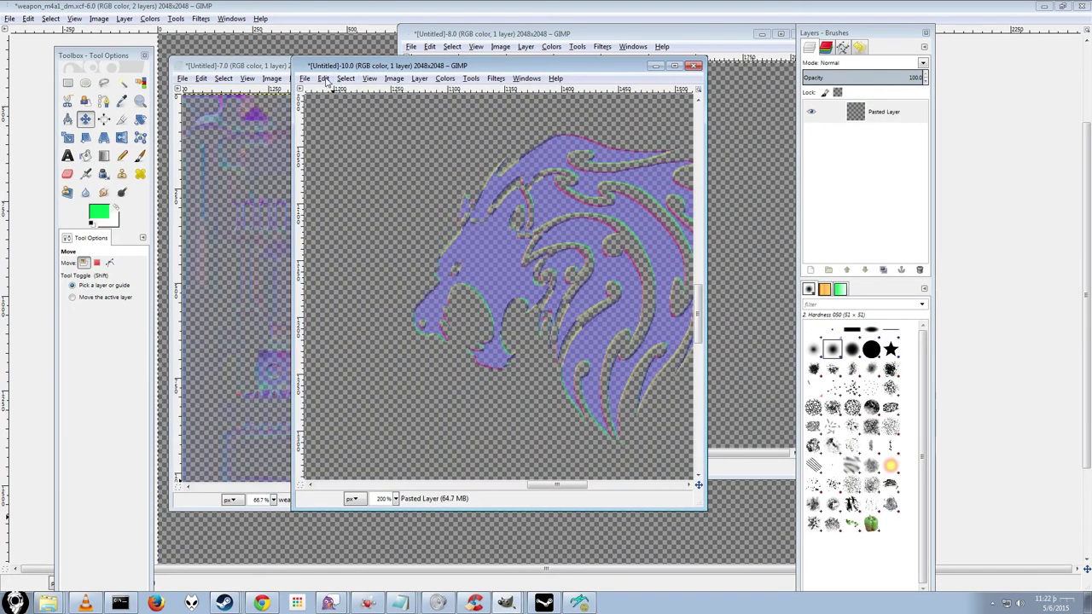
left_click(322, 79)
left_click(360, 171)
- Paste the copied lion normal map onto the weapon_m4a1_nm.vtf layer of the normal map image and anchor it
left_click(236, 71)
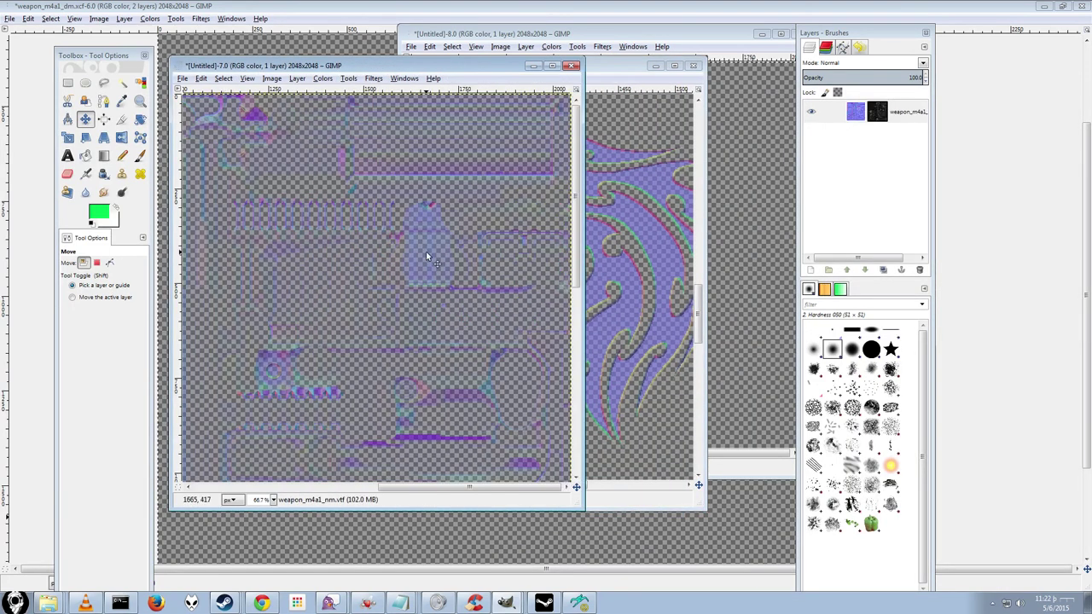
left_click(851, 118)
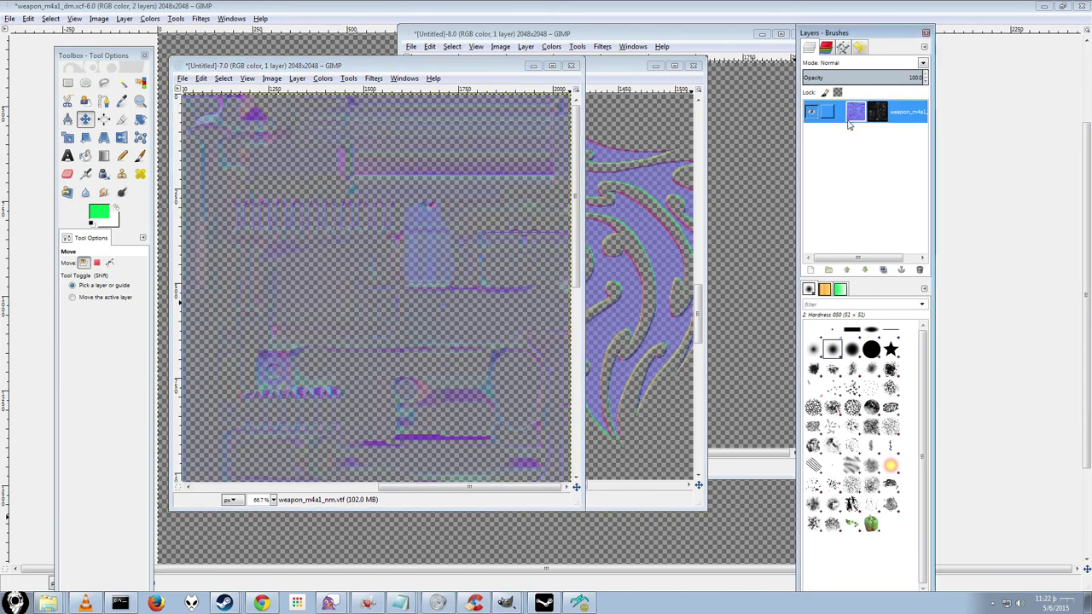
key("ctrl+v")
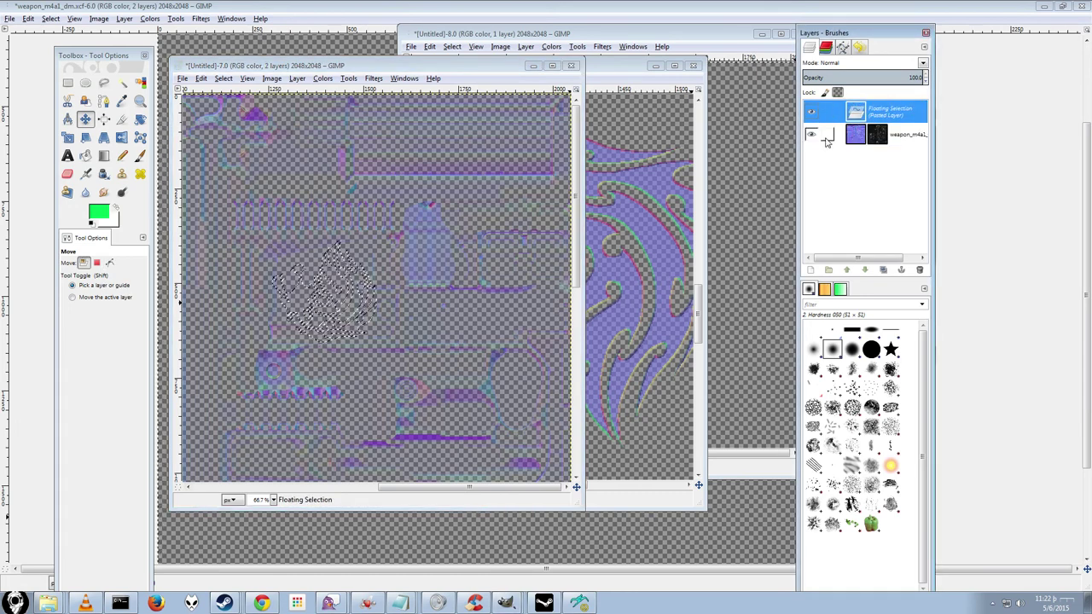
left_click(900, 270)
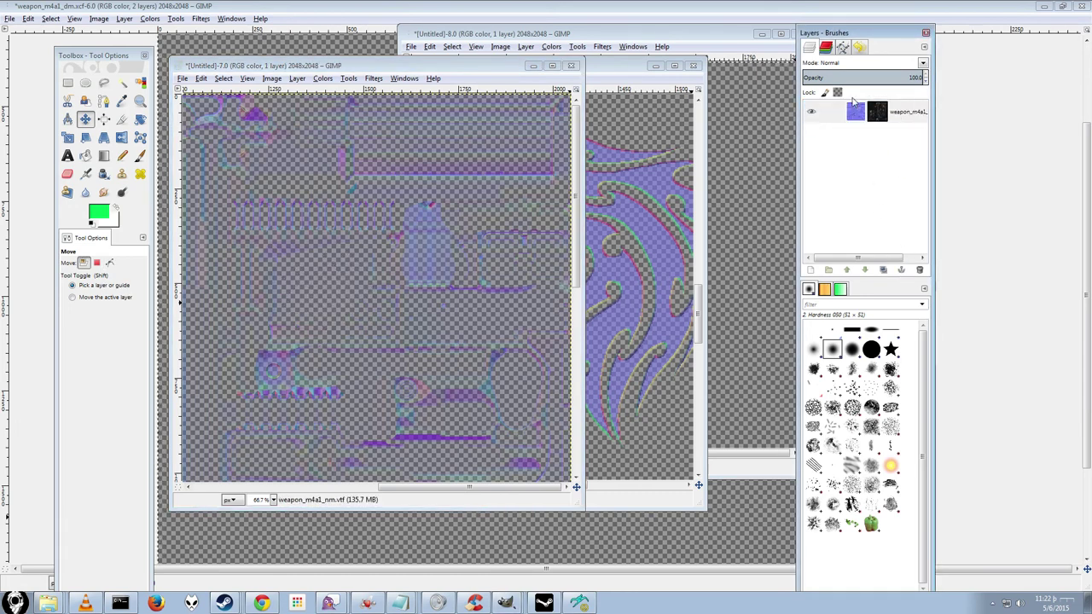
- Paste the lion into the weapon_m4a1_nm.vtf layer mask as well and anchor the floating selection
left_click(878, 114)
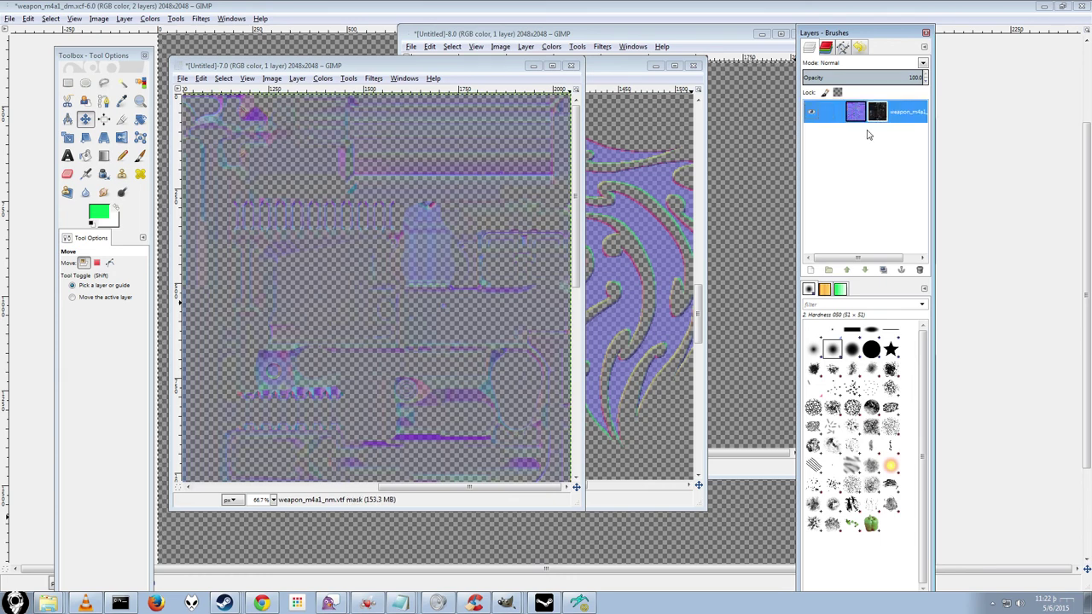
key("ctrl+v")
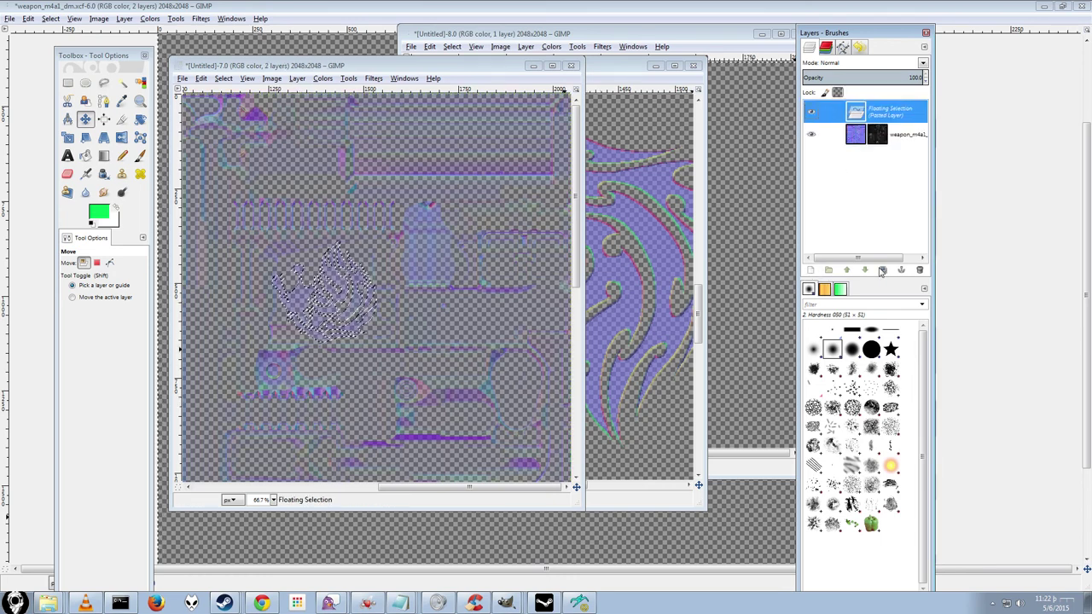
left_click(901, 270)
key("2")
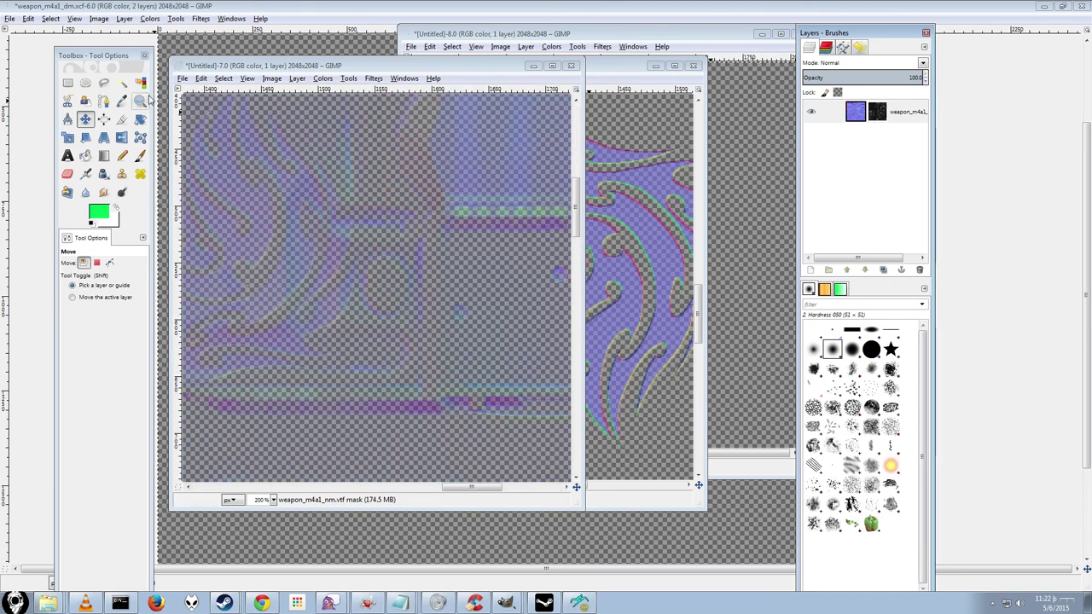
- Re-export the normal map to weapon_m4a1_nm.vtf and view the v_m4a1.mdl rifle in the model viewer
left_click(182, 78)
left_click(227, 232)
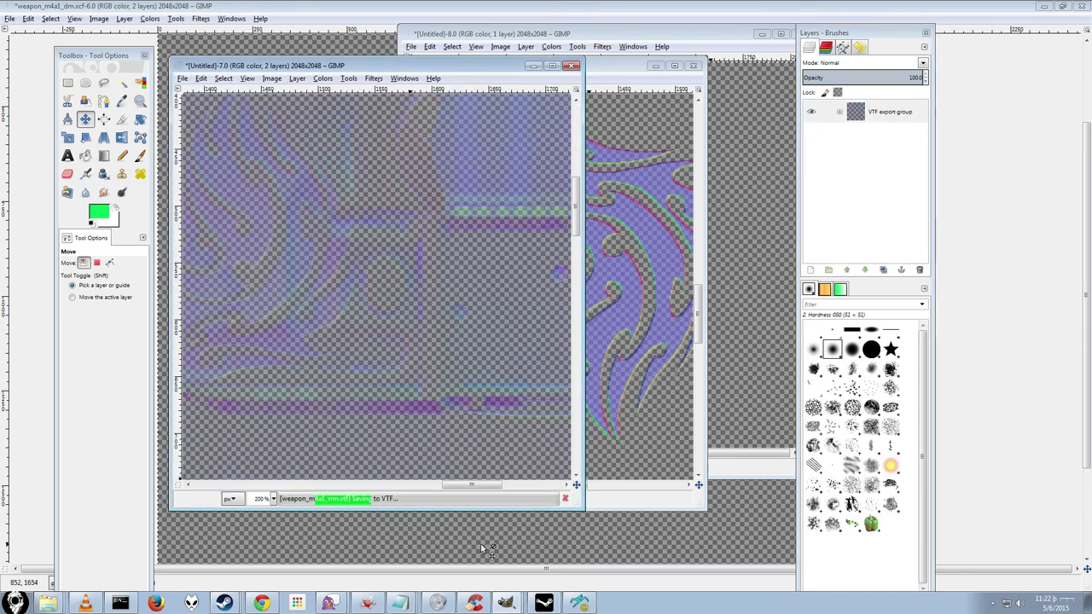
left_click(579, 603)
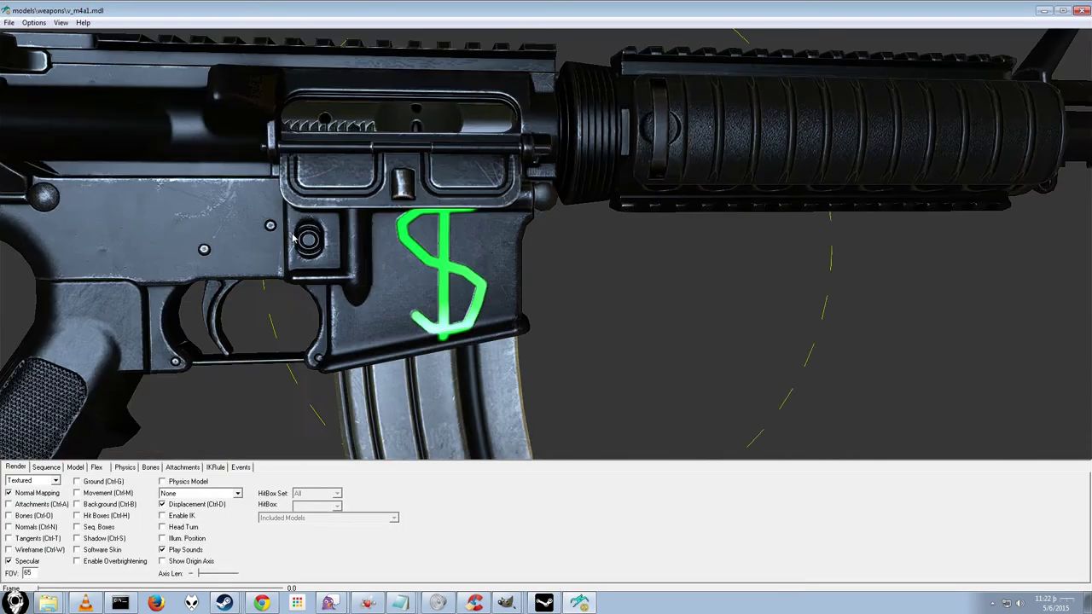
left_click_drag(293, 234, 292, 238)
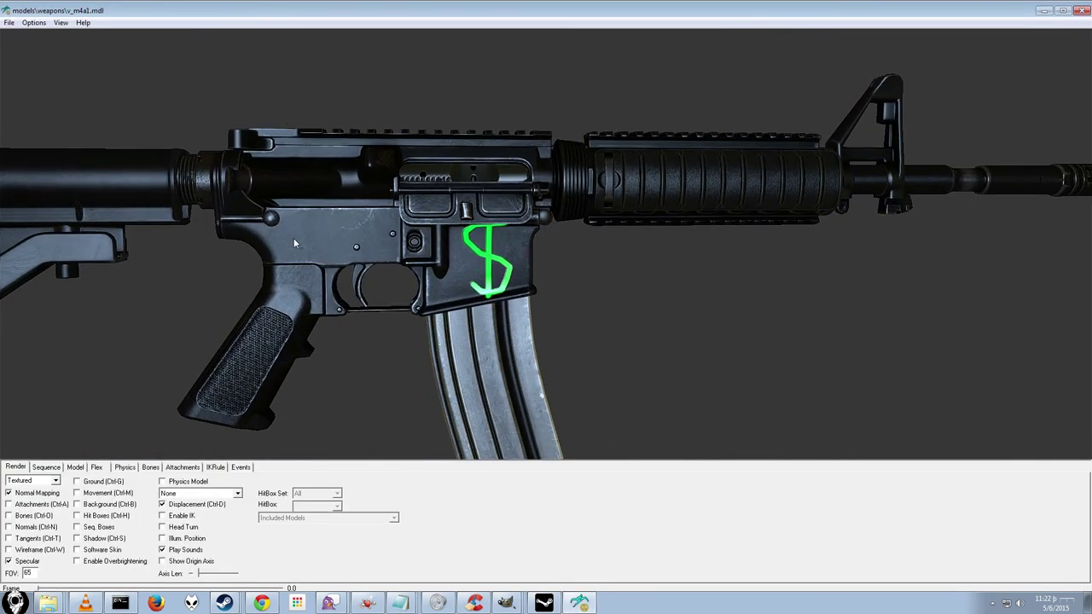
mouse_move(423, 250)
left_mouse_down()
mouse_move(397, 254)
mouse_move(420, 248)
left_mouse_up()
- Return to weapon_m4a1_dm.xcf in GIMP, show the base texture layer, and copy everything visible into a new image
left_click(502, 598)
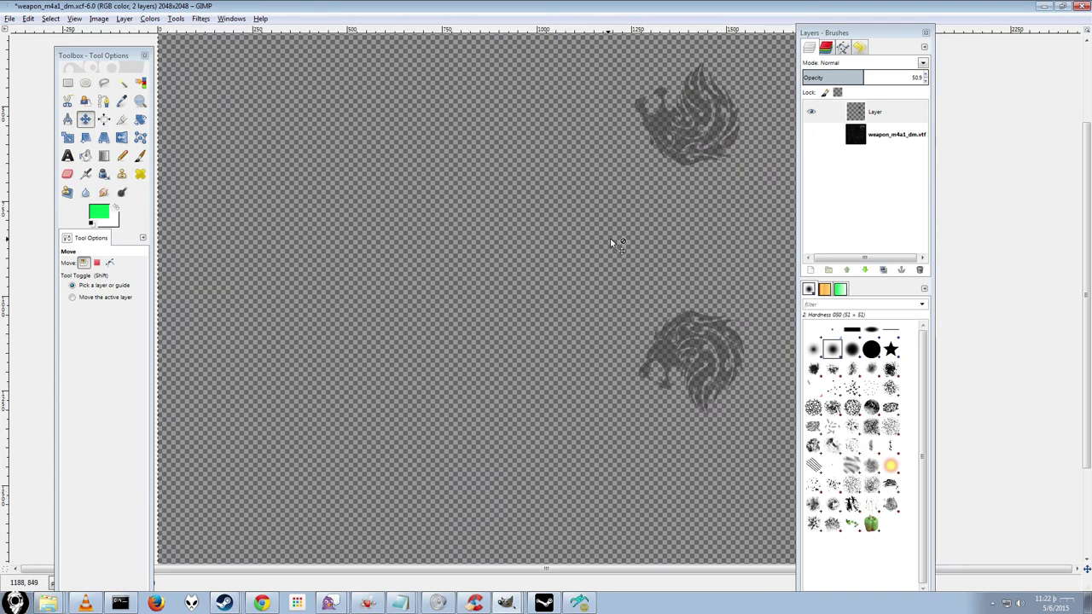
left_click(811, 141)
left_click(50, 18)
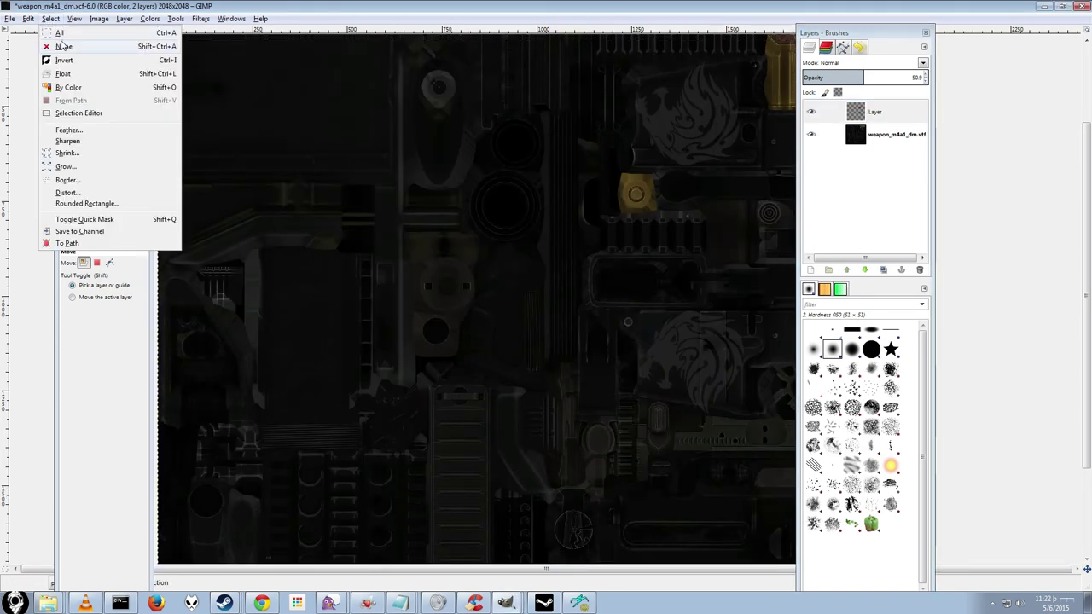
left_click(62, 32)
left_click(51, 18)
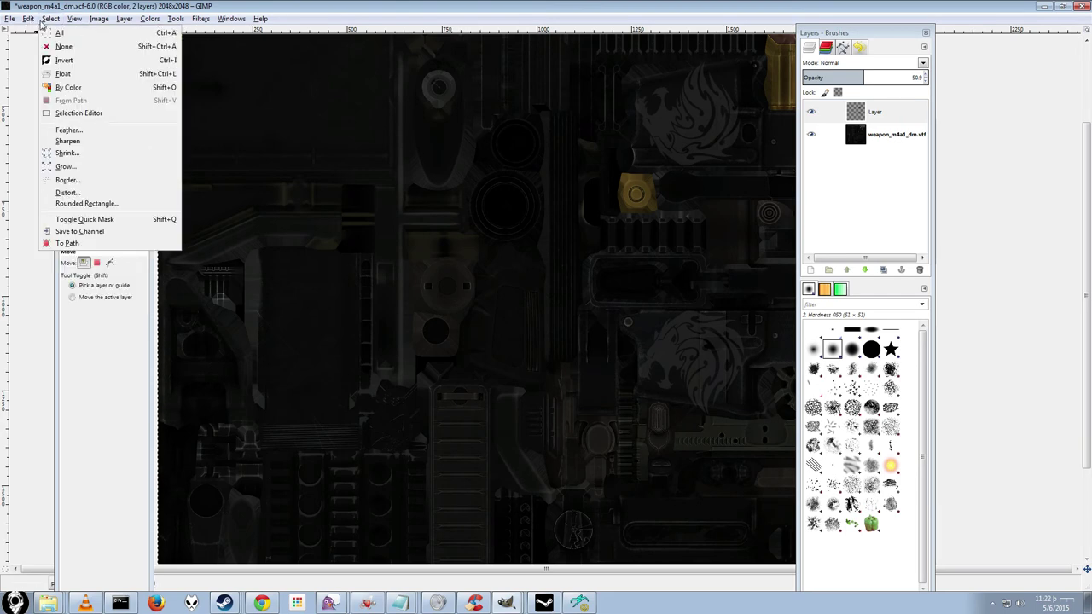
mouse_move(29, 19)
left_click(66, 110)
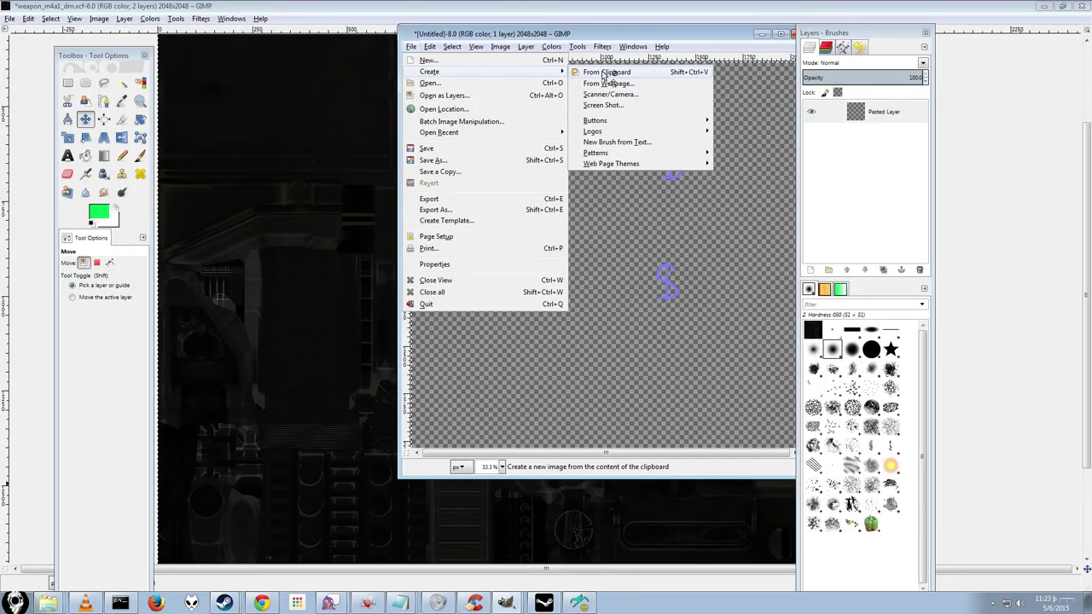
left_click(674, 75)
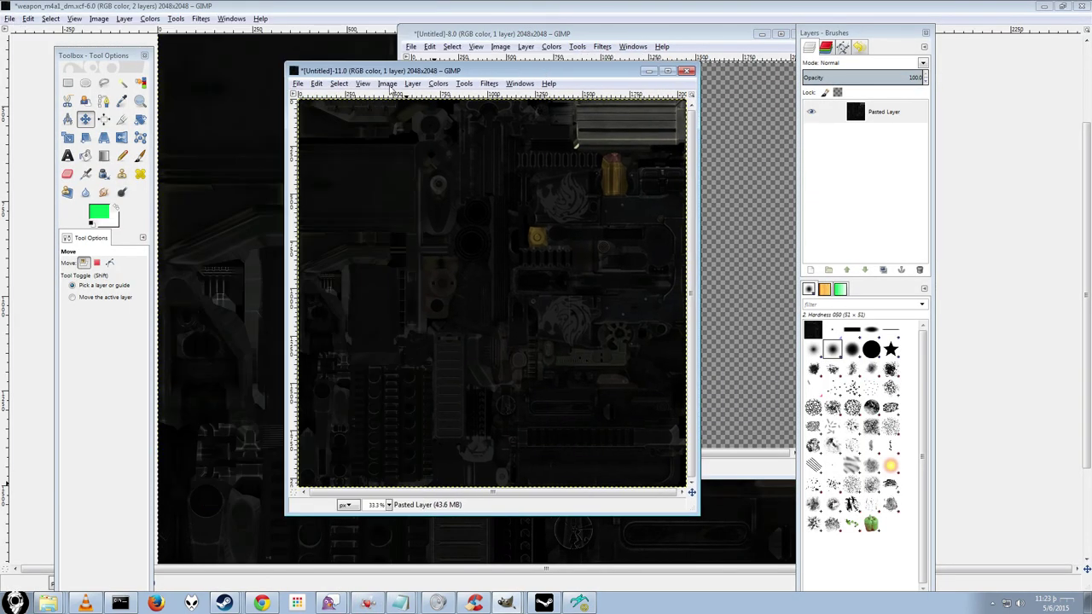
- Start exporting the new image and set the destination to the custom skins m4a1 folder, copying its path from Explorer
left_click(298, 83)
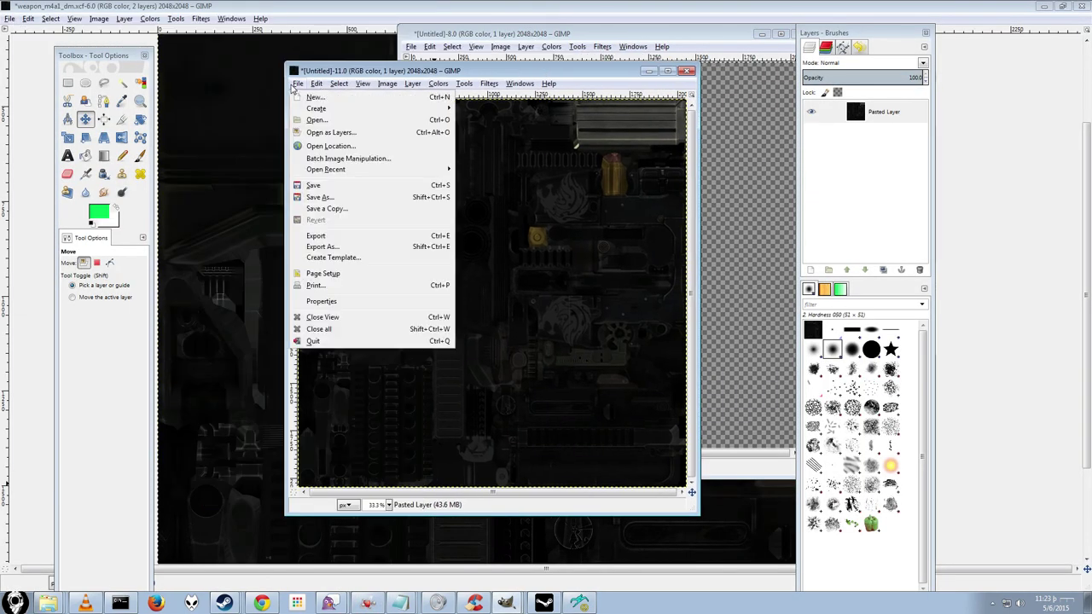
left_click(328, 243)
left_click(45, 603)
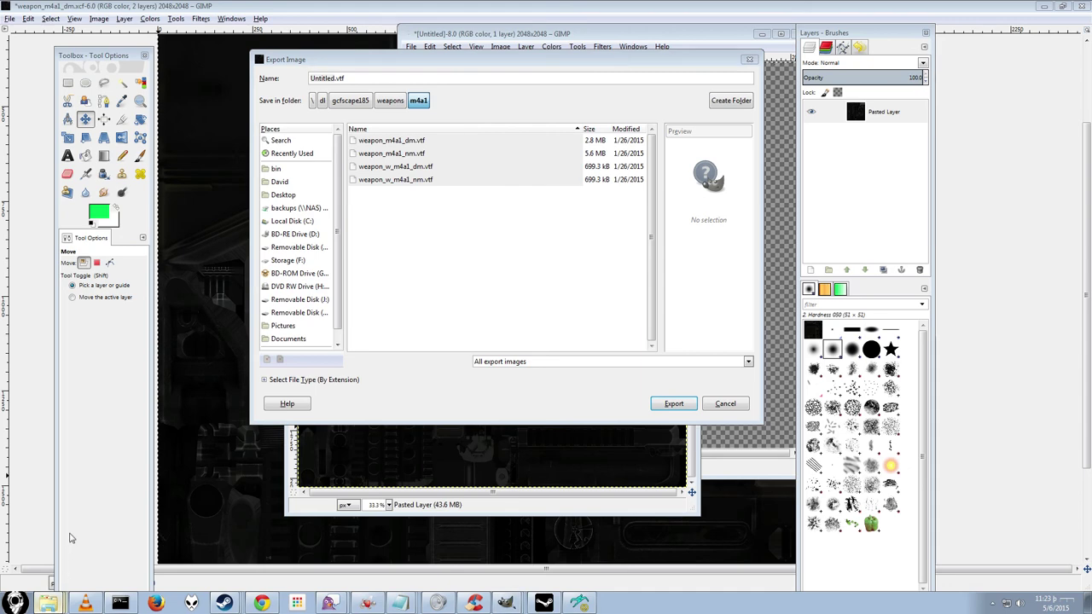
left_click(67, 562)
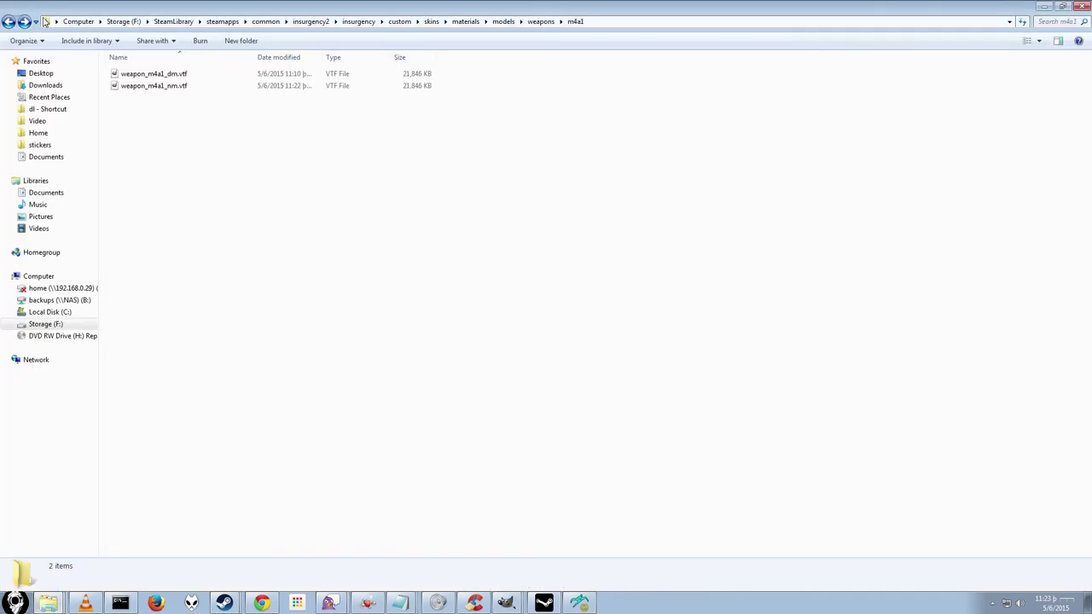
left_click(642, 26)
left_click(1044, 7)
left_click(418, 79)
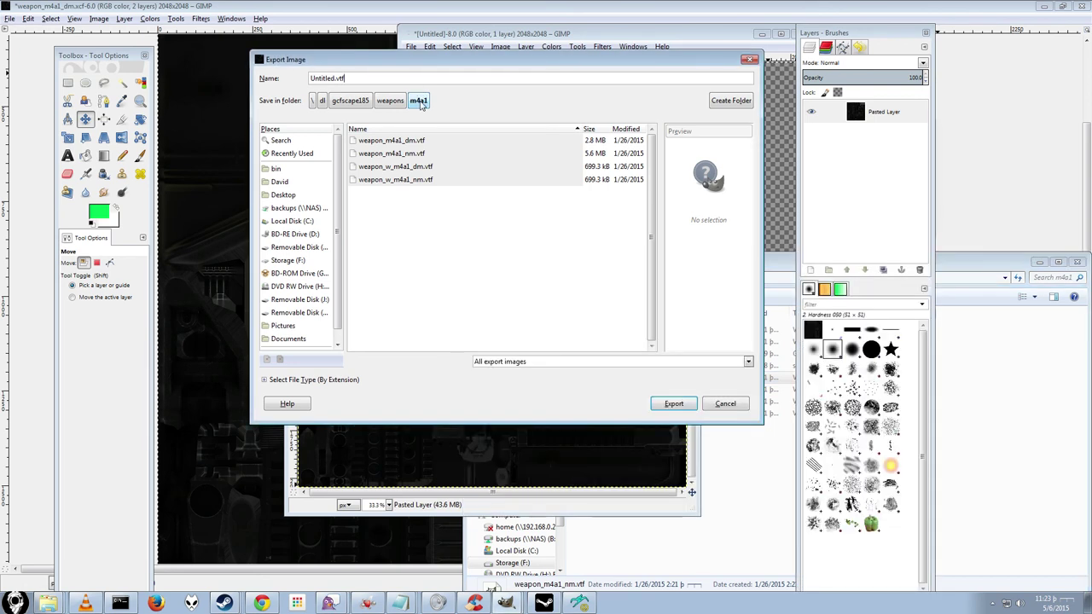
key("ctrl+v")
key("Return")
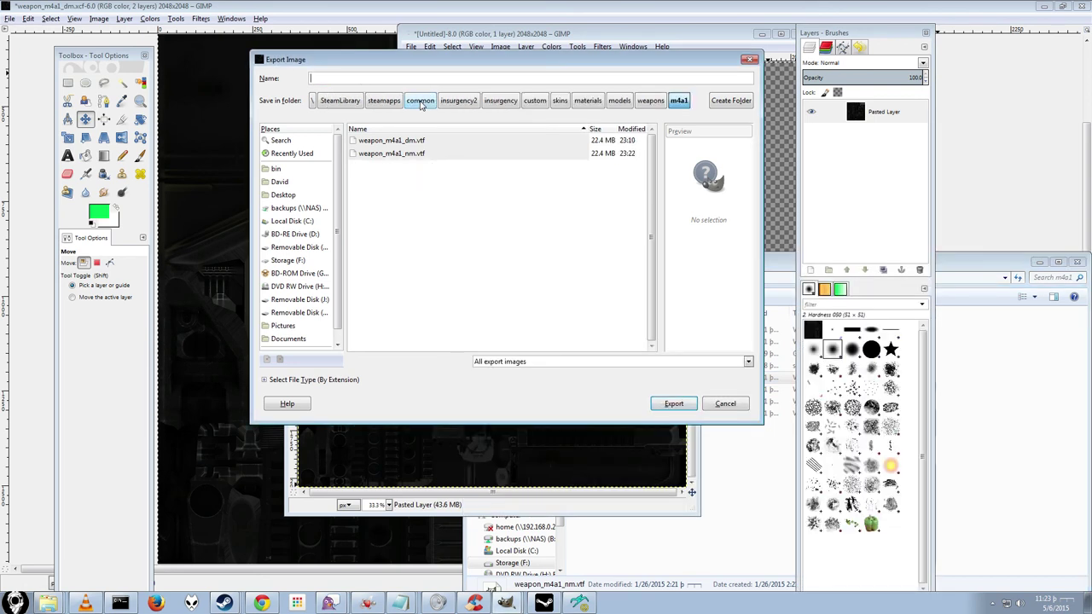
- Replace weapon_m4a1_dm.vtf with the new image, exporting it in the RGBA8888 pixel format
double_click(404, 142)
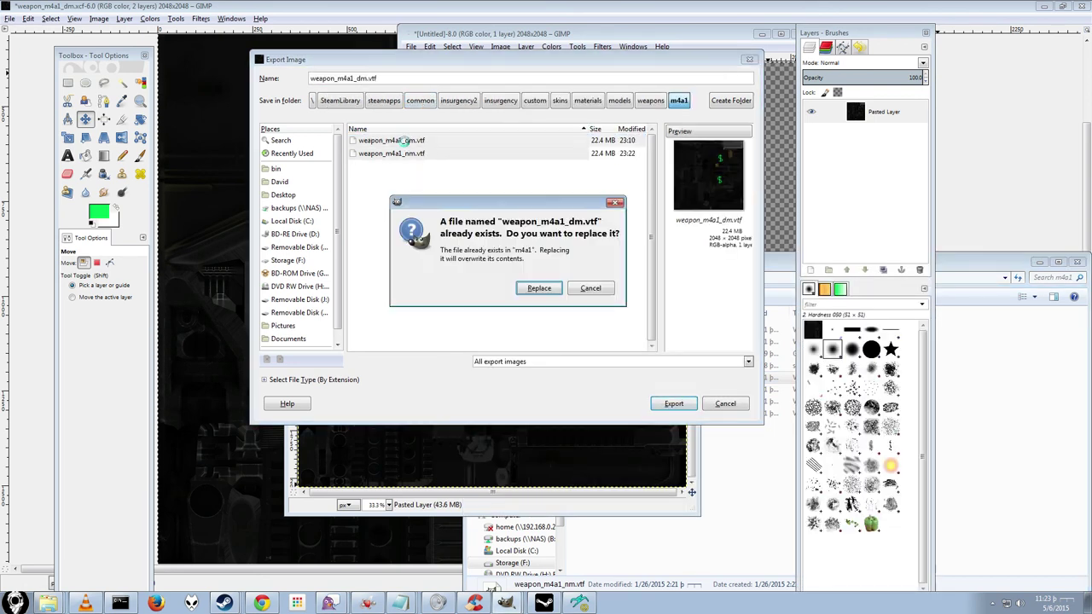
left_click(538, 290)
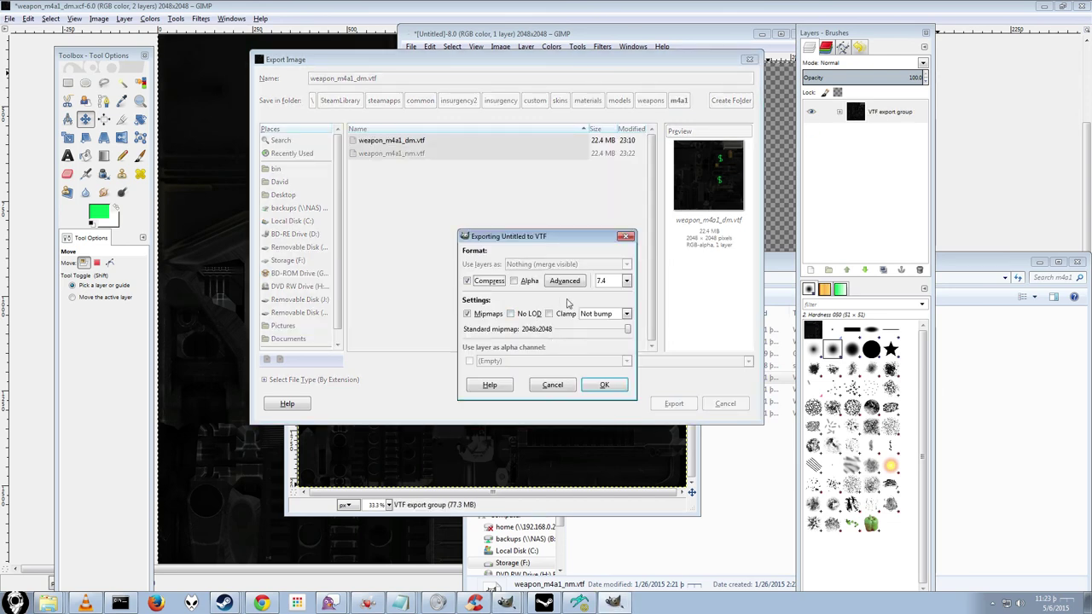
left_click(562, 283)
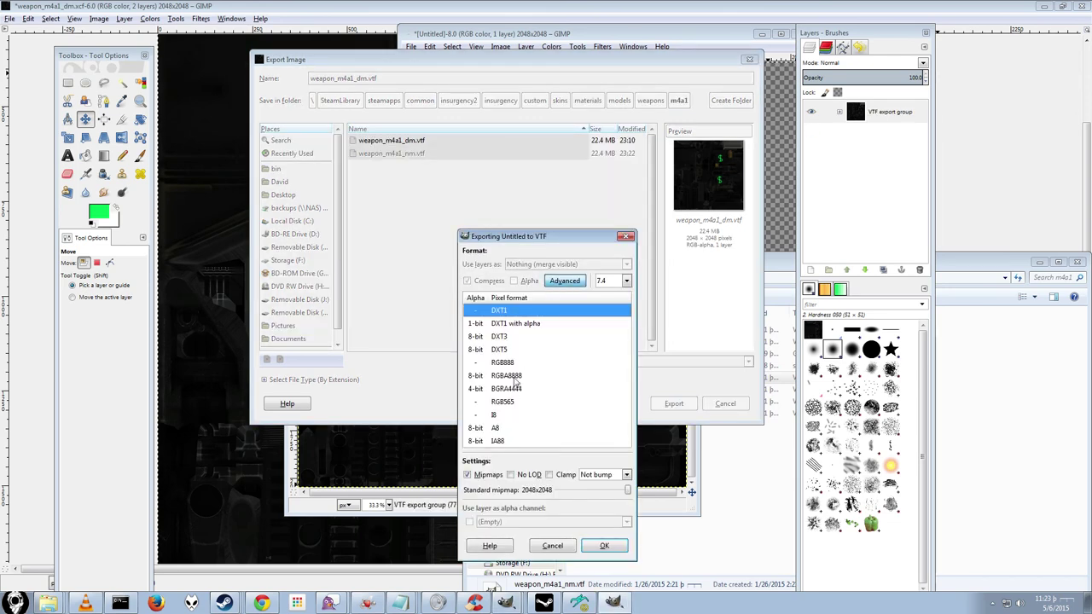
left_click(516, 376)
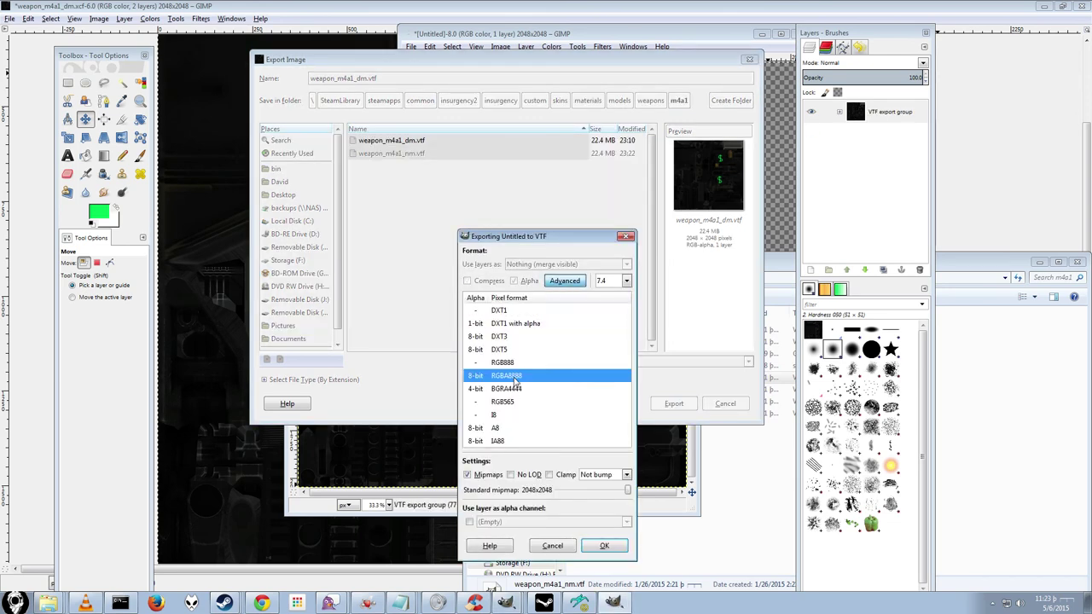
left_click(602, 545)
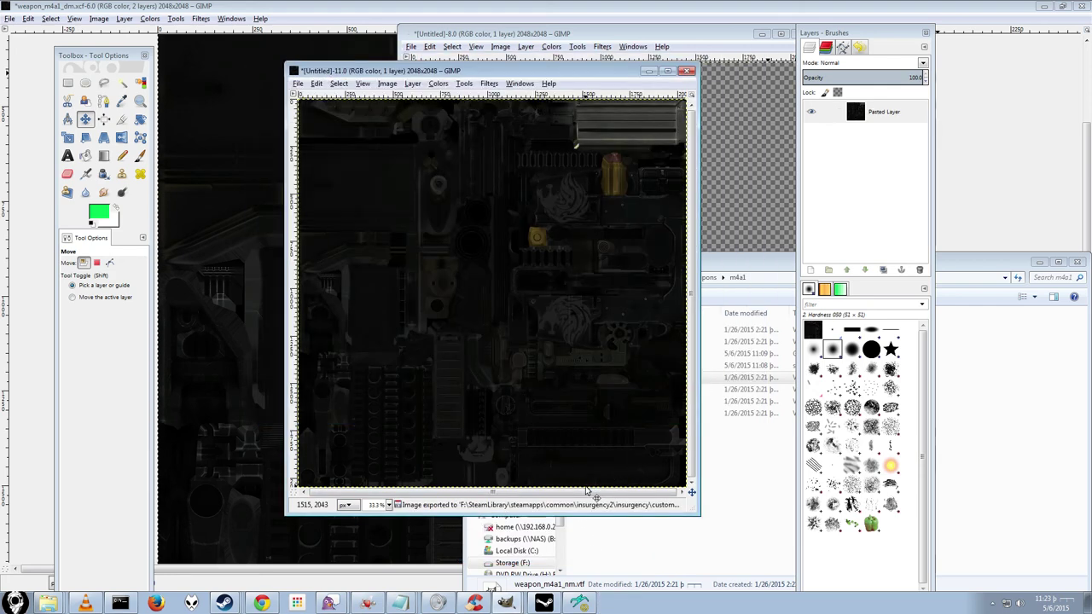
- Switch to the model viewer, refresh the M4A1 model, and inspect the lion engraving on the receiver from several angles
left_click(580, 606)
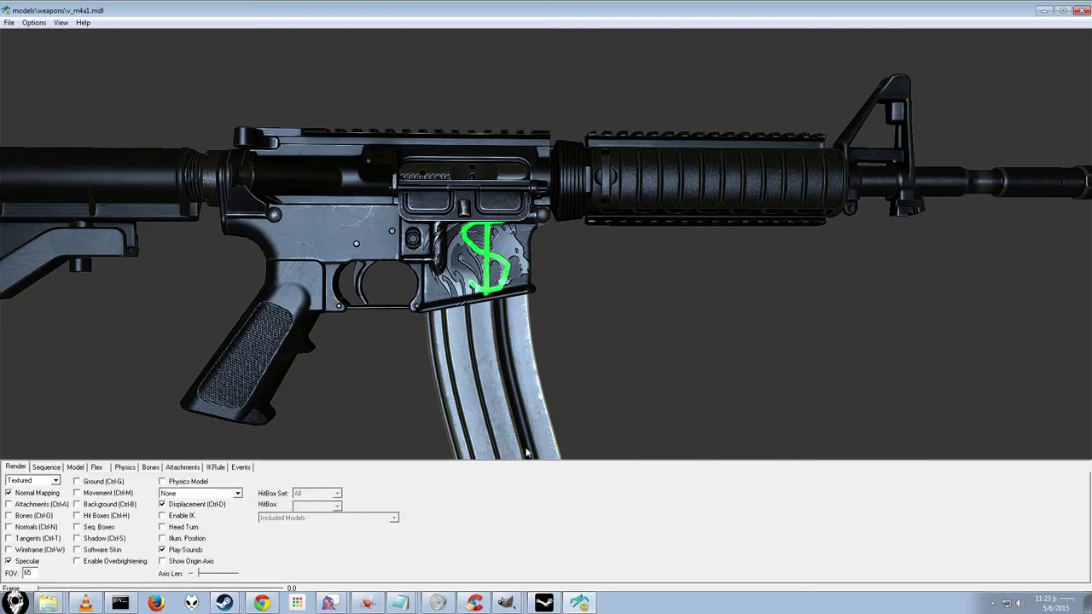
key("F5")
left_click_drag(515, 247, 414, 241)
left_click_drag(582, 261, 730, 277)
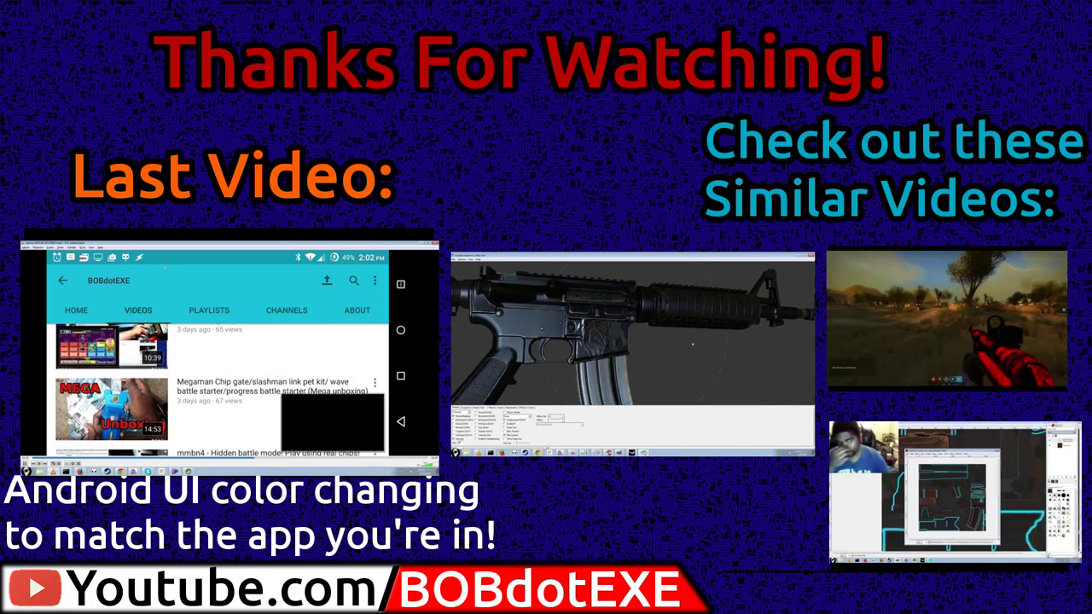